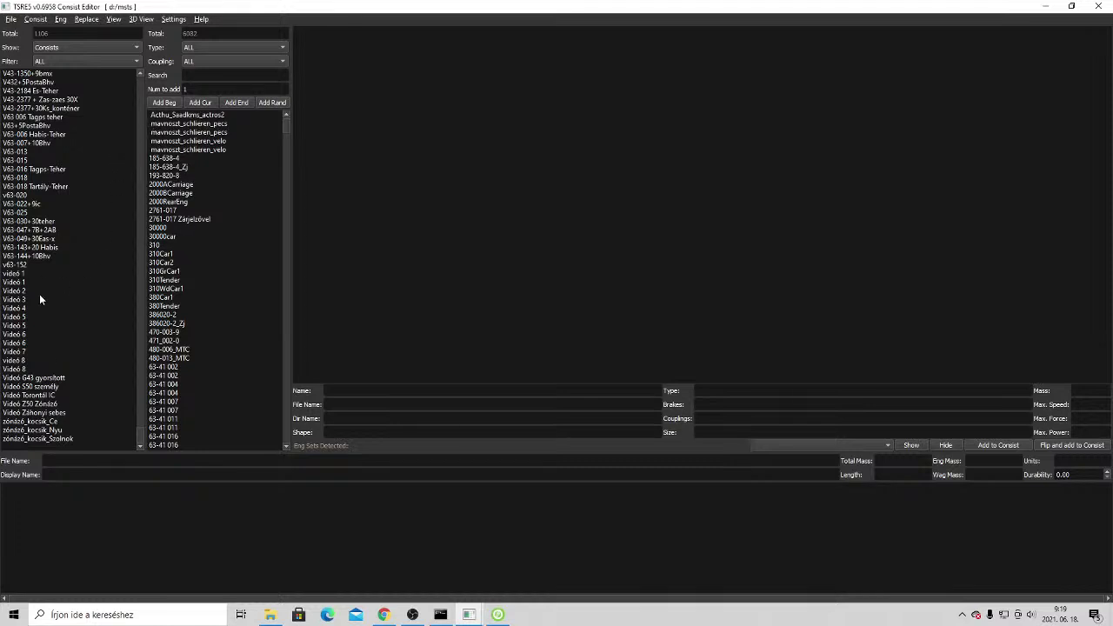
Create a new consist and set its file name to 5335.
left_click(13, 22)
left_click(26, 45)
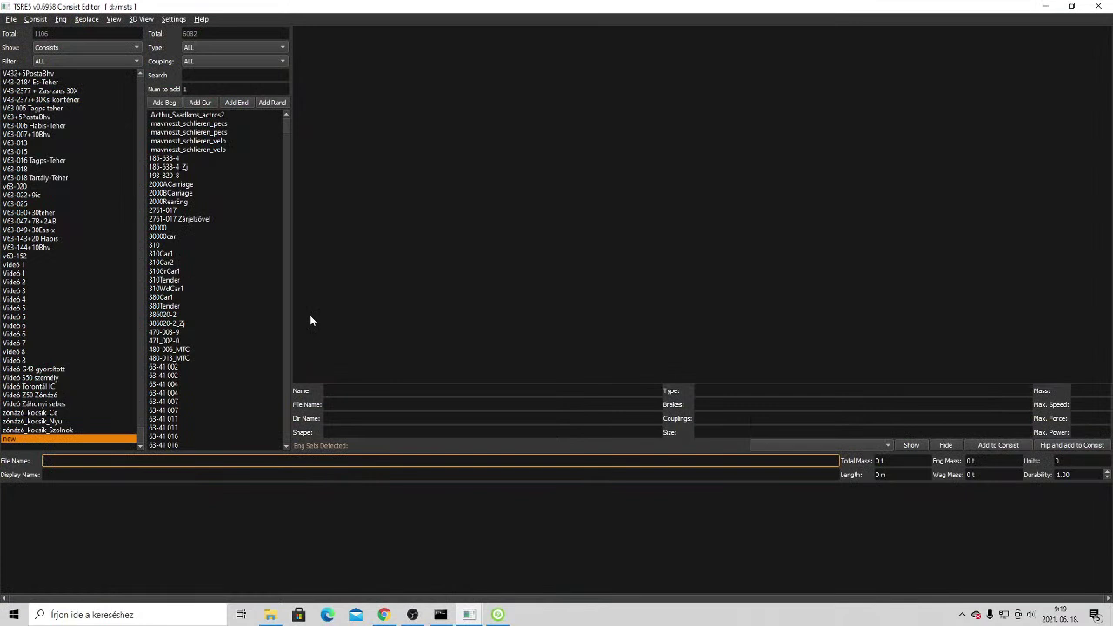
type("5335")
Filter the rolling stock list to electric engines and search it for 480.
left_click(249, 48)
left_click(220, 61)
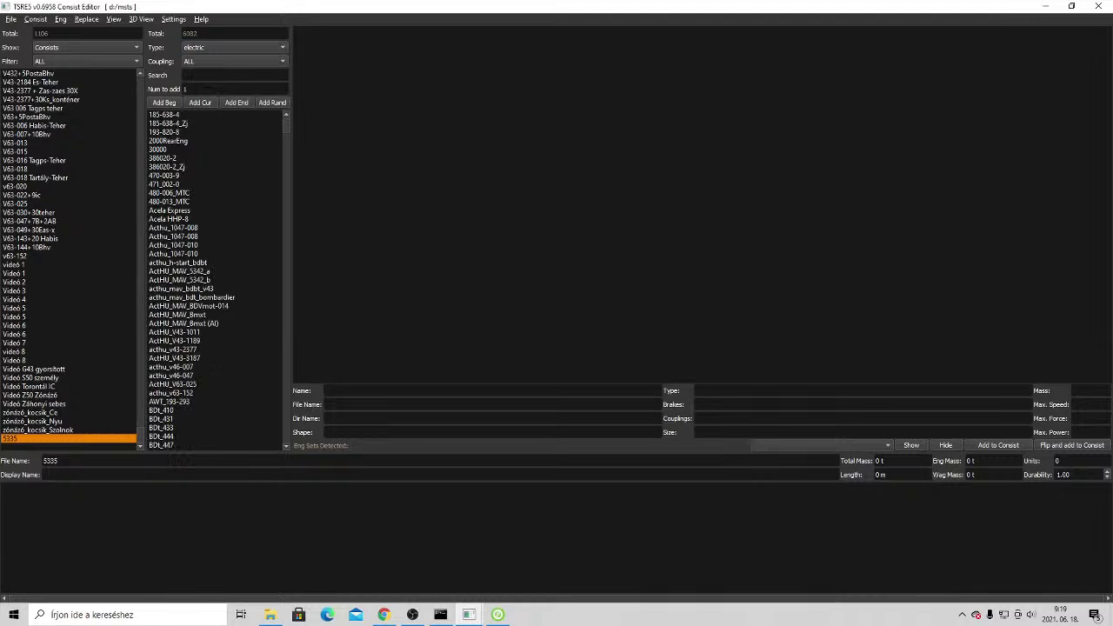
left_click(235, 75)
type("480")
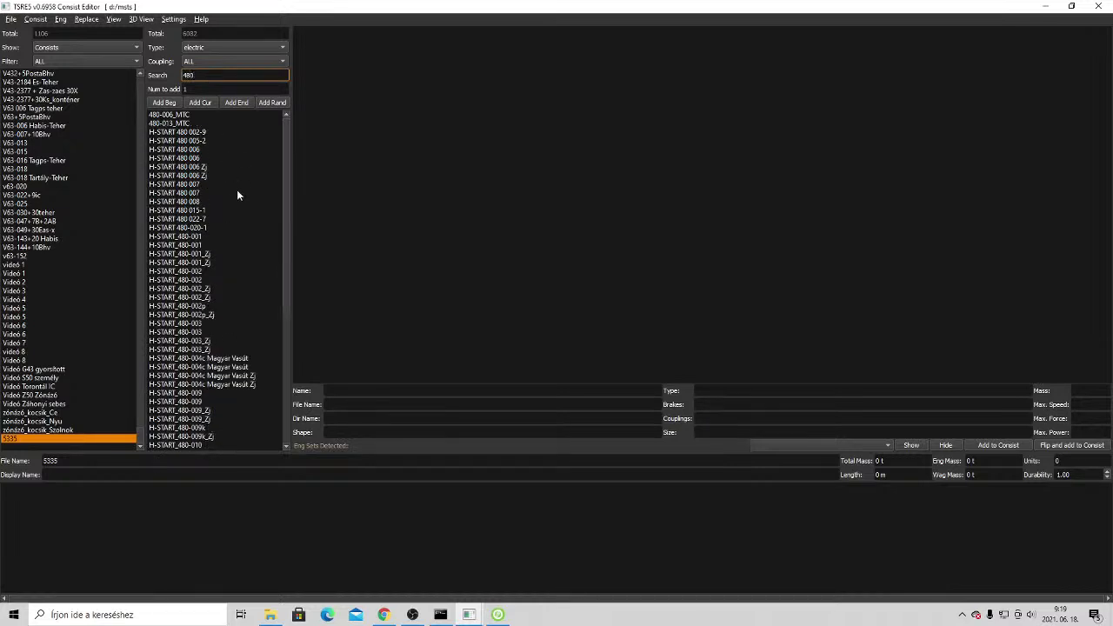
scroll(244, 174, "down", 8)
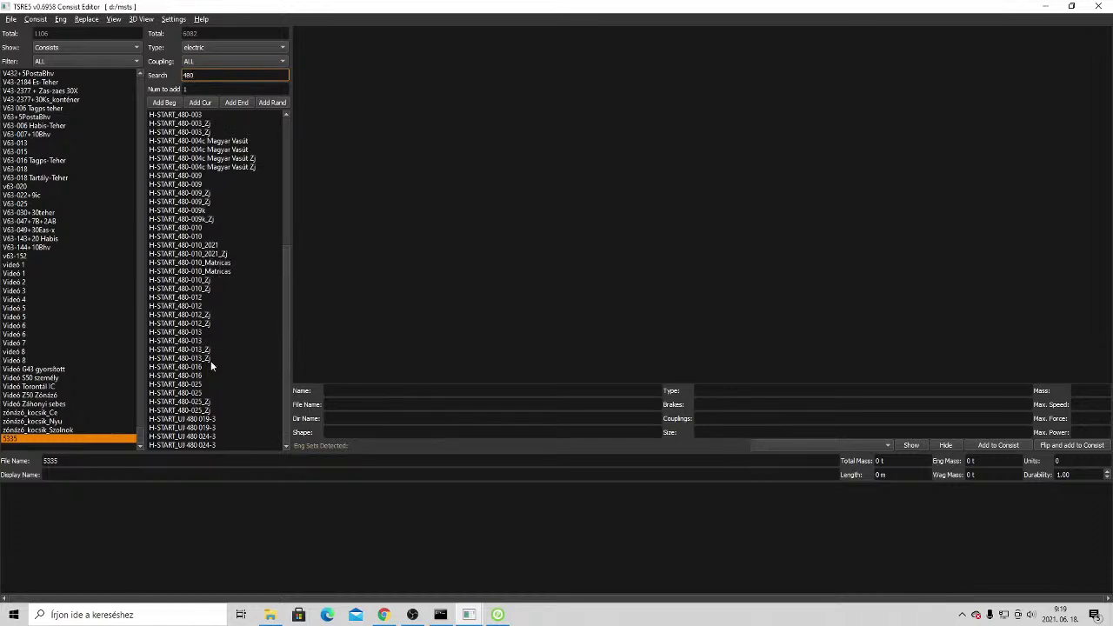
scroll(211, 361, "up", 8)
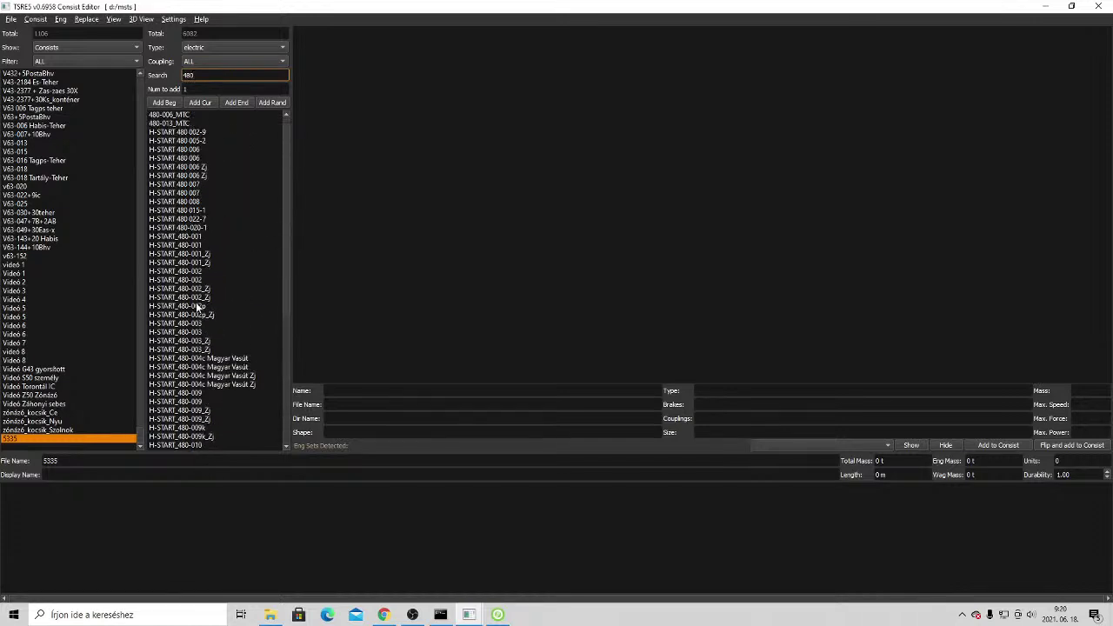
Preview the H-START_480-002, H-START_480-001 and H-START_480-003 locomotives.
left_click(201, 280)
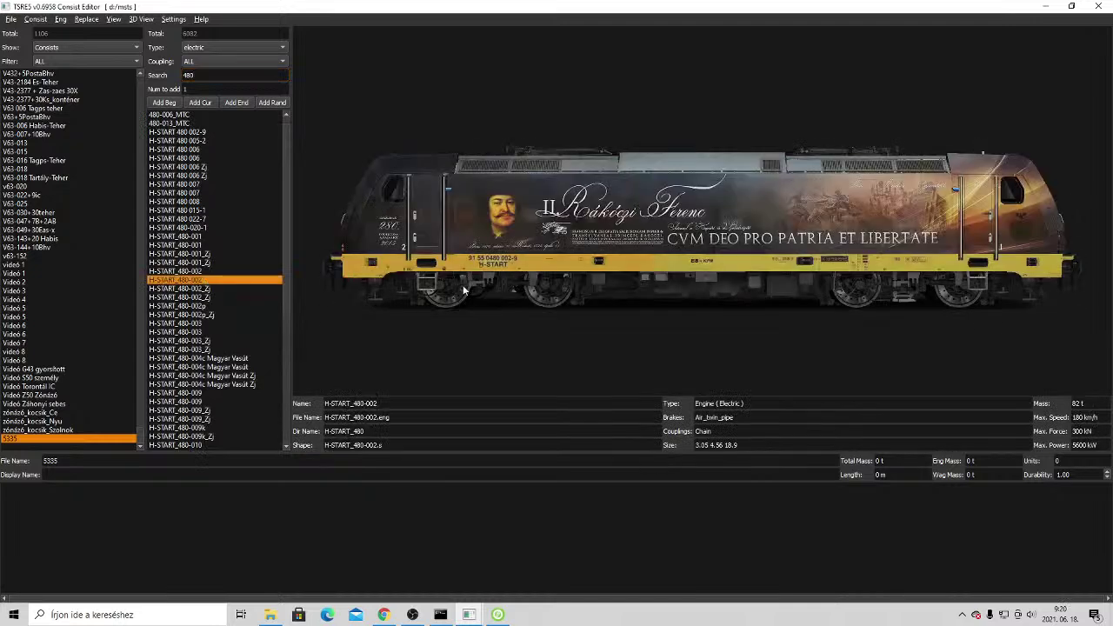
left_click(187, 246)
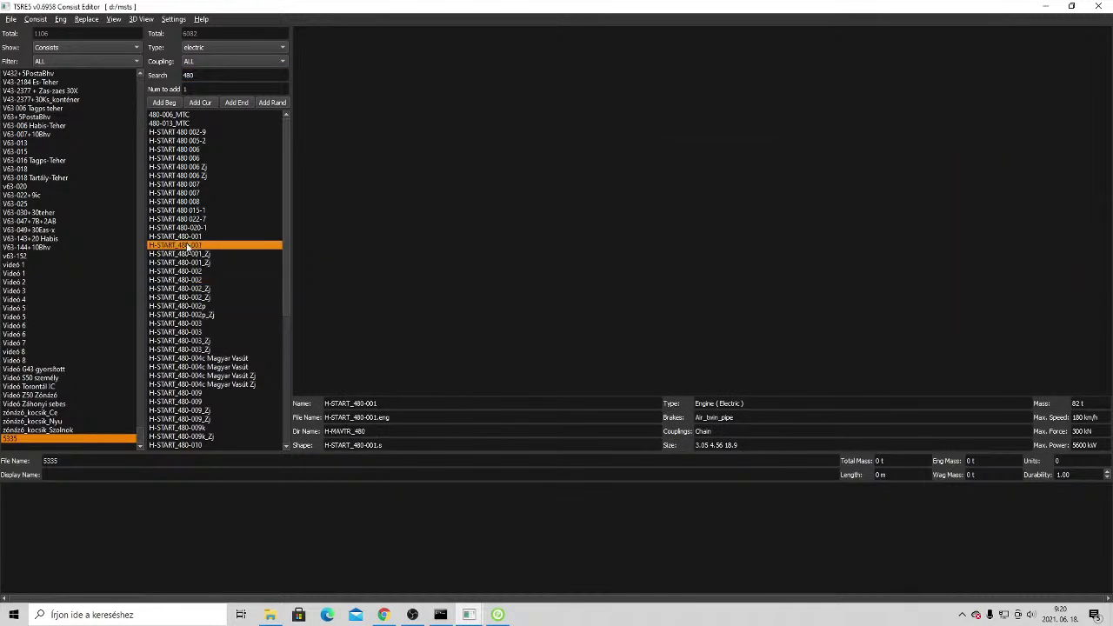
left_click(209, 327)
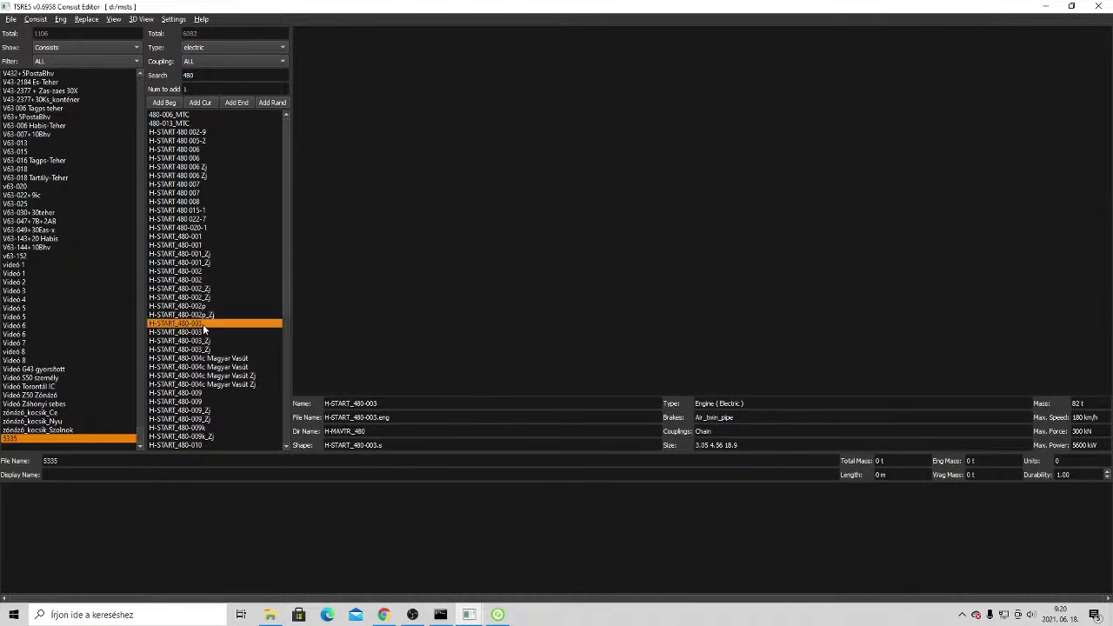
left_click(207, 333)
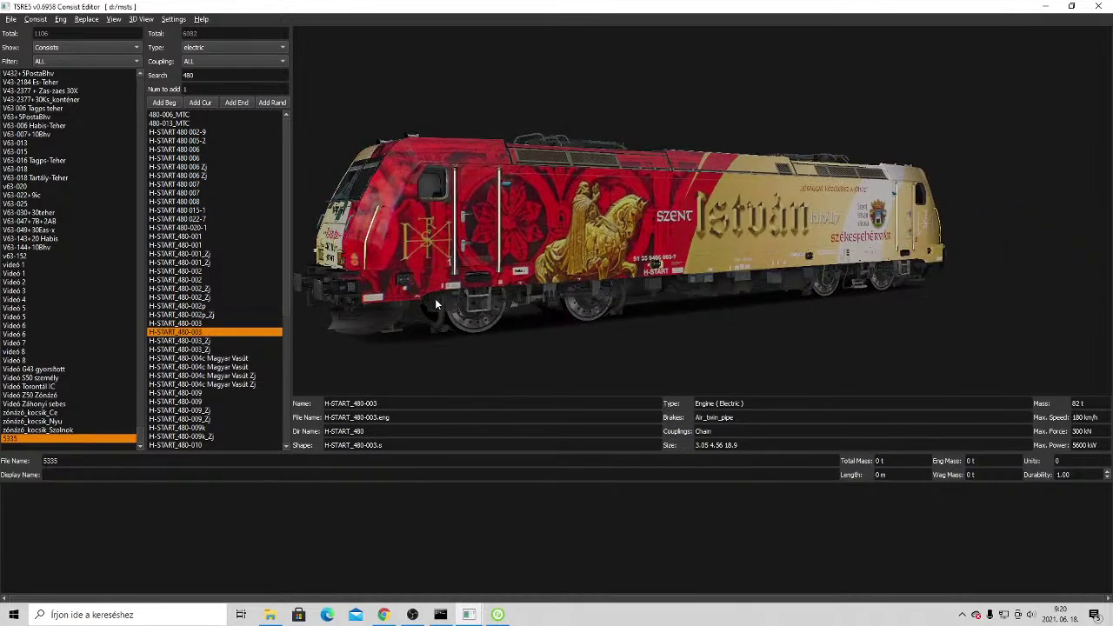
Switch to Chrome and check the planned composition of train 5335 on vagonWEB.
left_click(383, 615)
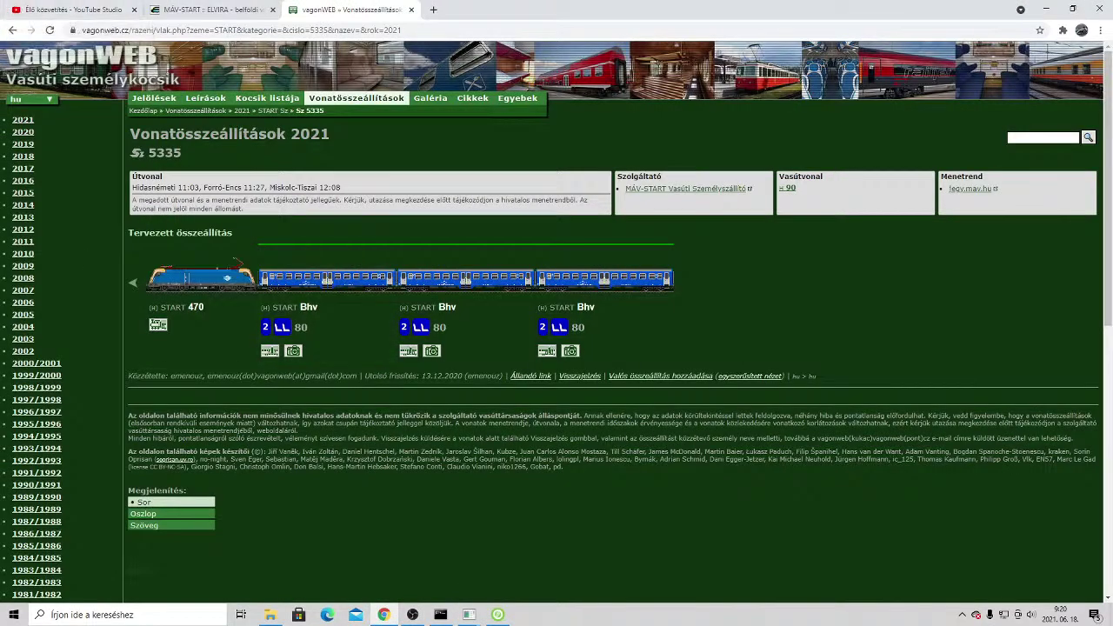
left_click(413, 614)
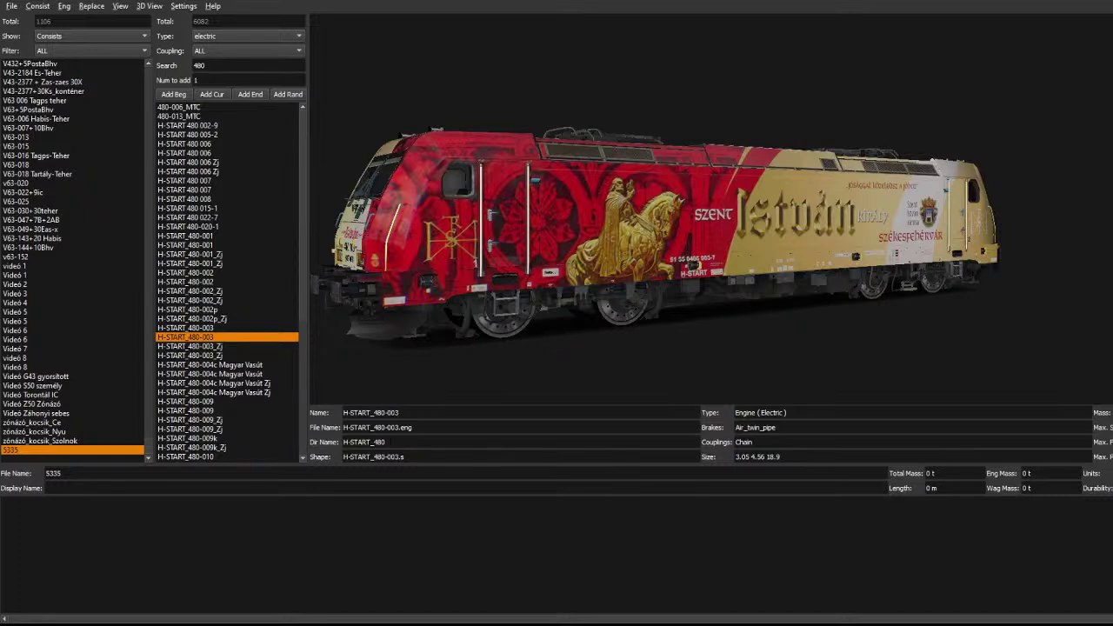
Preview the H-START_480-009 and H-START_480-009k locomotives, viewing the 009k from several angles.
scroll(201, 374, "down", 1)
left_click(202, 374)
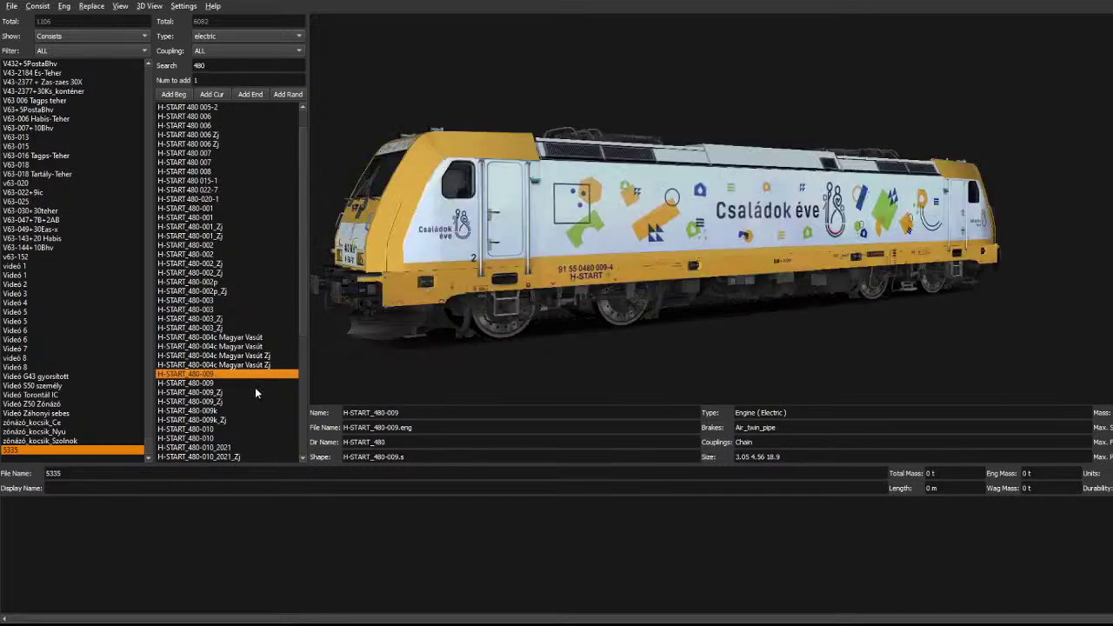
left_click(218, 409)
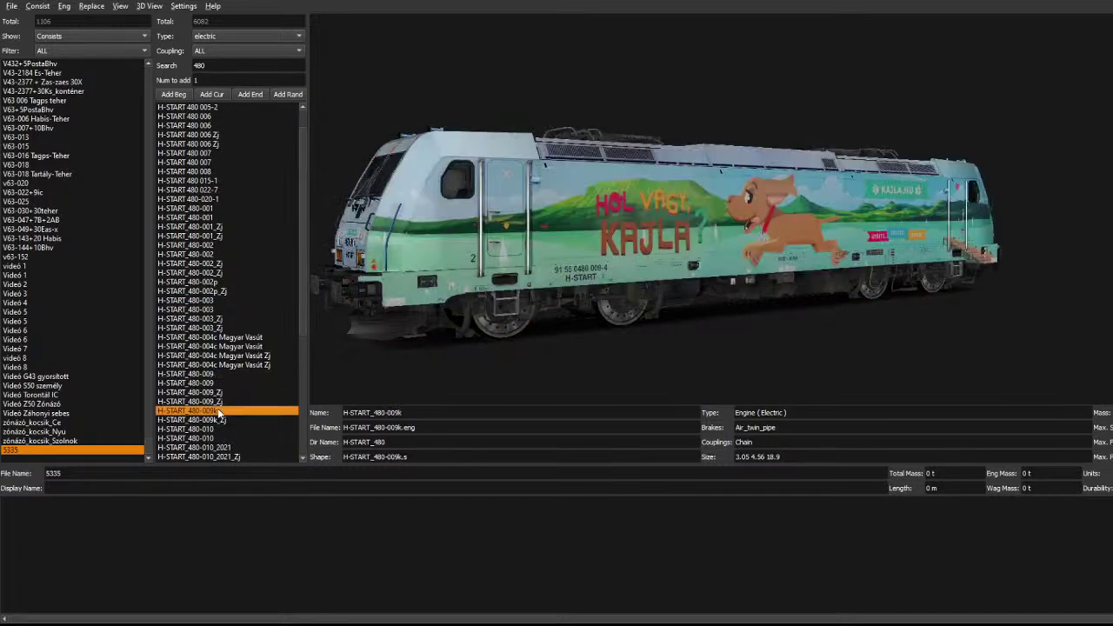
left_click_drag(642, 210, 574, 233)
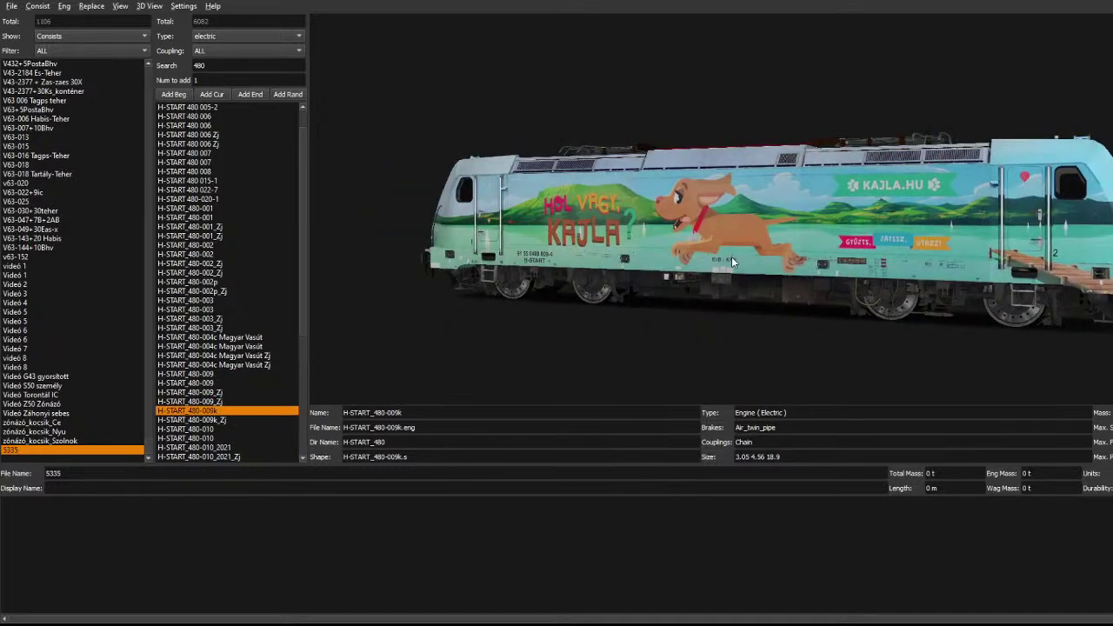
left_click_drag(734, 257, 706, 252)
Add the H-START_480-012 locomotive from the H-START_480 folder to consist 5335 and inspect its livery in the preview.
scroll(248, 375, "down", 6)
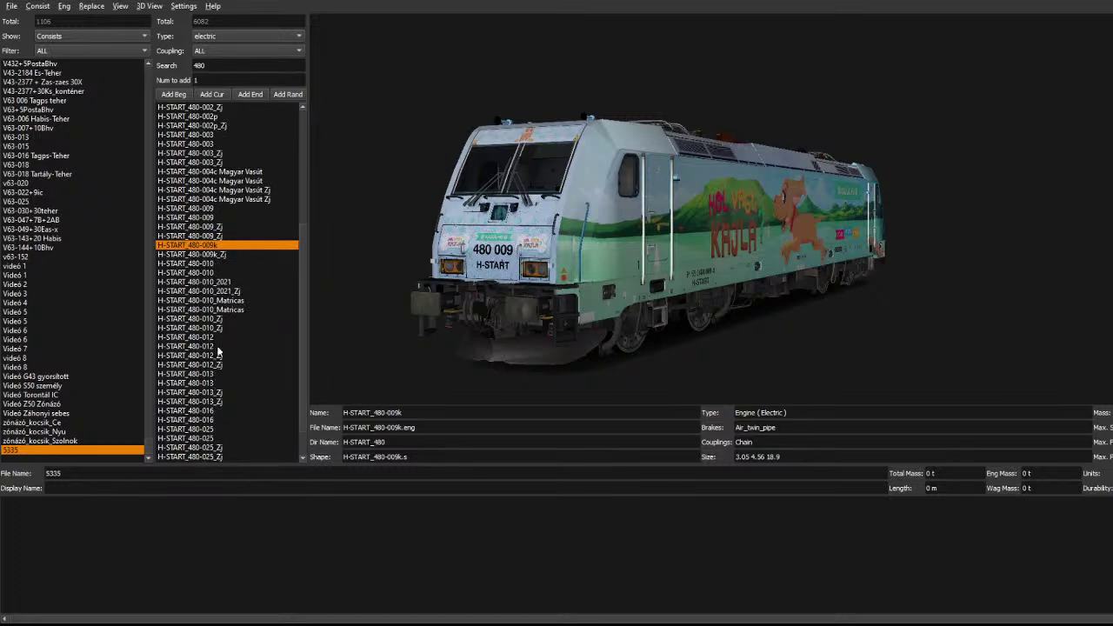
left_click(216, 338)
left_click(217, 346)
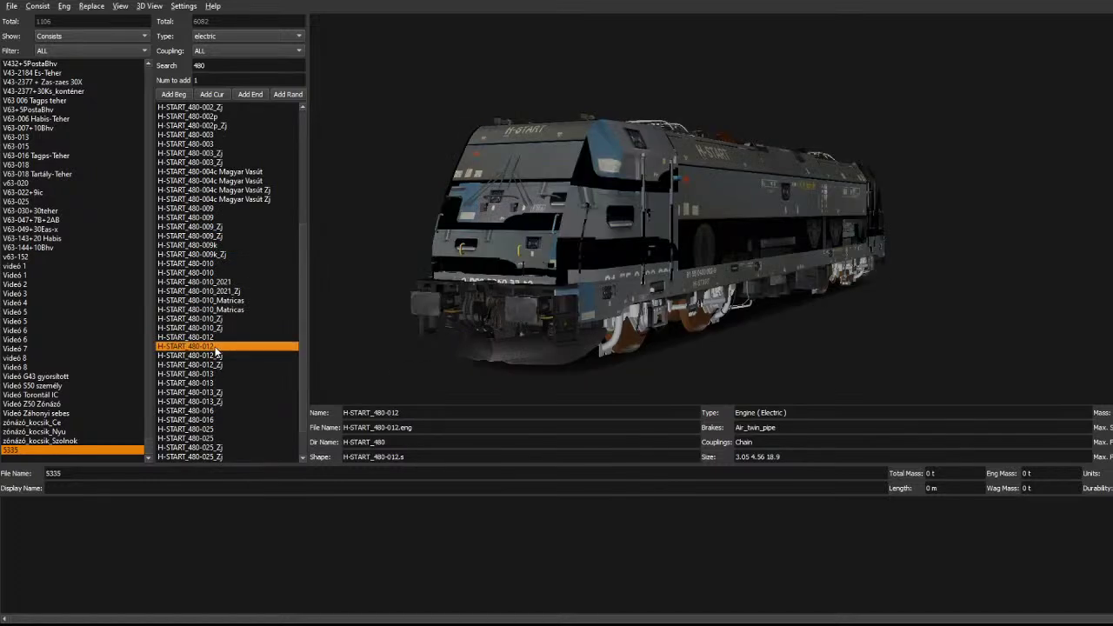
double_click(216, 350)
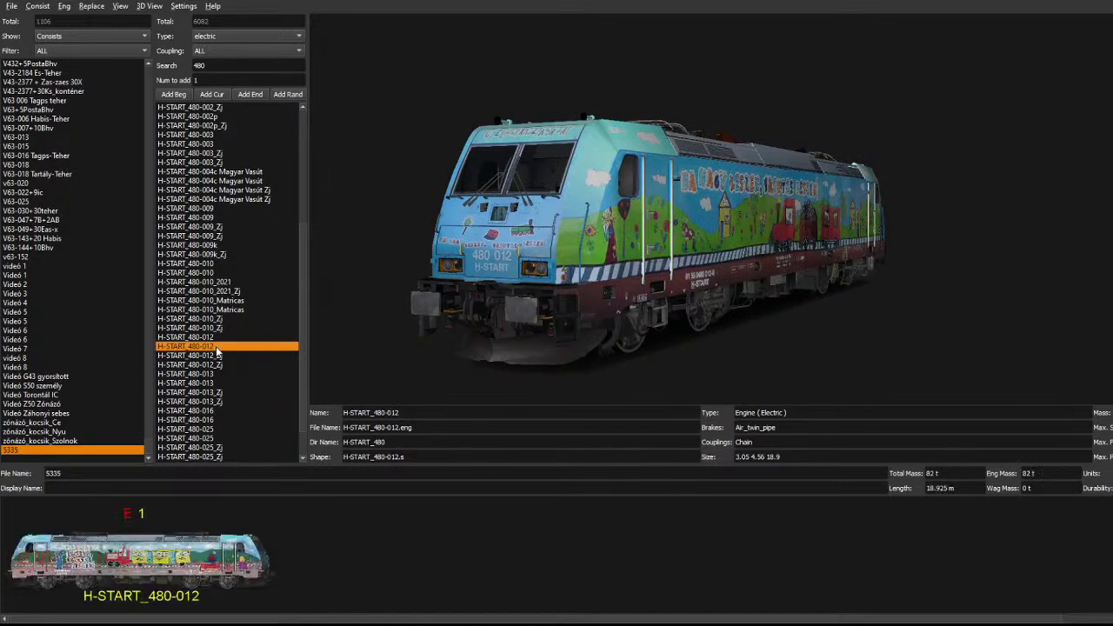
left_click_drag(600, 252, 536, 248)
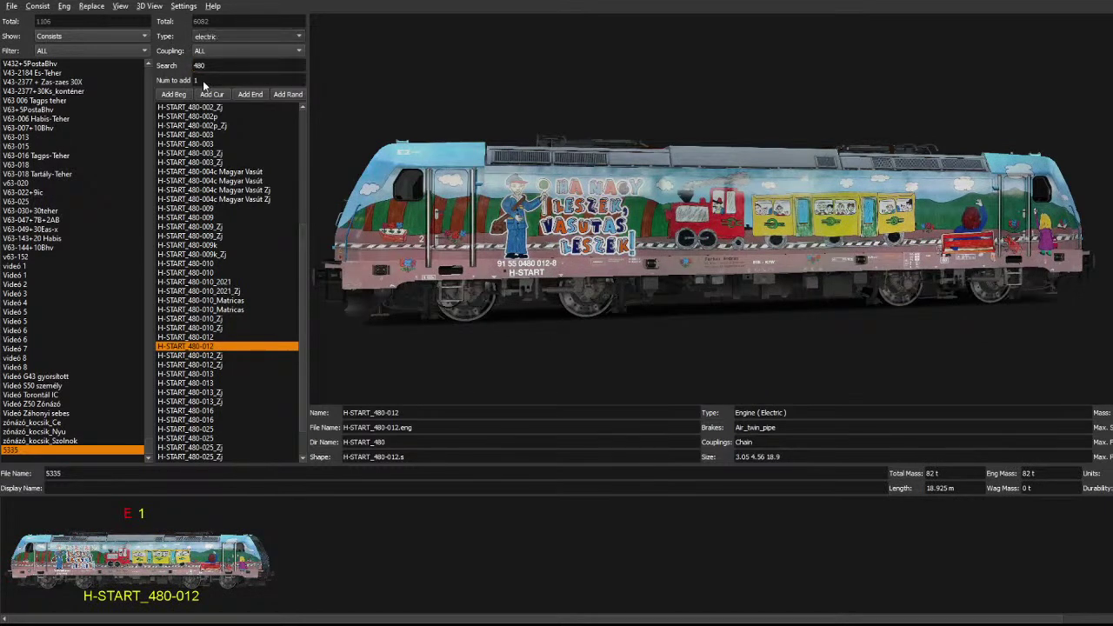
Change the rolling stock type filter to carriage and search for bhv.
key("Down")
left_click(195, 65)
double_click(195, 65)
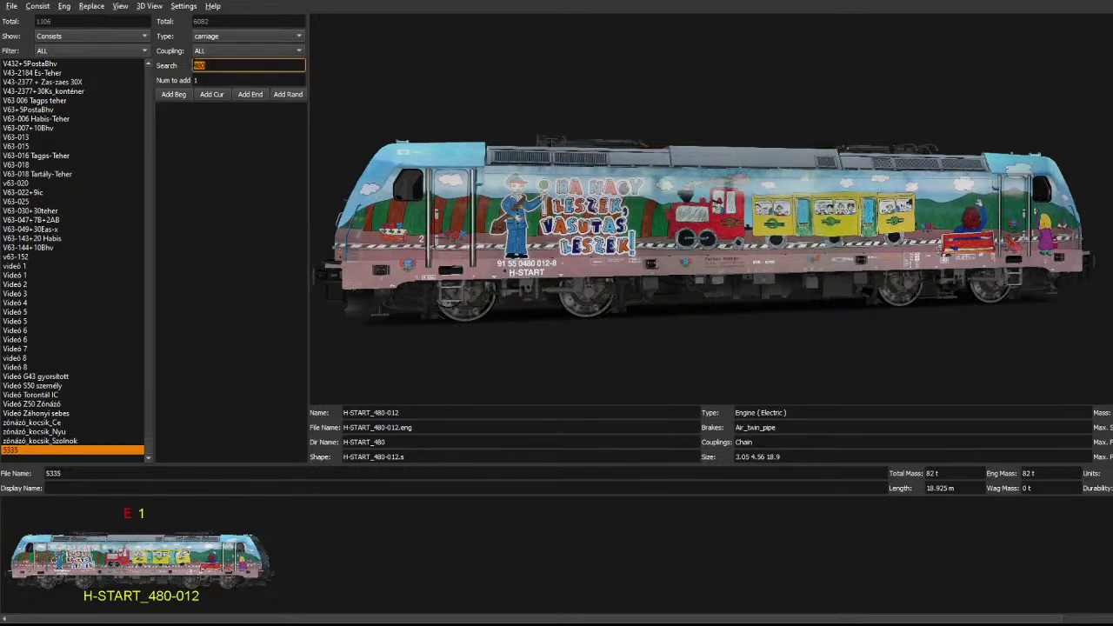
type("bhv")
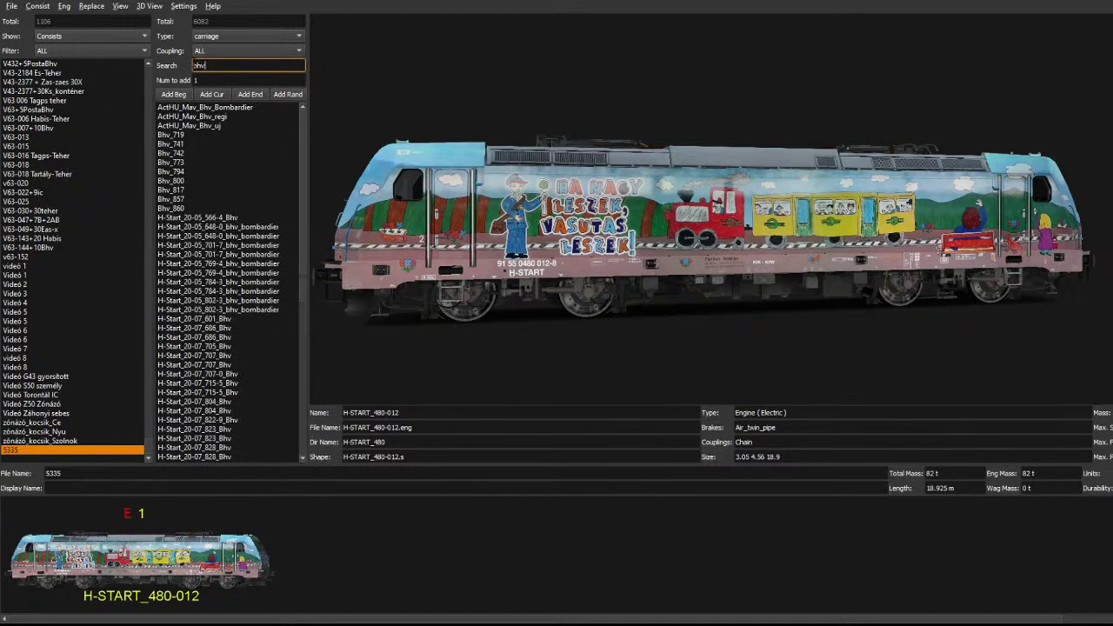
Compare the liveries of the Bhv carriages, including 20-05_802-3 and 20-07 numbers 686, 601, 705, 707, 804, 823 and 828.
left_click(205, 161)
left_click(227, 300)
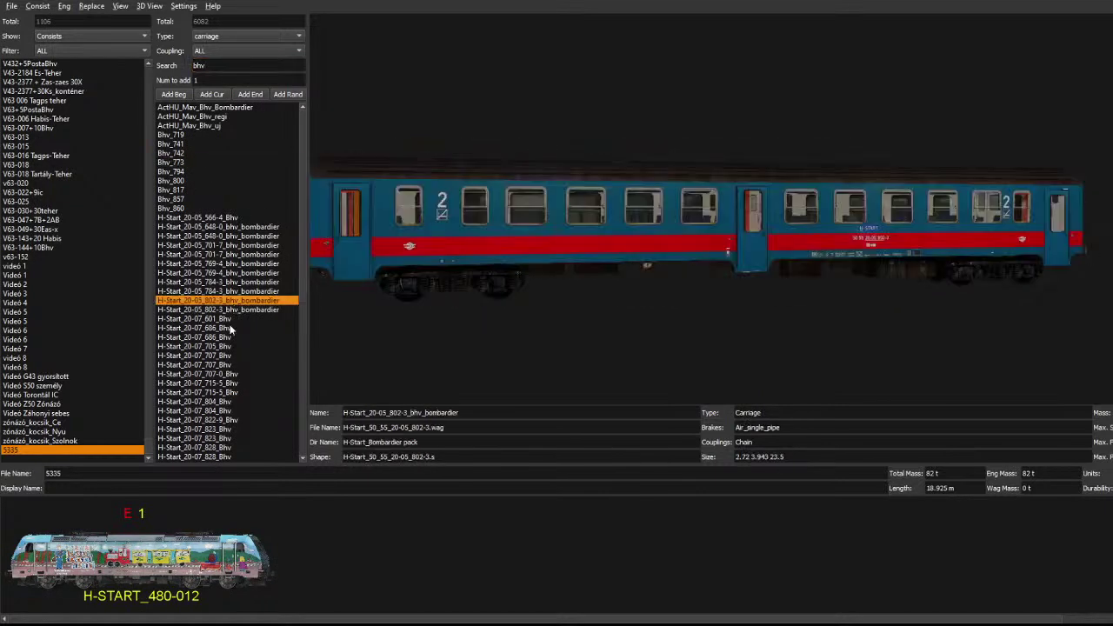
left_click(231, 328)
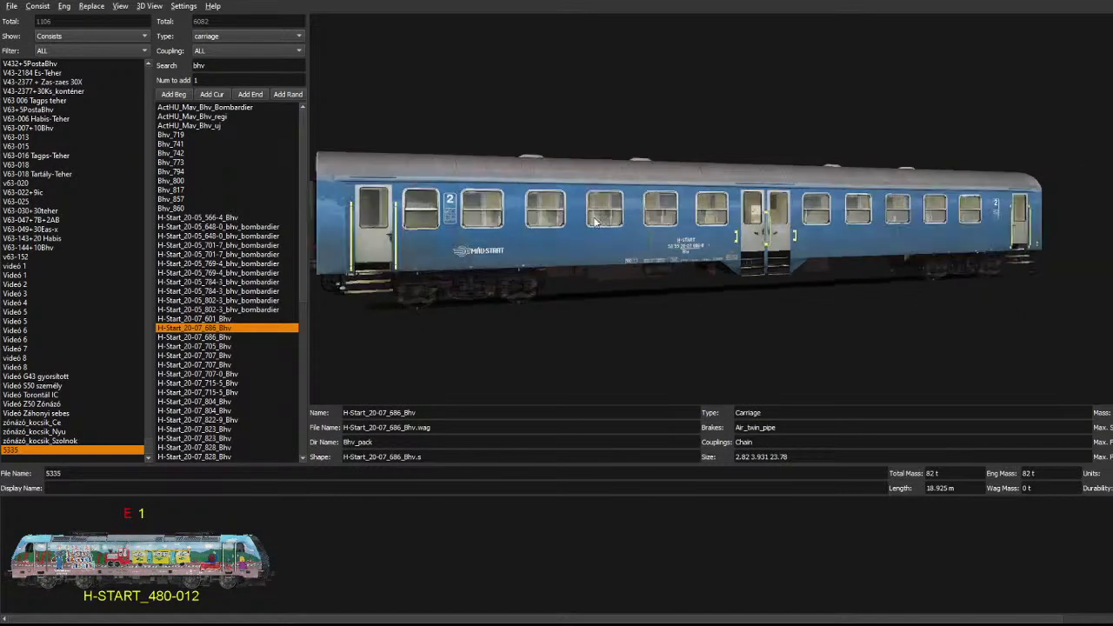
left_click(211, 321)
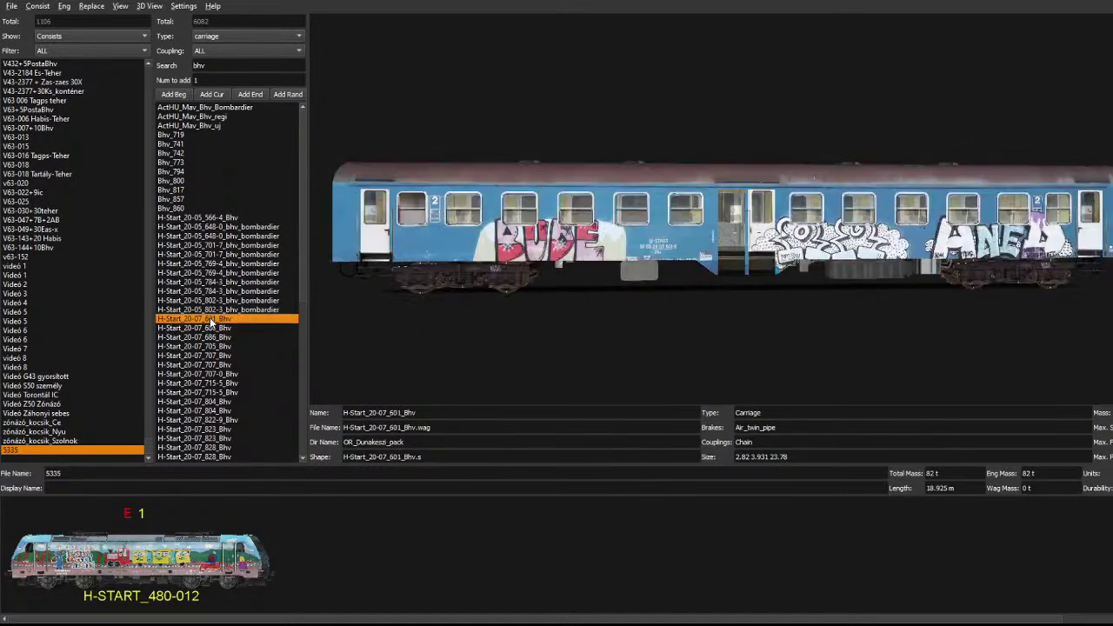
left_click(222, 346)
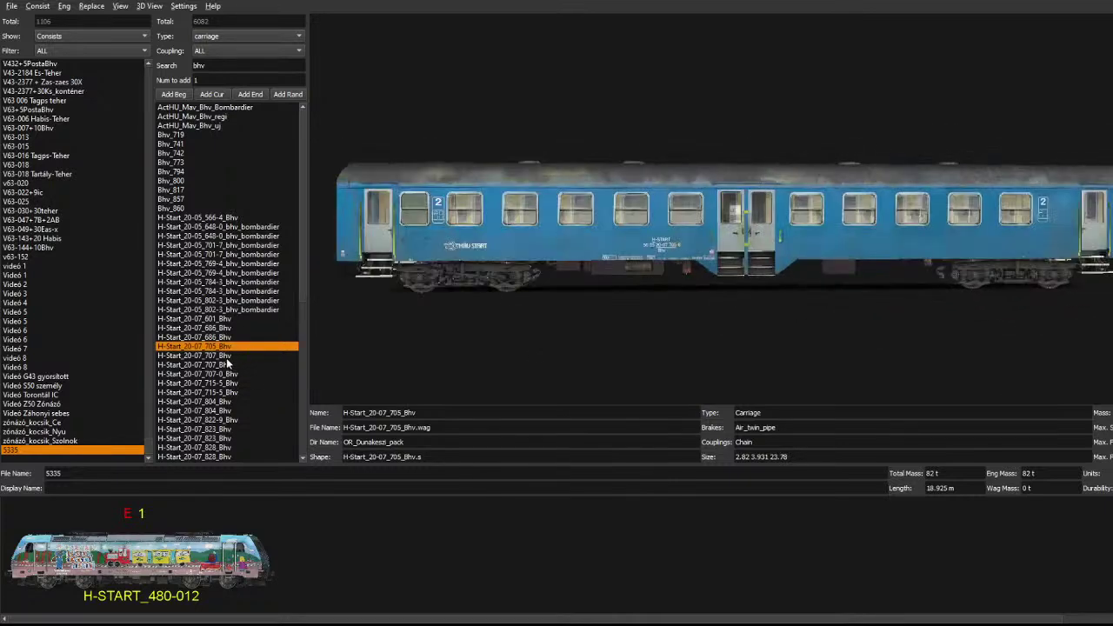
left_click(228, 356)
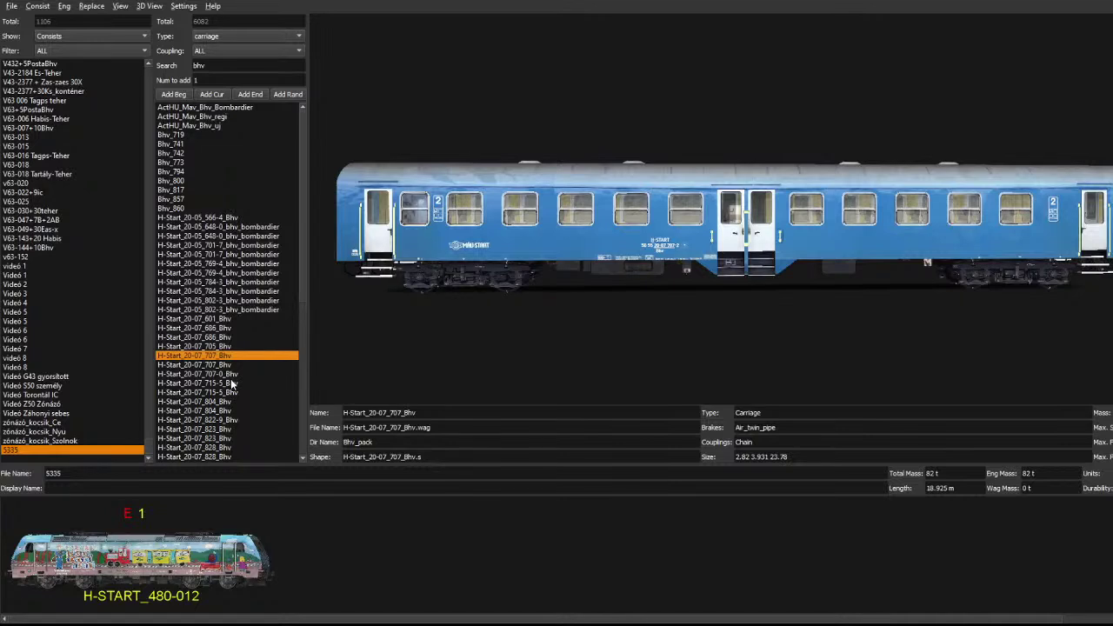
left_click(222, 404)
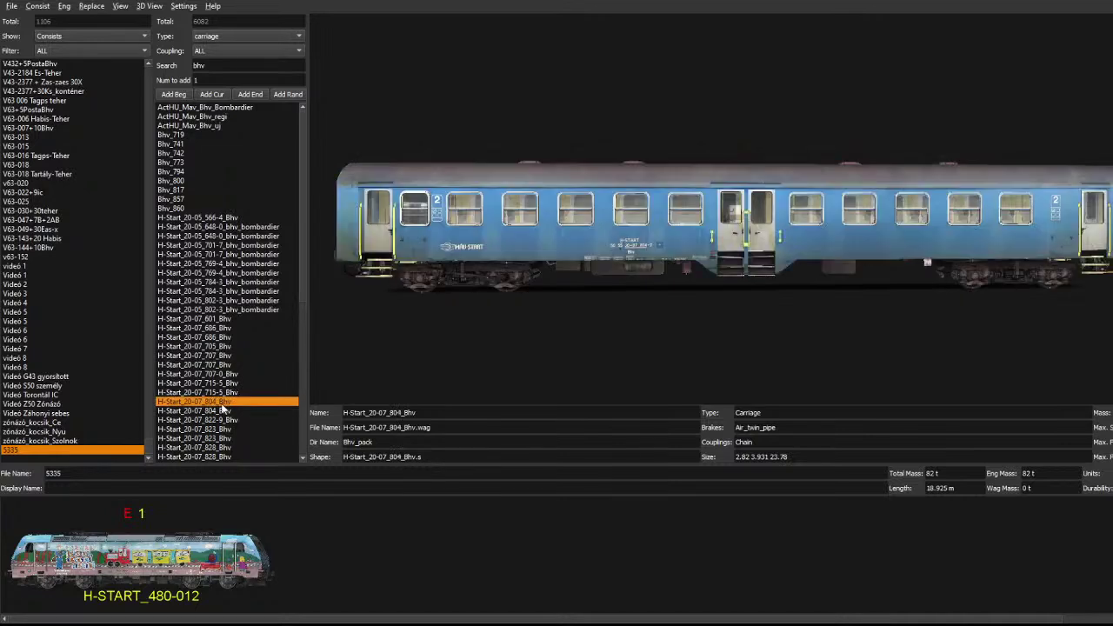
left_click(213, 437)
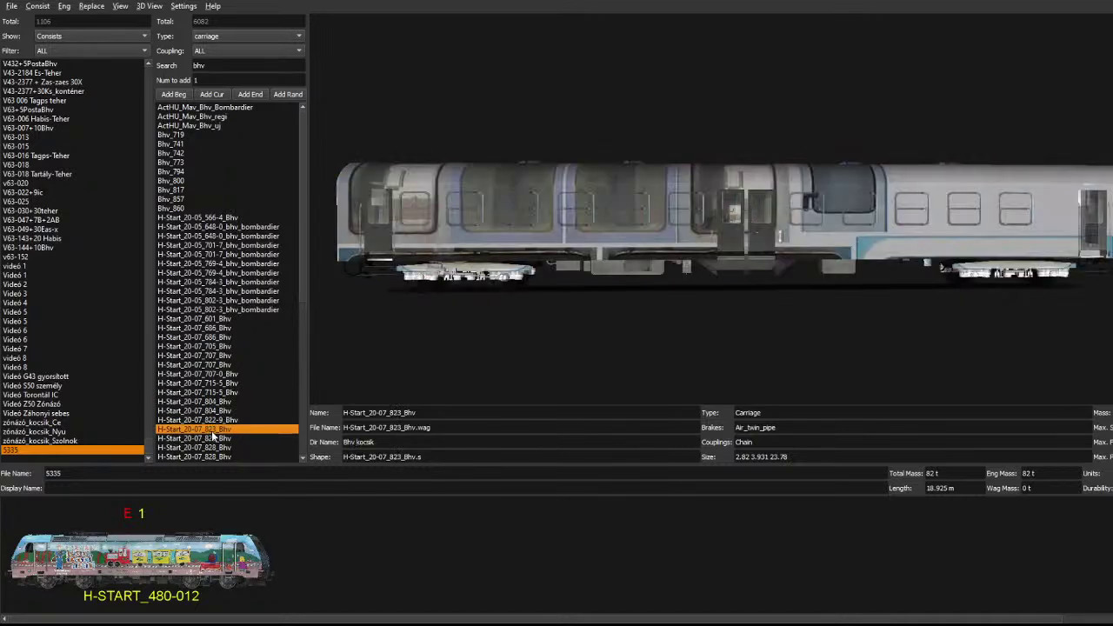
left_click(211, 448)
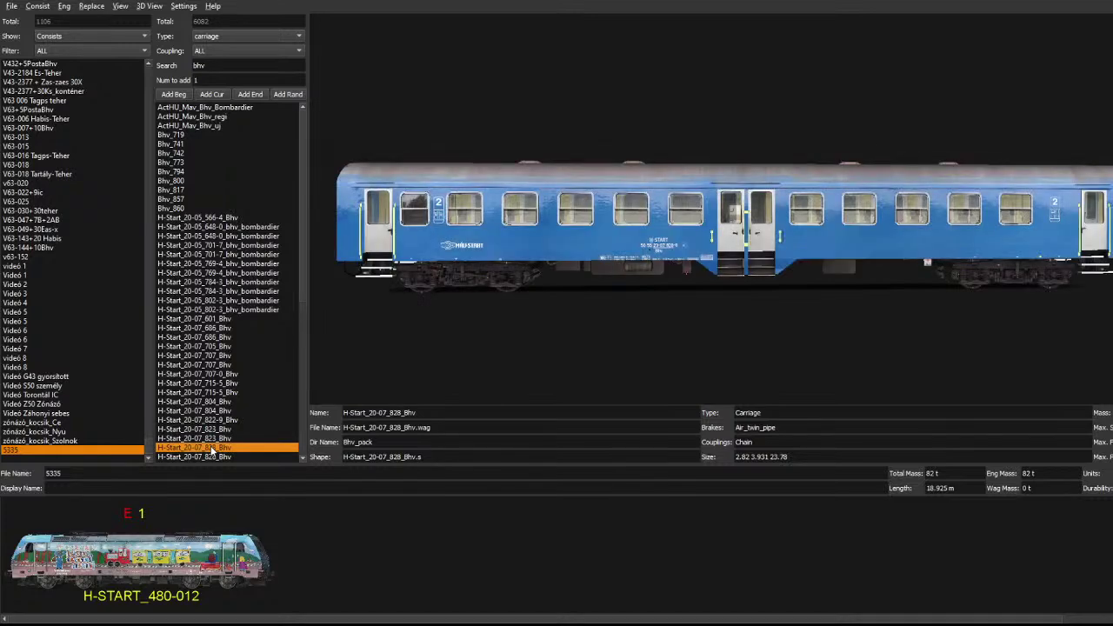
Add the H-Start_50_55_20-07_709-8 Bhv carriage behind the locomotive.
scroll(230, 403, "down", 4)
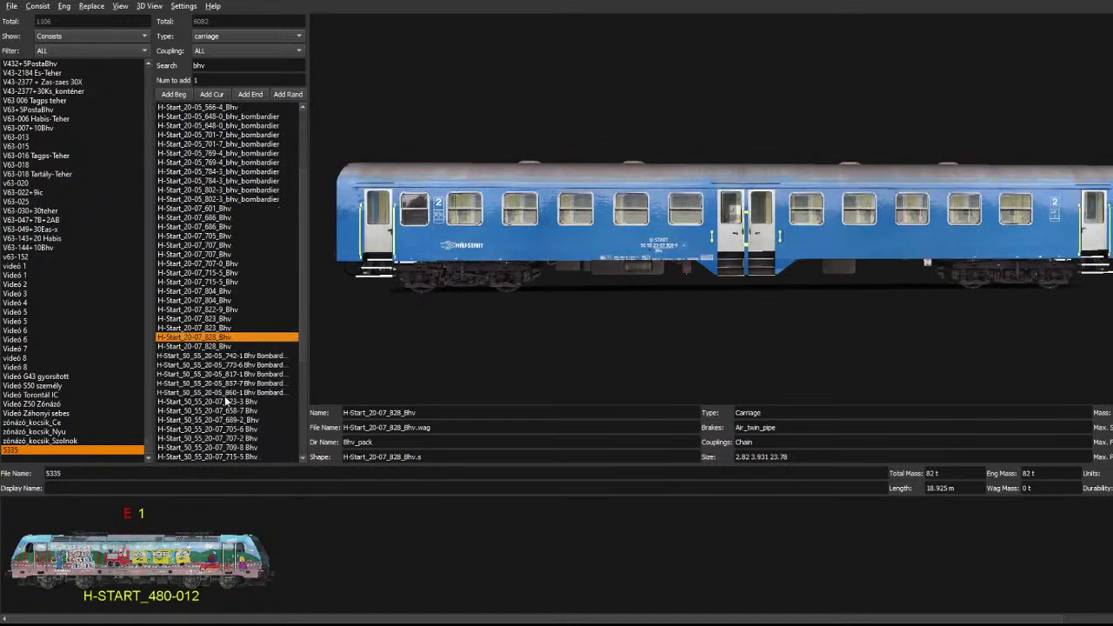
left_click(229, 403)
left_click(246, 421)
left_click(244, 448)
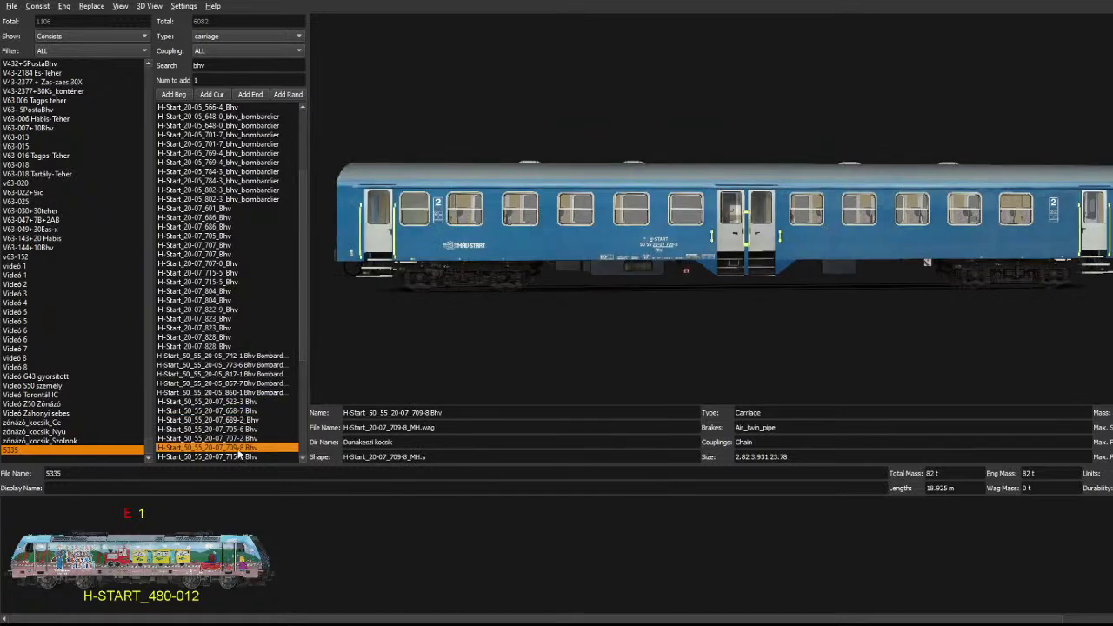
double_click(233, 449)
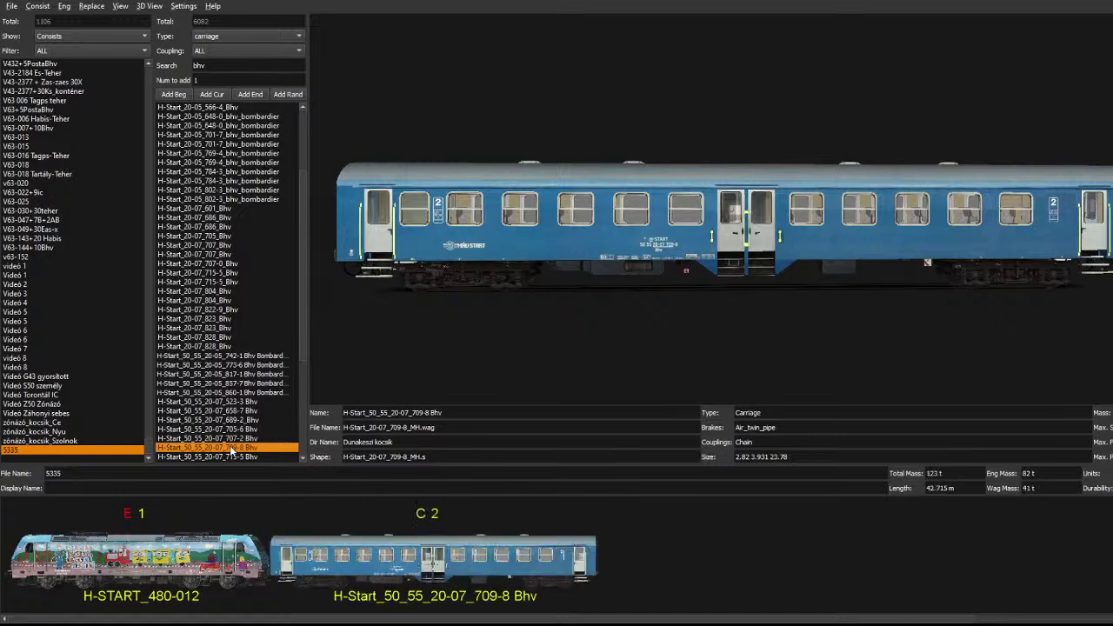
Compare the liveries of the H-Start_50_55_20-07 Bhv carriages 707-2, 718-9, 723-9, 754-4, 770-0, 771-8, 809-6 and 833-6.
left_click(210, 439)
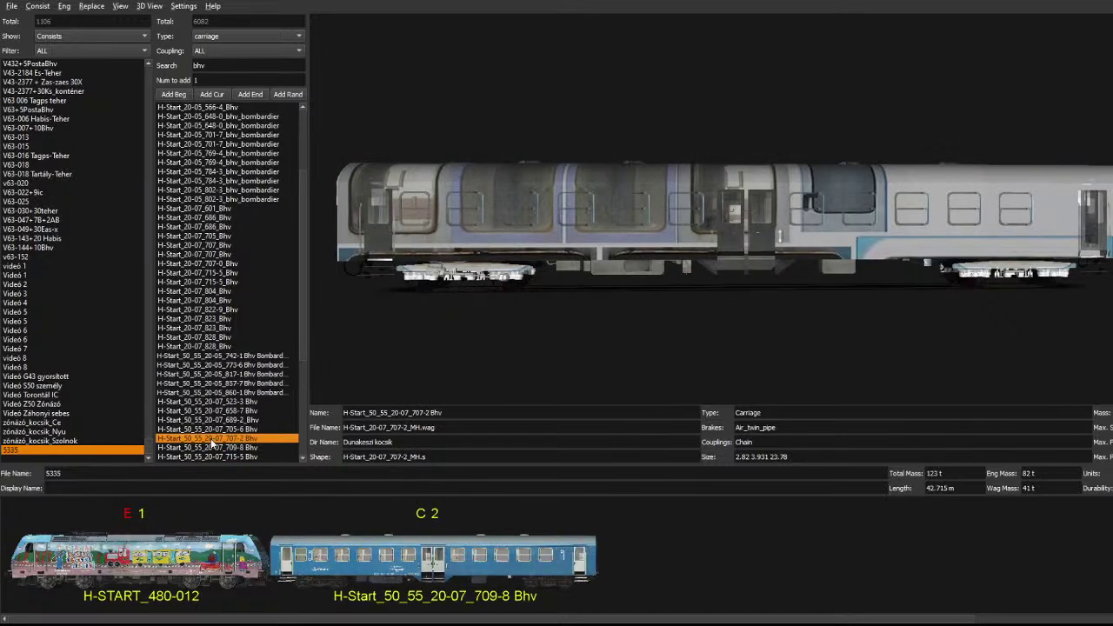
scroll(214, 444, "down", 1)
left_click(221, 440)
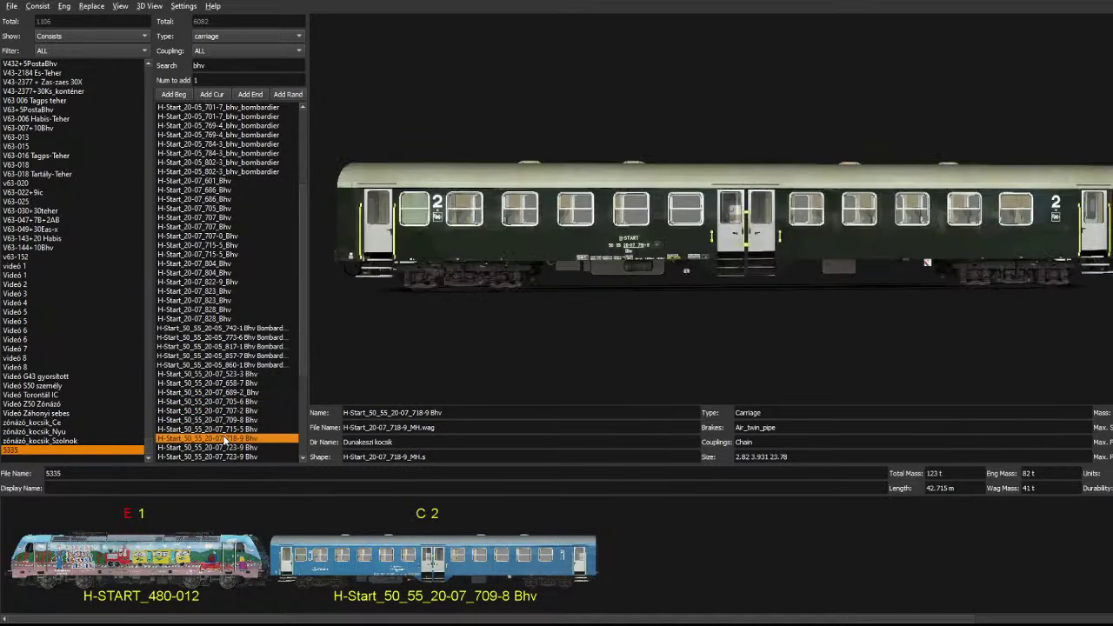
left_click(226, 447)
scroll(224, 439, "down", 3)
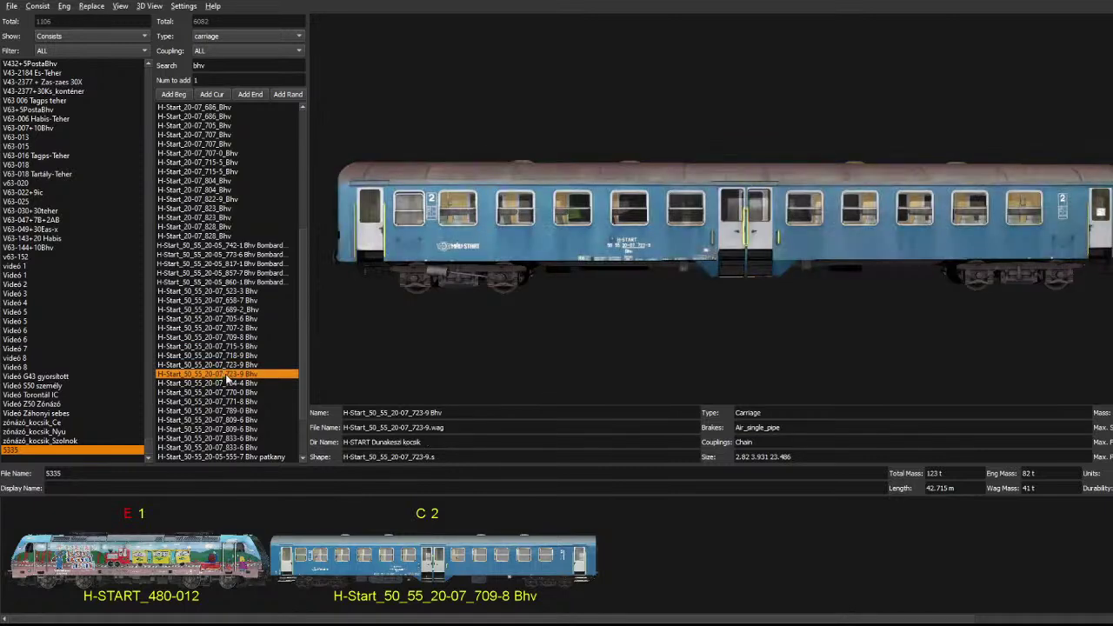
left_click(235, 384)
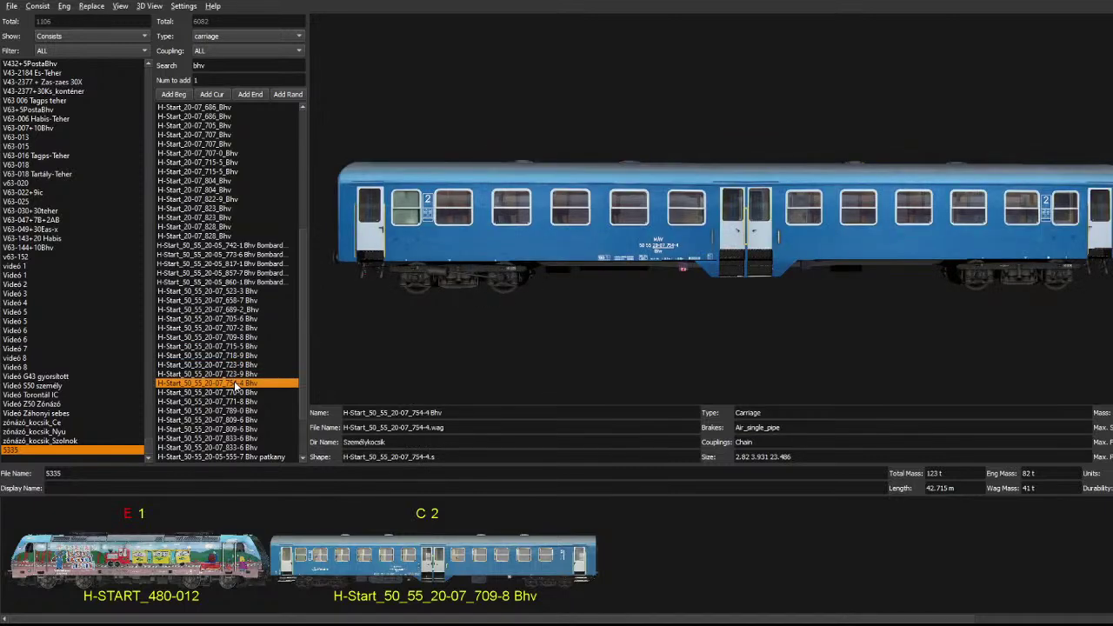
left_click(239, 394)
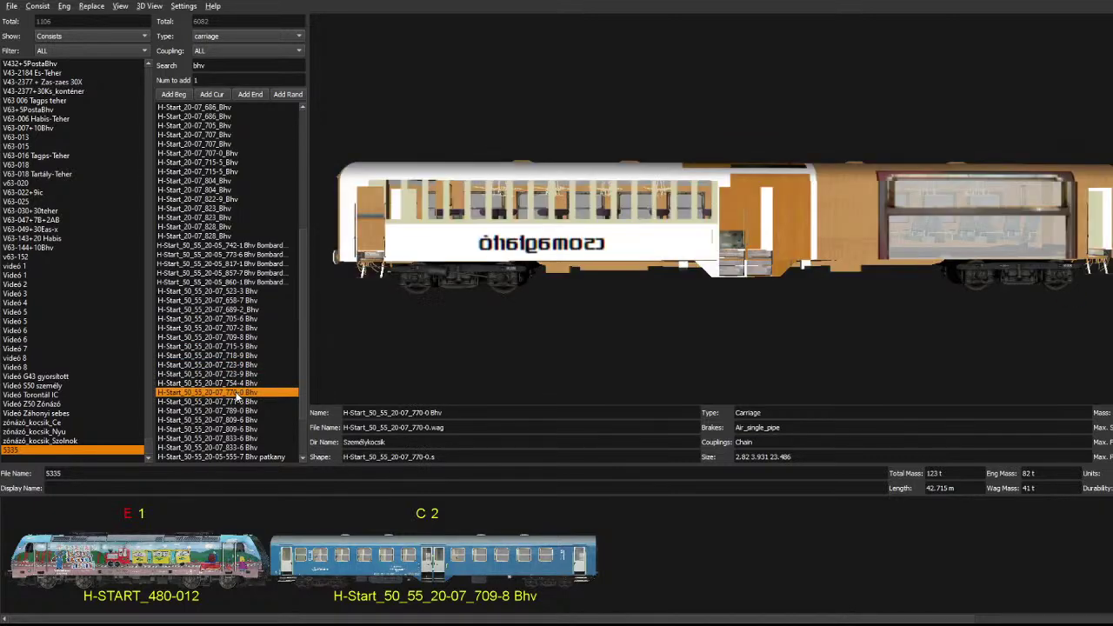
left_click(246, 402)
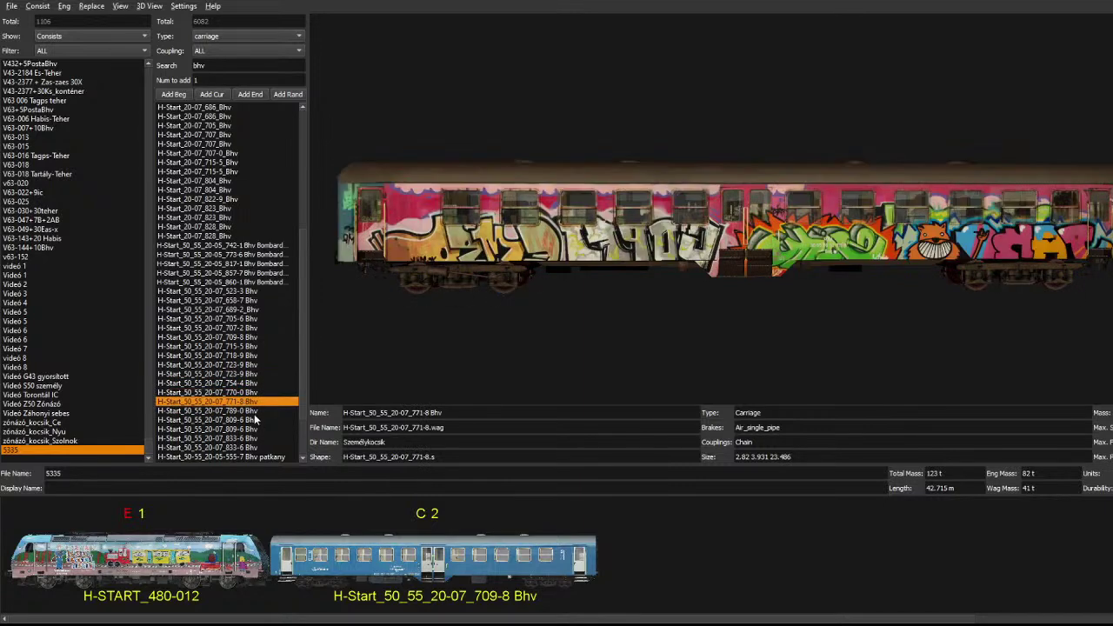
left_click(249, 421)
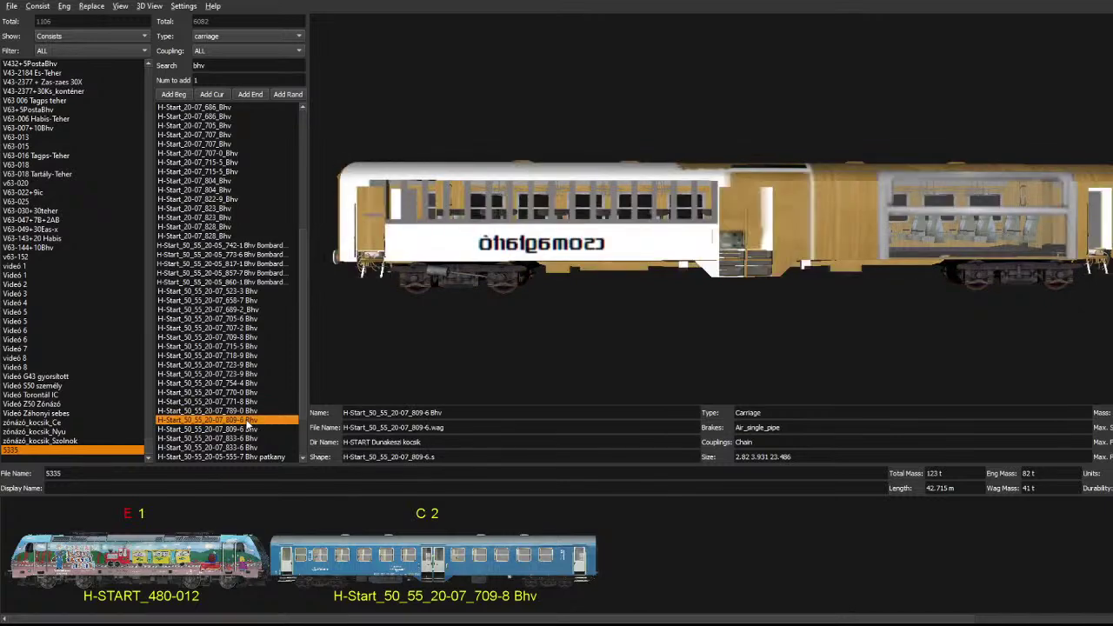
left_click(244, 439)
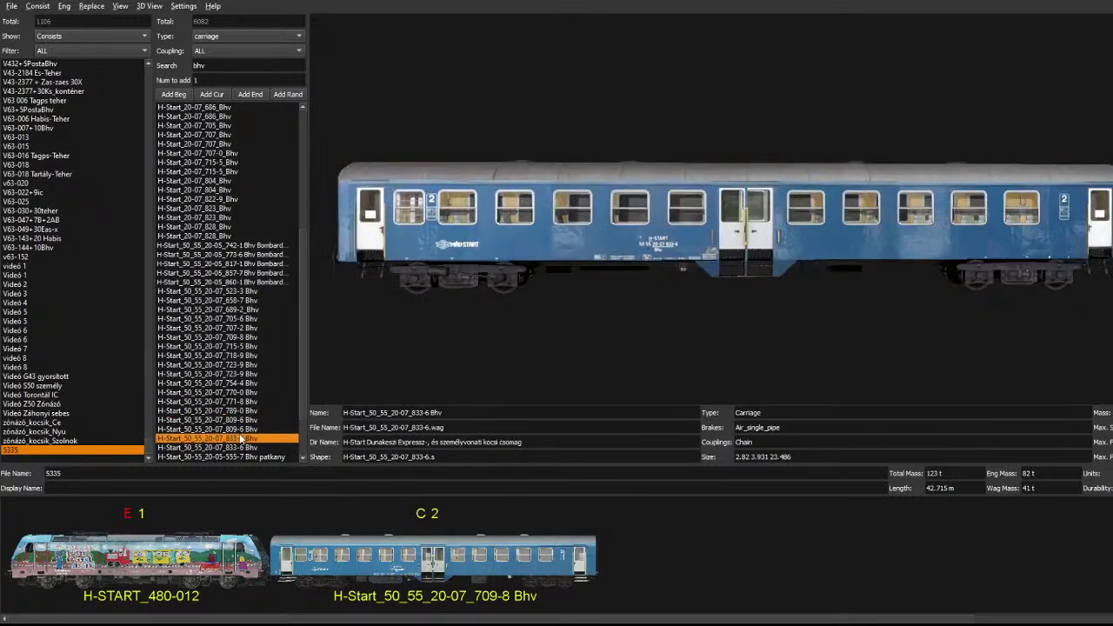
left_click(250, 449)
scroll(248, 449, "down", 3)
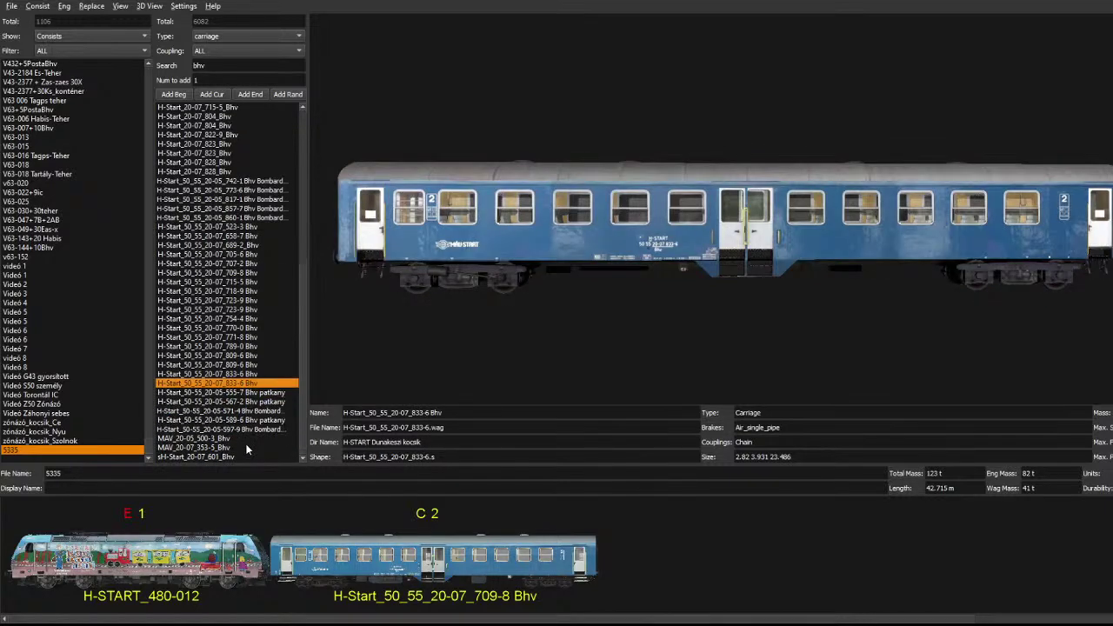
Add the H-Start_20-07_705_Bhv and H-Start_20-07_686_Bhv carriages to the end of consist 5335 and review the whole train.
scroll(219, 443, "up", 10)
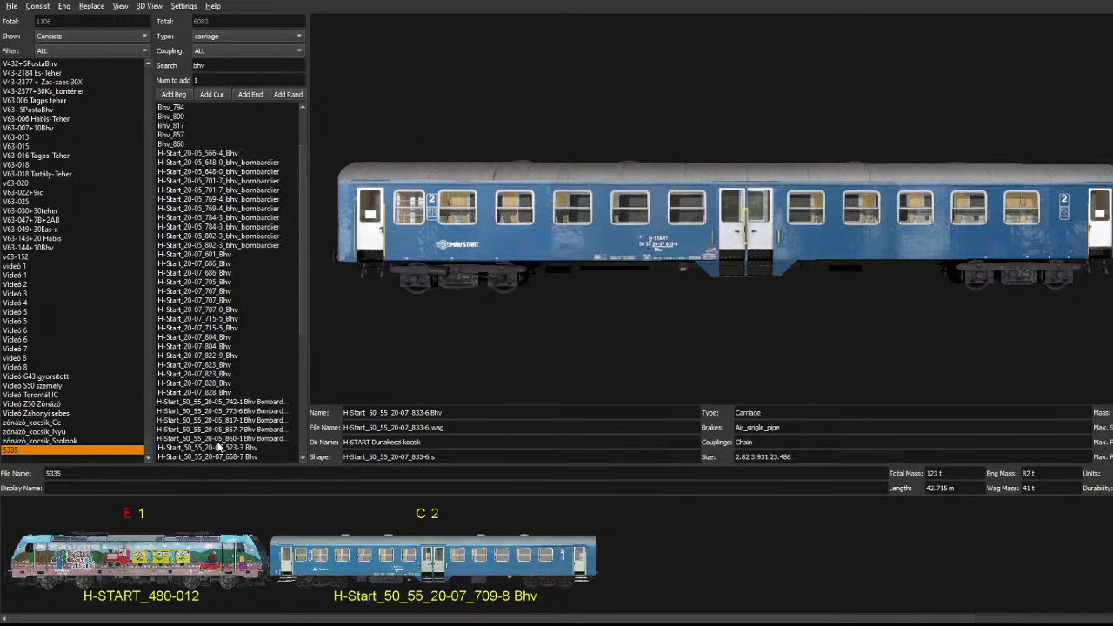
left_click(214, 329)
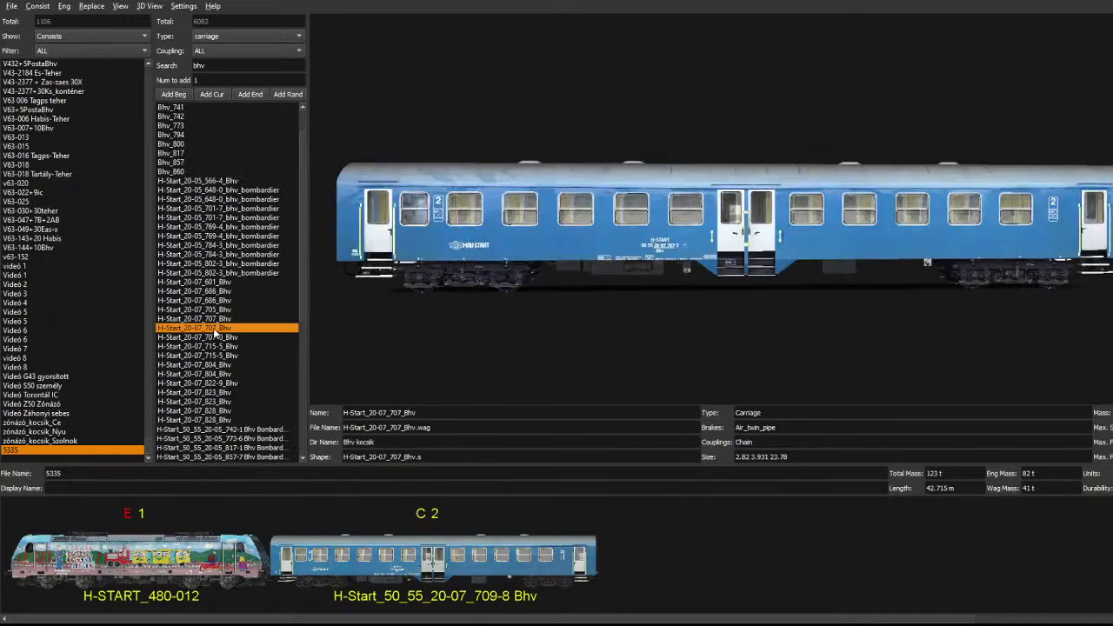
left_click(199, 310)
double_click(199, 310)
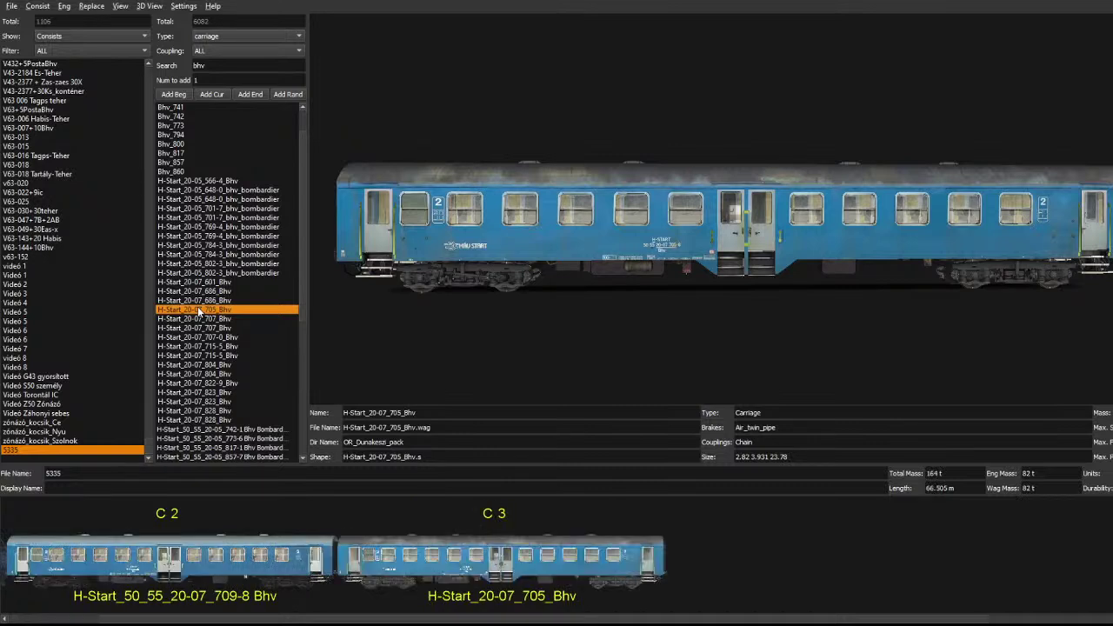
left_click(213, 292)
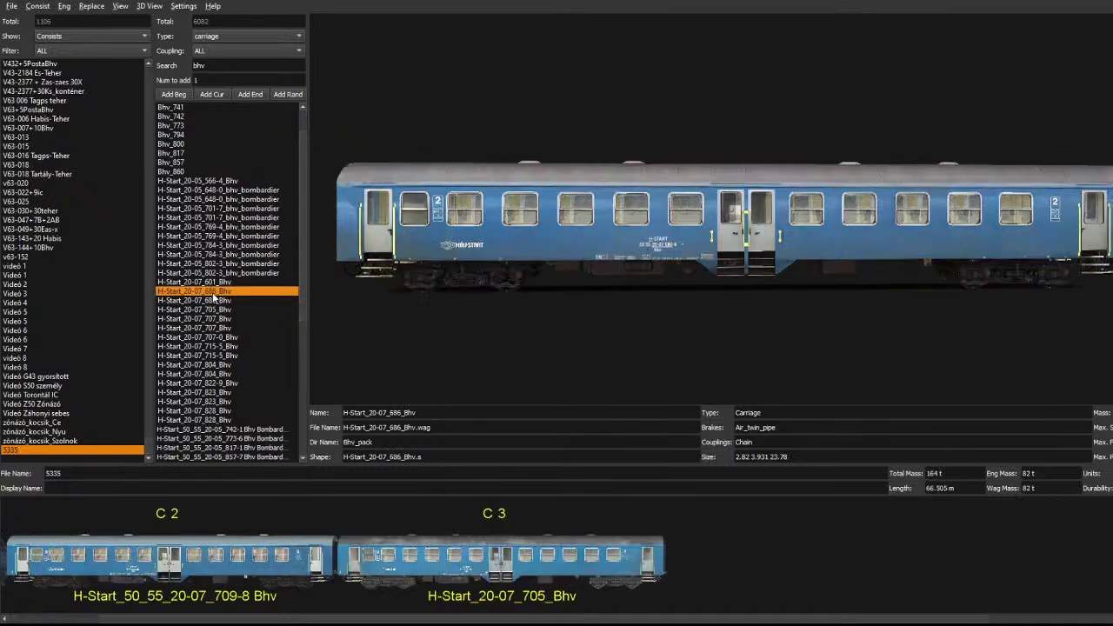
double_click(213, 296)
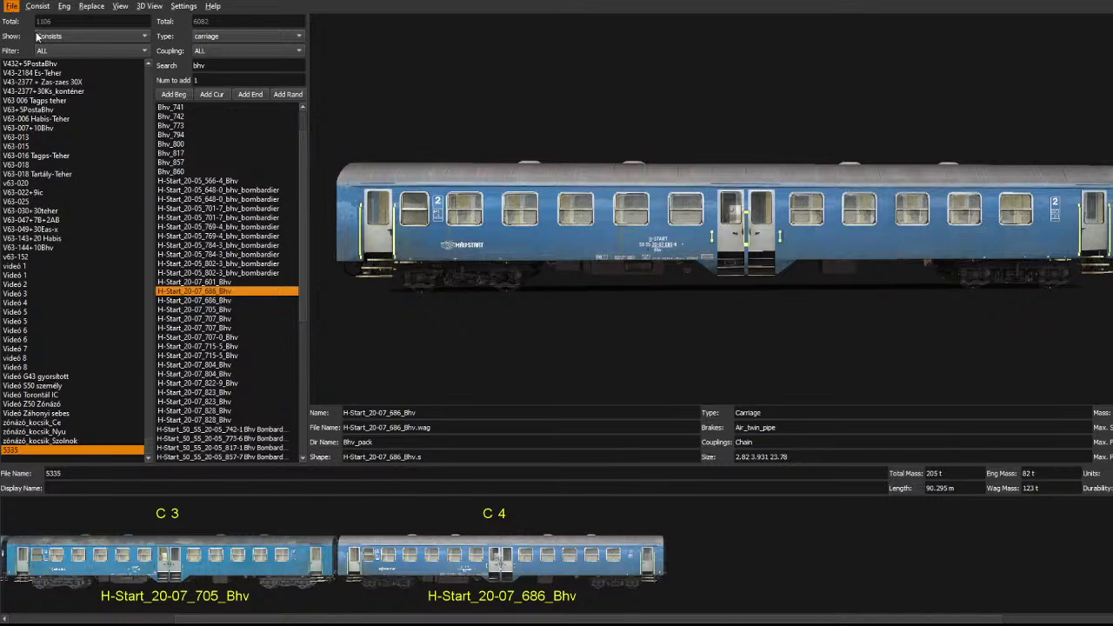
left_click_drag(771, 623, 606, 621)
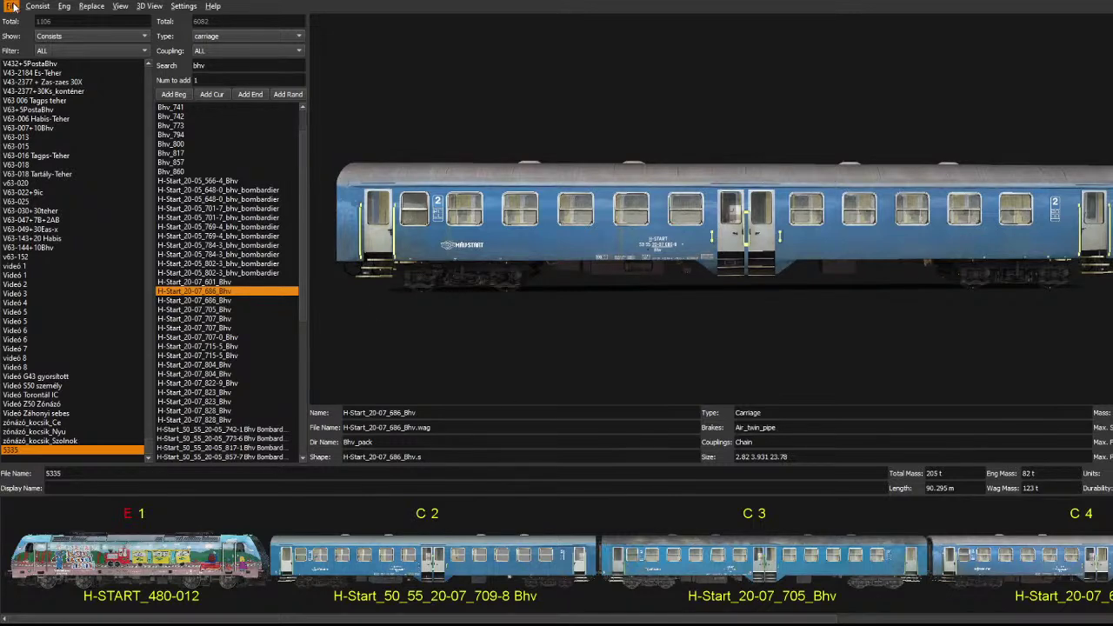
Create a new consist with the file name 5335-5332.
left_click(41, 33)
left_click(81, 473)
type("5335")
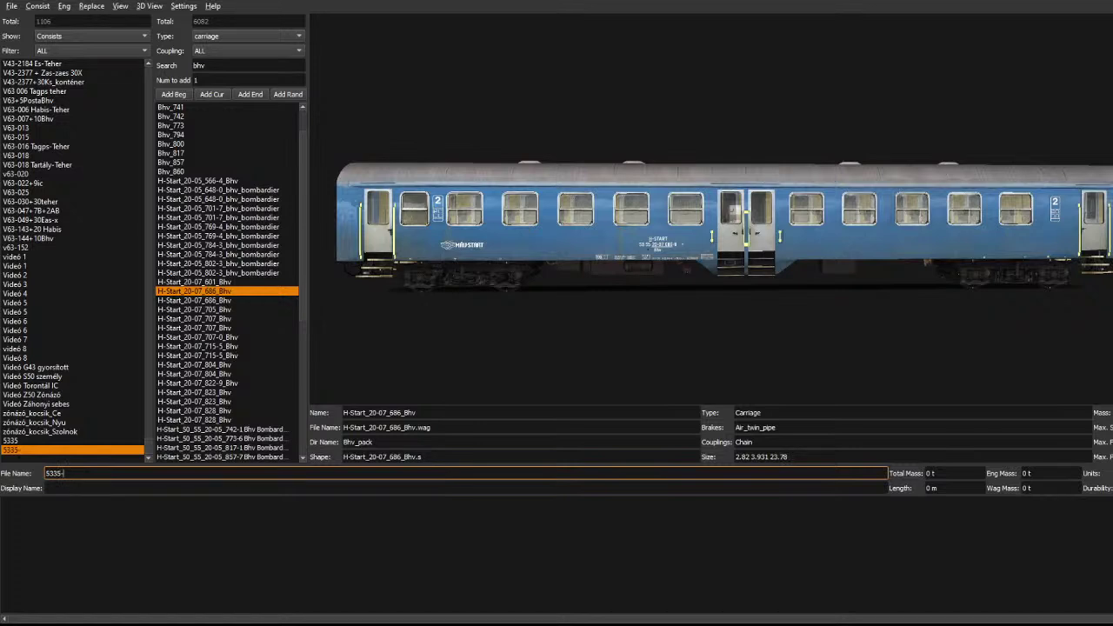
key("Return")
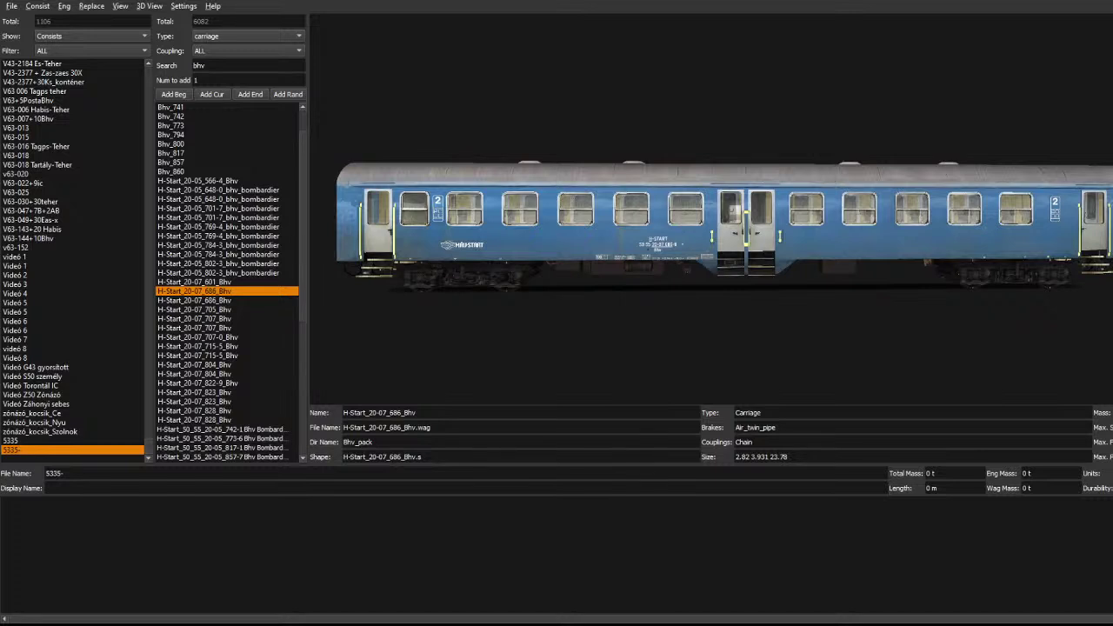
left_click(63, 473)
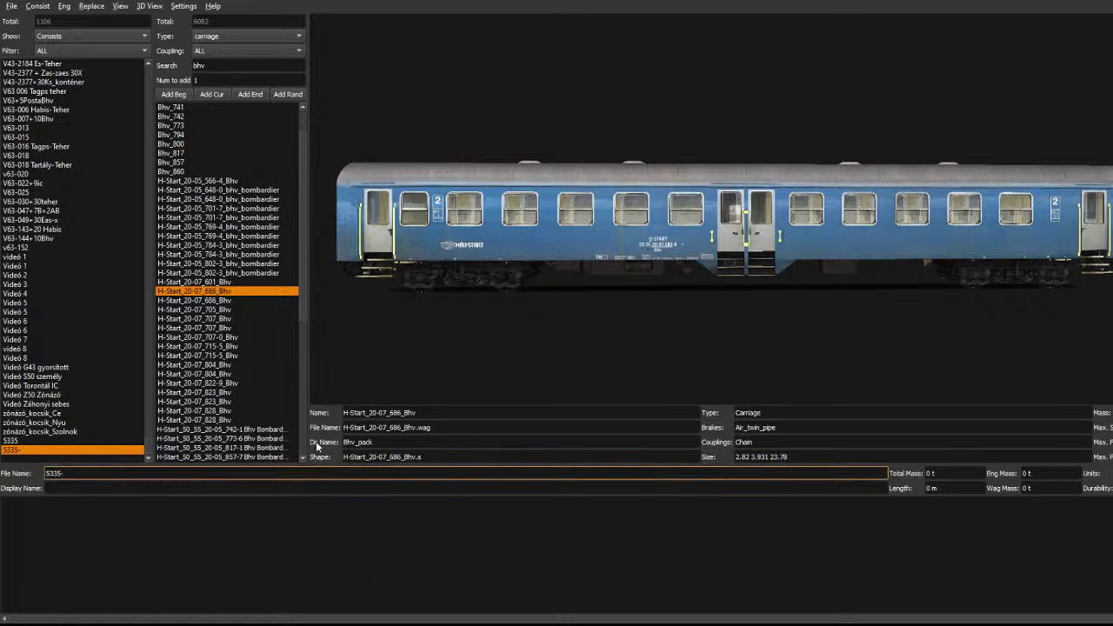
type("5332")
Replace the rolling stock search text with 431 and set the type filter to ALL.
double_click(217, 67)
key("BackSpace")
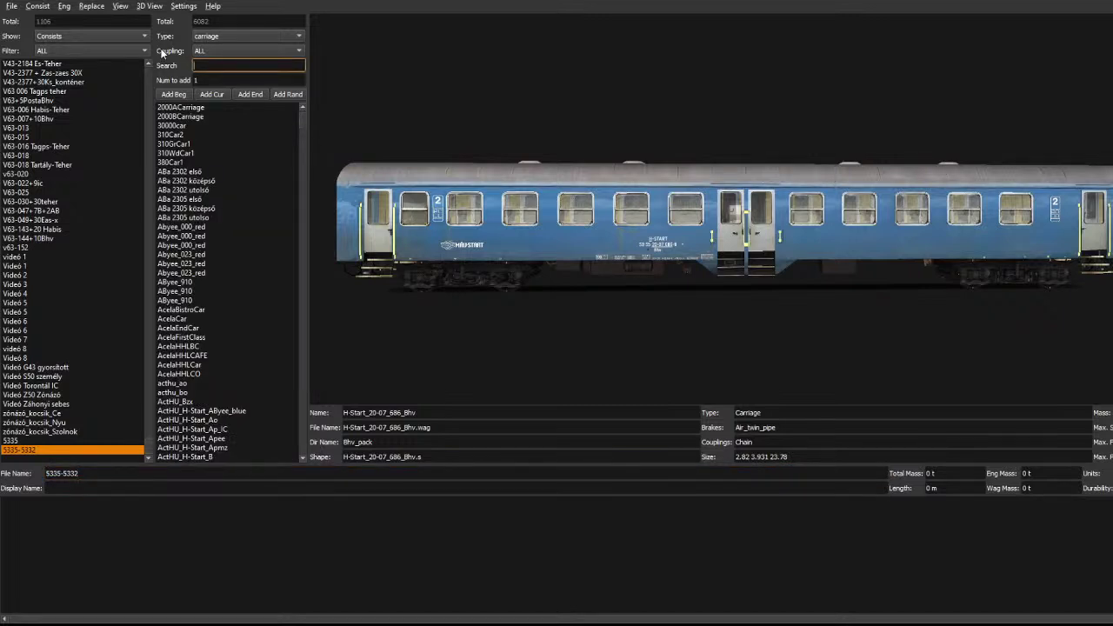
type("431")
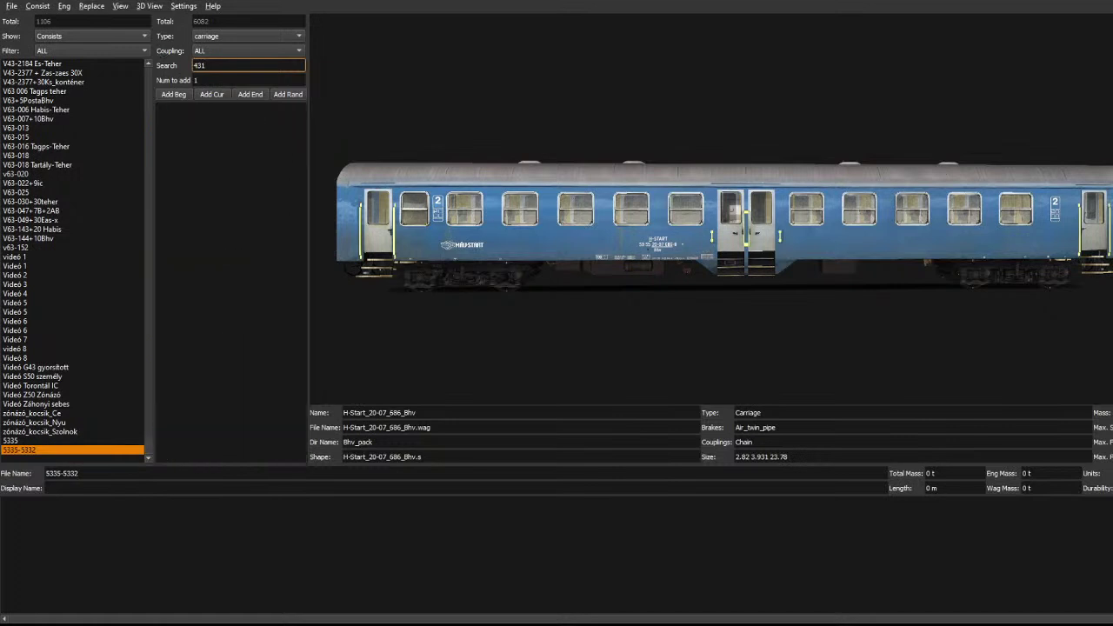
left_click(212, 36)
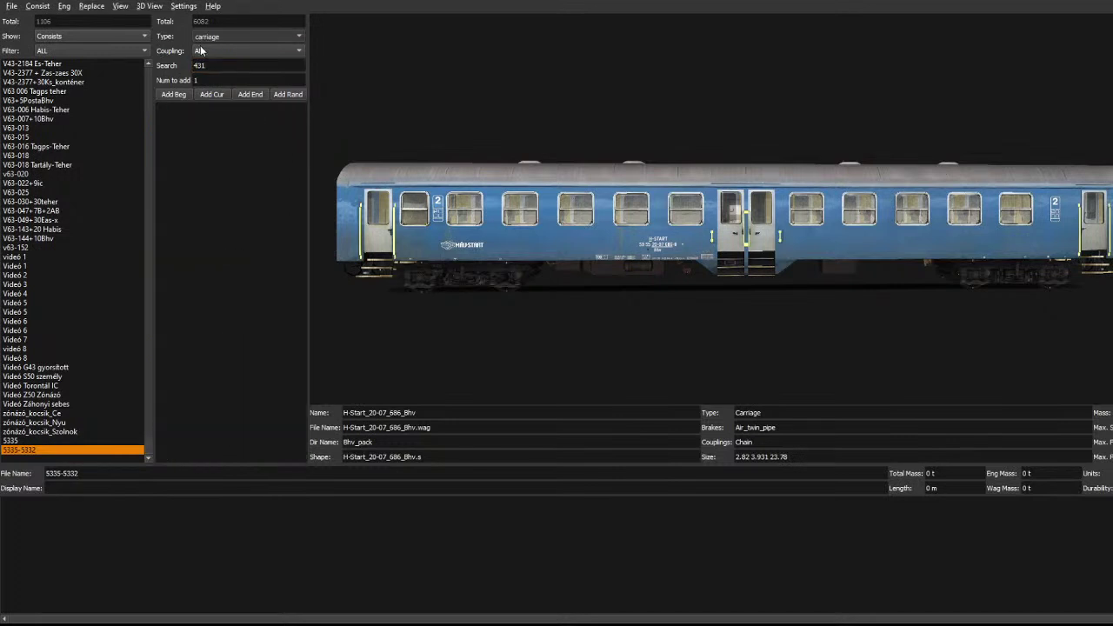
left_click(200, 51)
Compare the liveries of the H-START locomotives 431-011, 431-044, 431-052, 431-058, 431-060 and 431-062 in the preview.
scroll(278, 180, "down", 3)
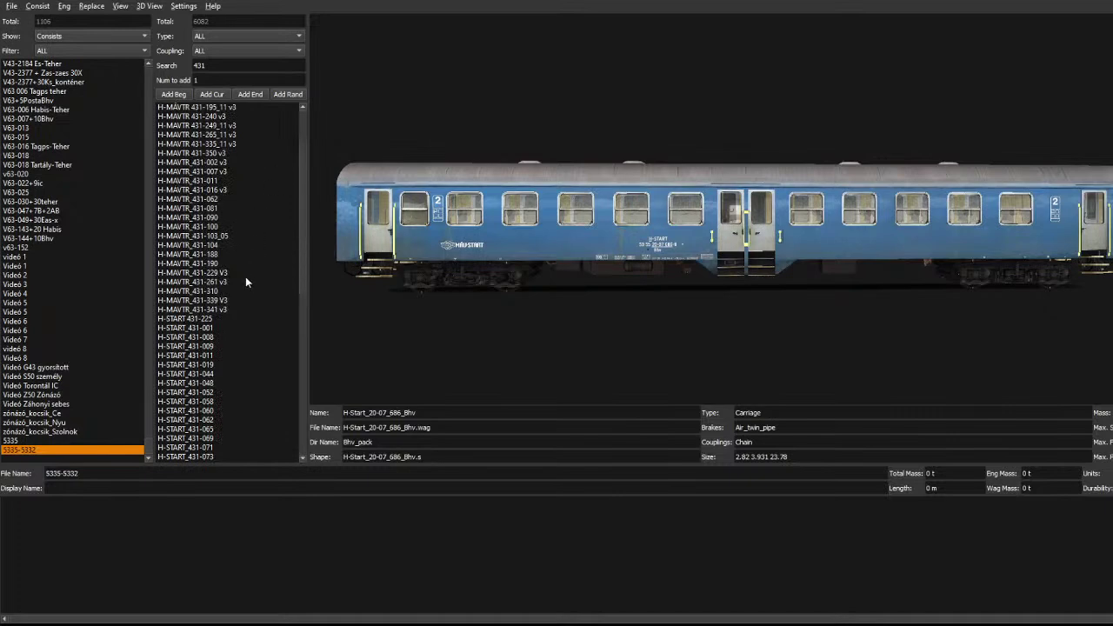
left_click(228, 355)
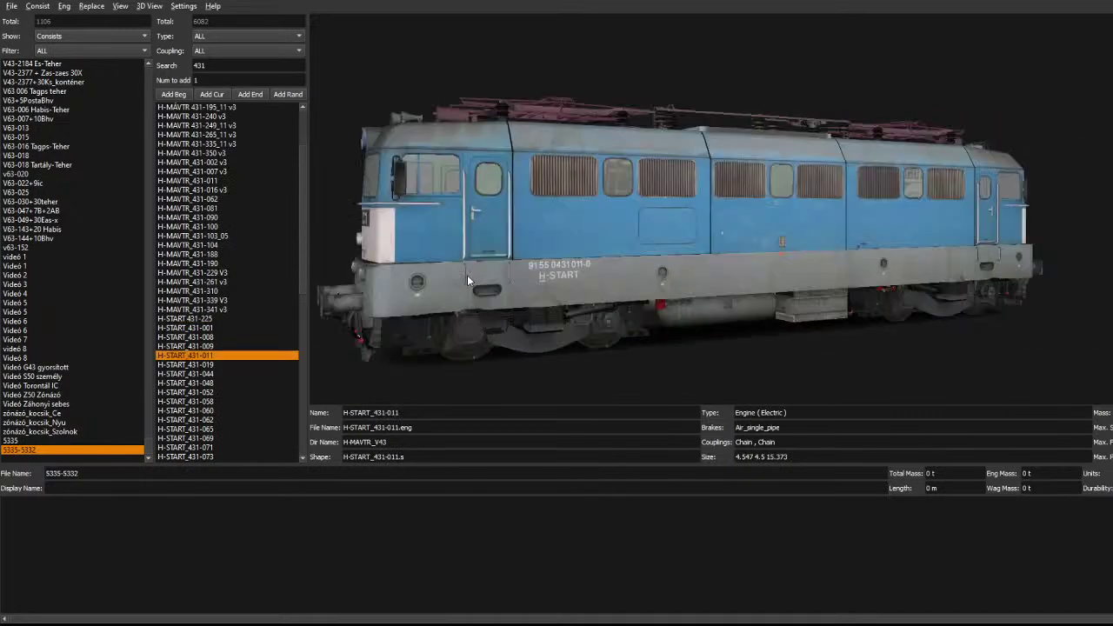
left_click(252, 374)
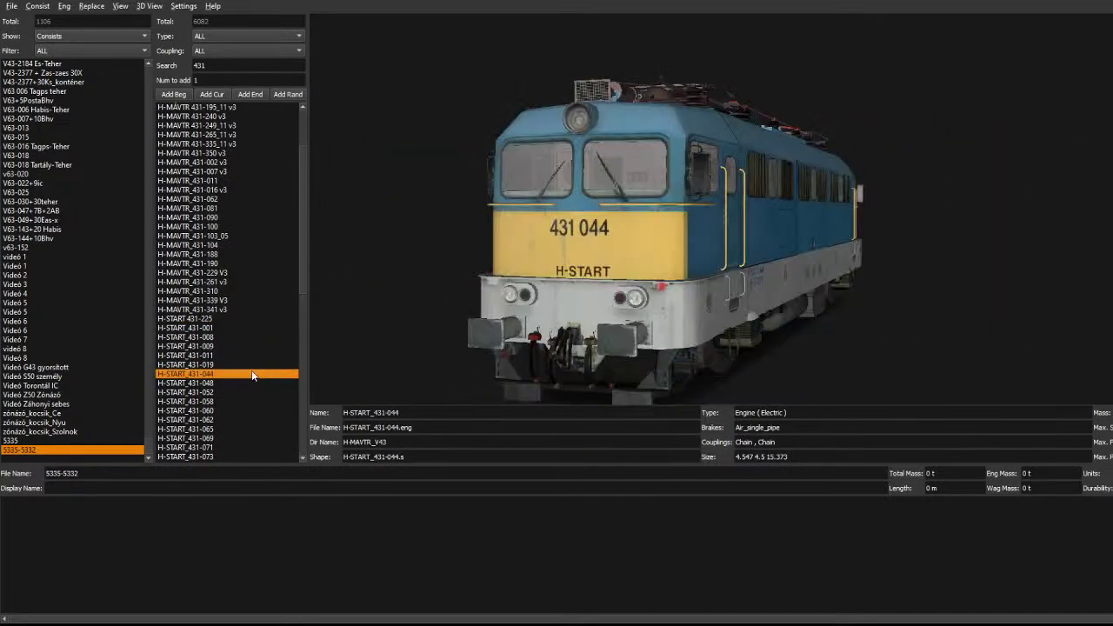
left_click(263, 392)
left_click(240, 411)
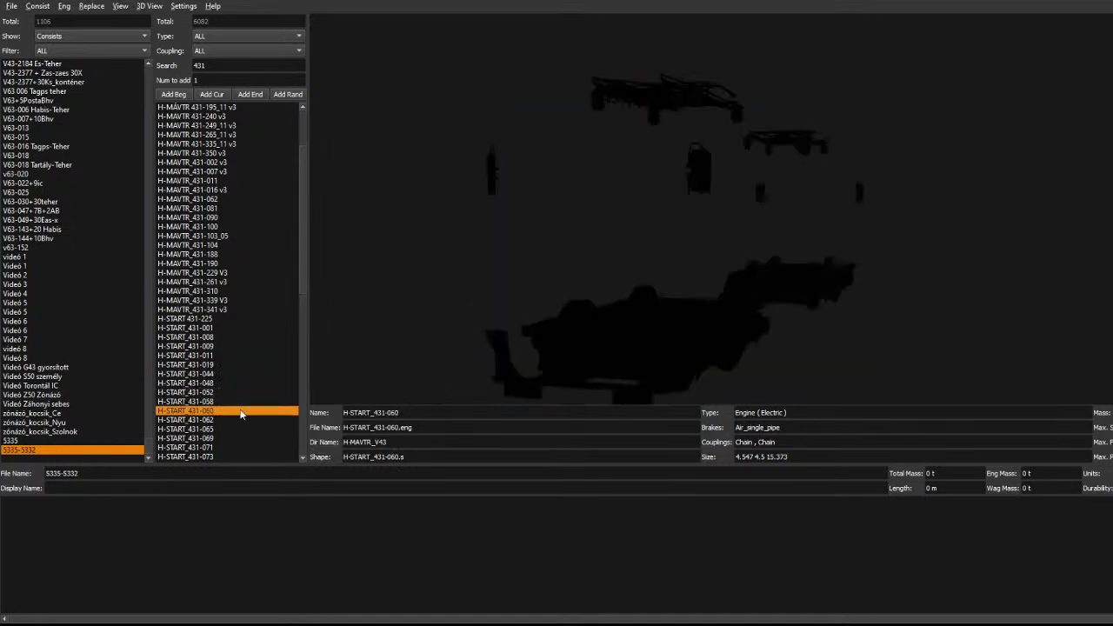
left_click(222, 403)
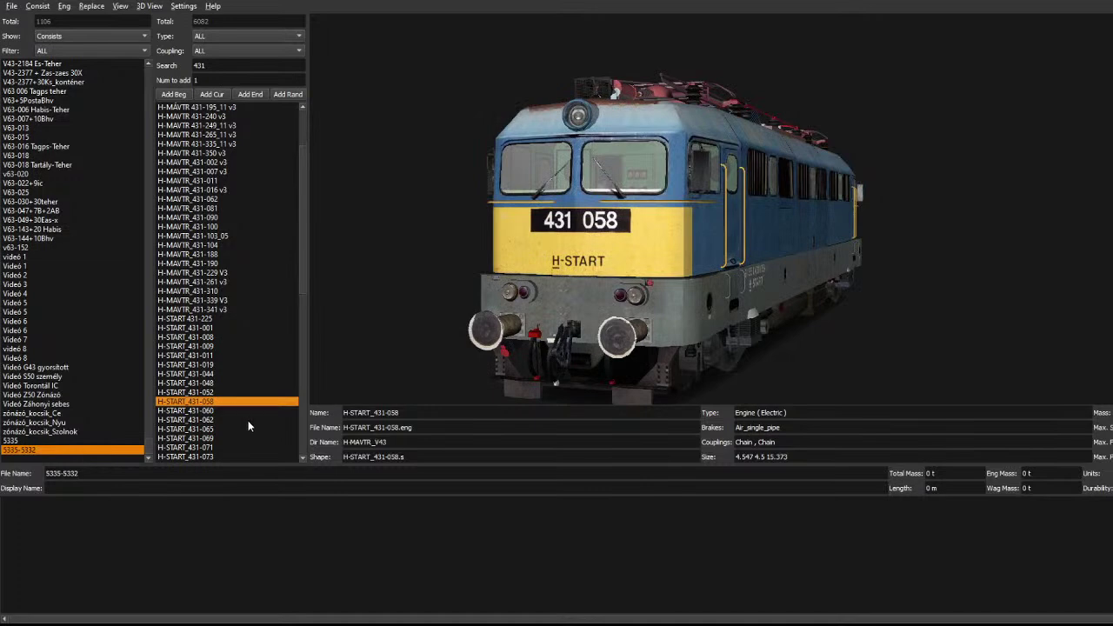
left_click(248, 420)
left_click(222, 393)
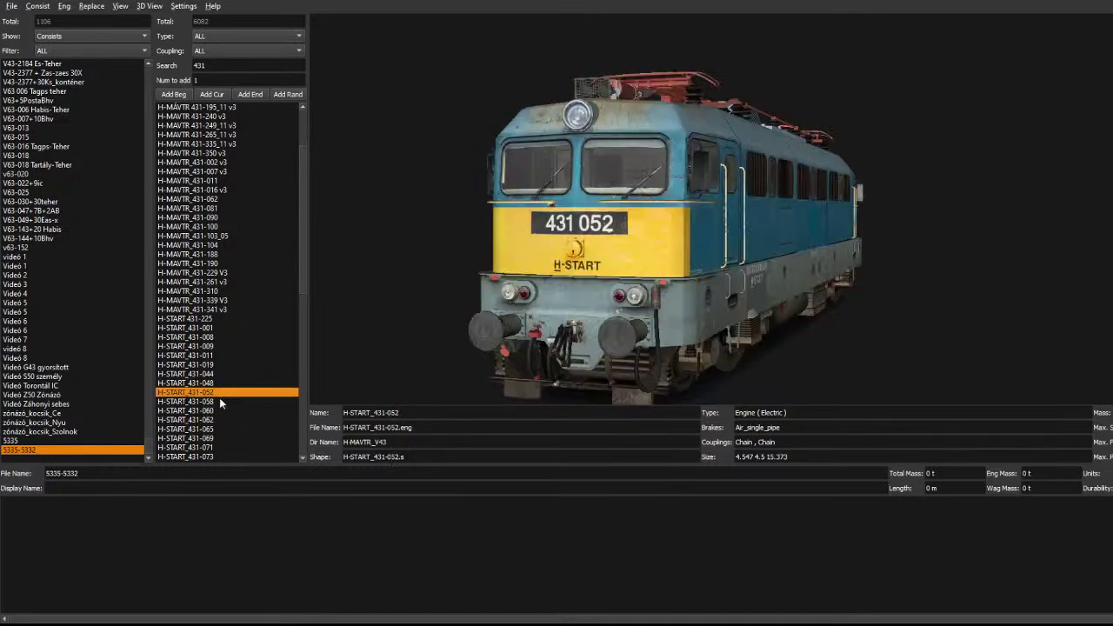
left_click(212, 401)
left_click_drag(680, 274, 609, 266)
left_click(600, 268)
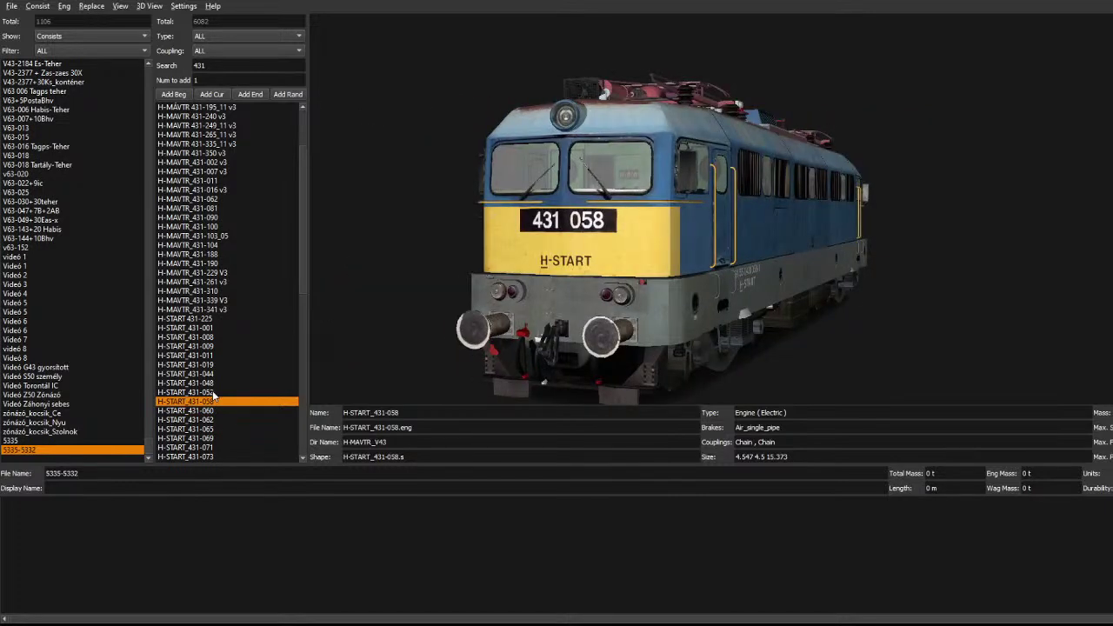
Examine the liveries of the H-START locomotives 431-071, 431-179, 431-212, 431-310 and 431-341.
scroll(215, 401, "down", 3)
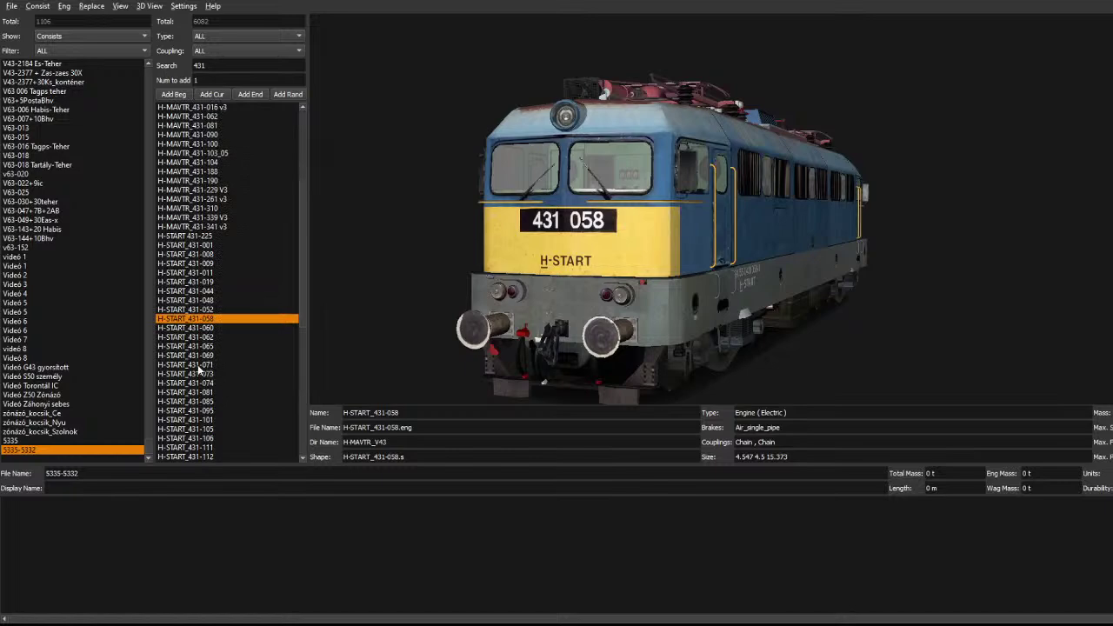
left_click(199, 365)
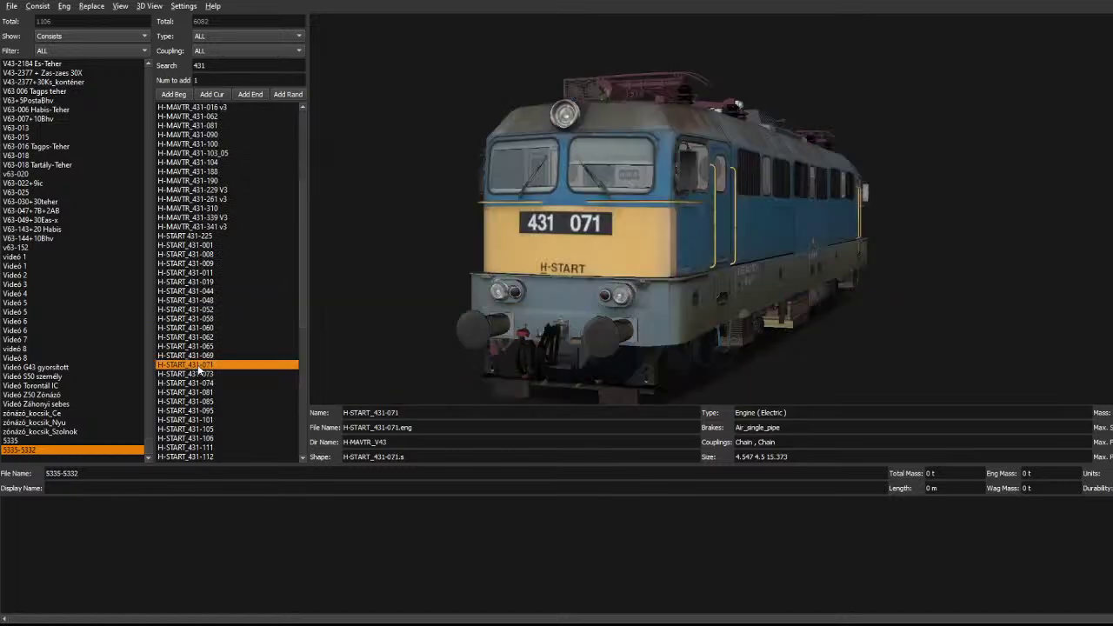
scroll(206, 413, "down", 4)
left_click(206, 411)
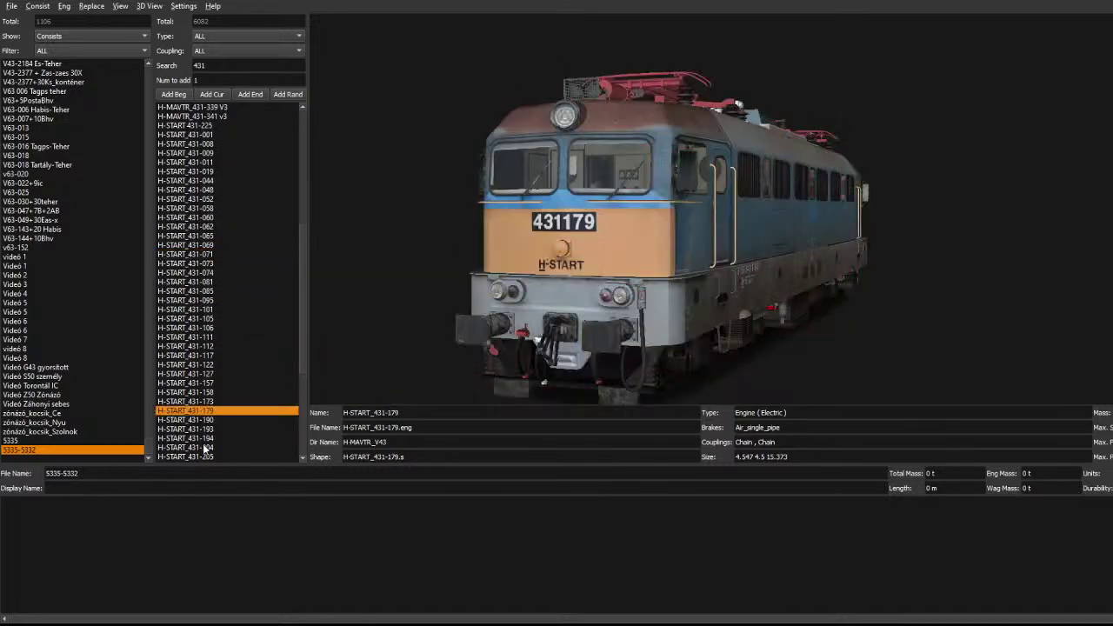
scroll(207, 427, "down", 4)
left_click(213, 366)
scroll(213, 368, "down", 3)
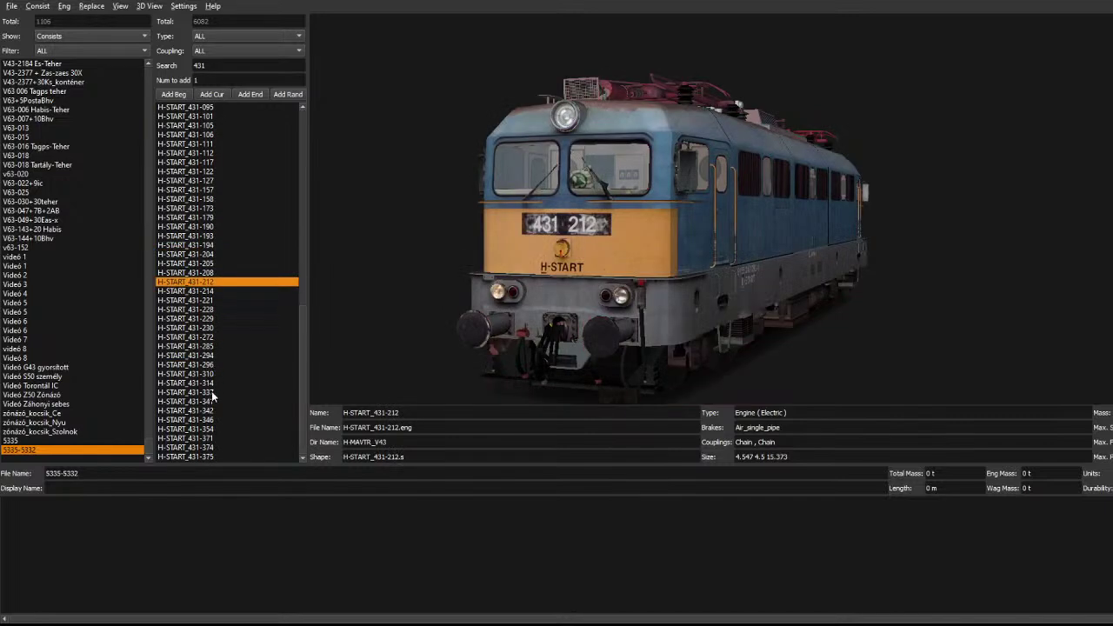
left_click(199, 374)
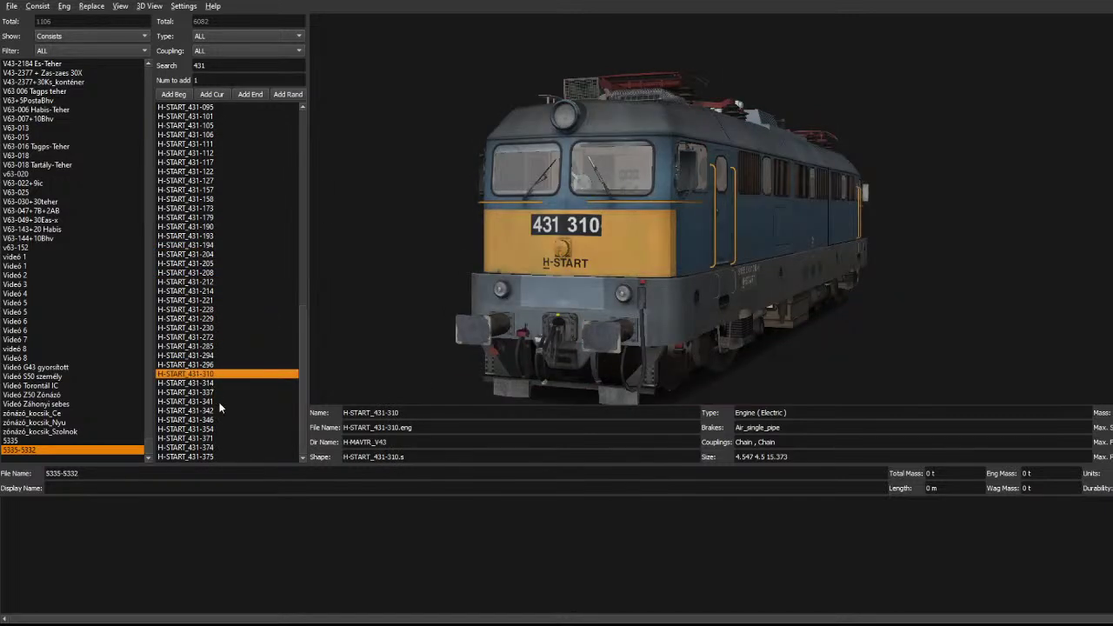
left_click(219, 404)
Add the H-START_431-111 locomotive to consist 5335-5332.
left_click(211, 284)
scroll(211, 287, "up", 5)
left_click(211, 285)
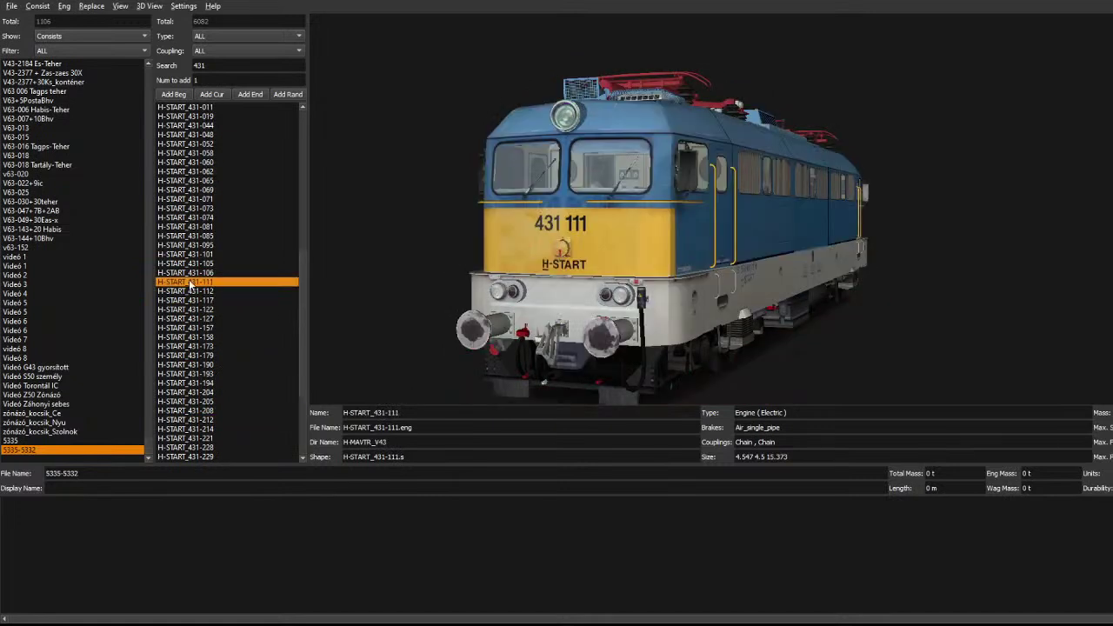
double_click(189, 285)
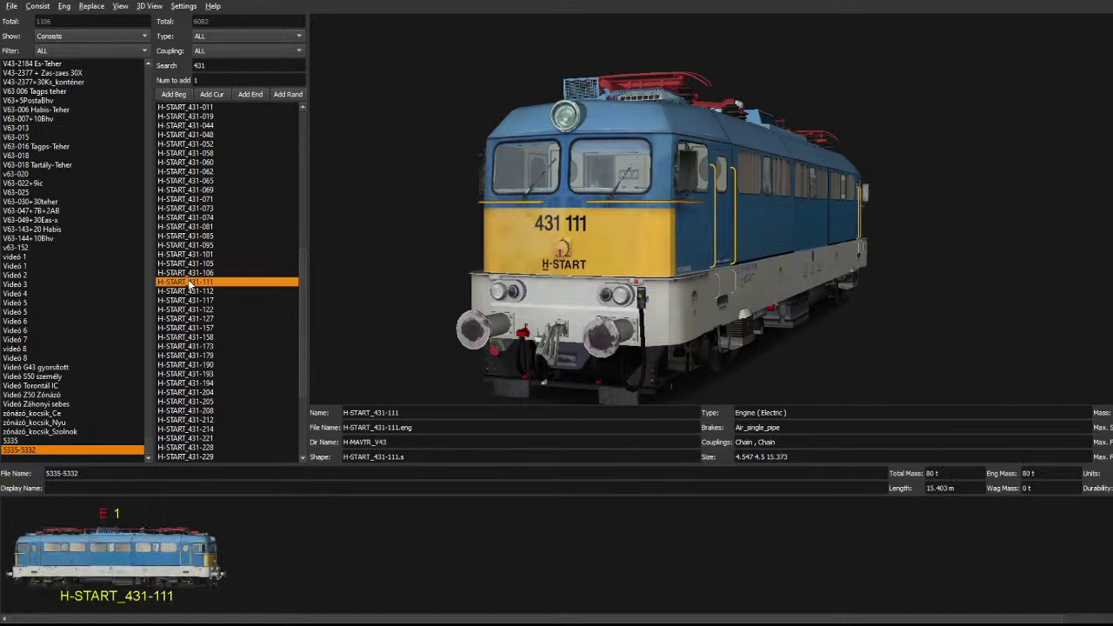
Search the rolling stock for bhv and add the H-Start_20-07_828_Bhv carriage to consist 5335-5332.
left_click(202, 65)
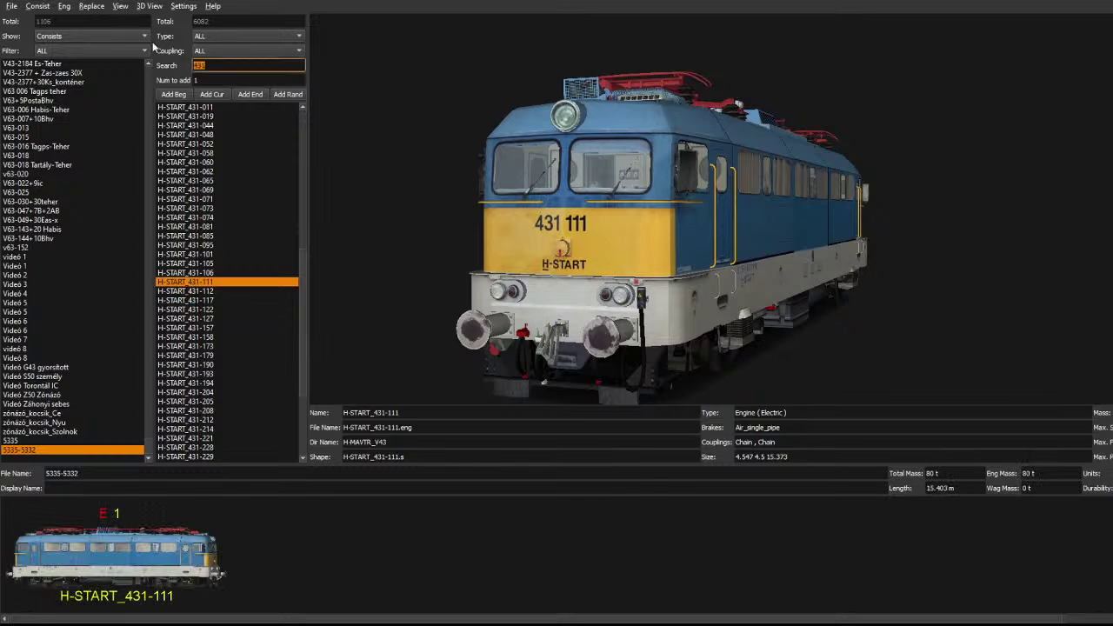
type("bhv")
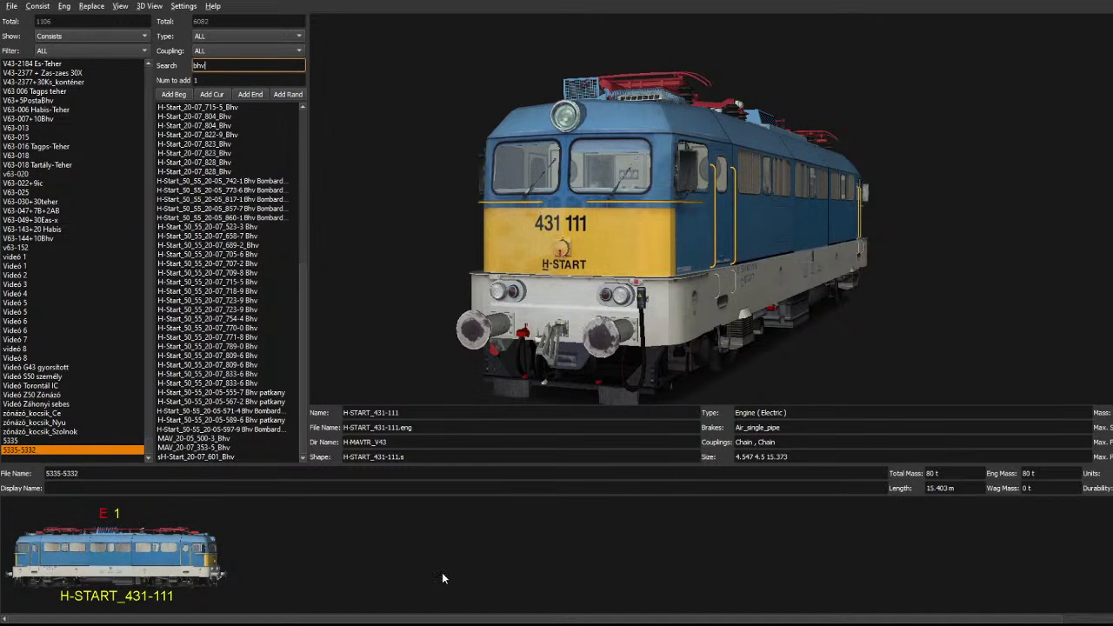
left_click(259, 264)
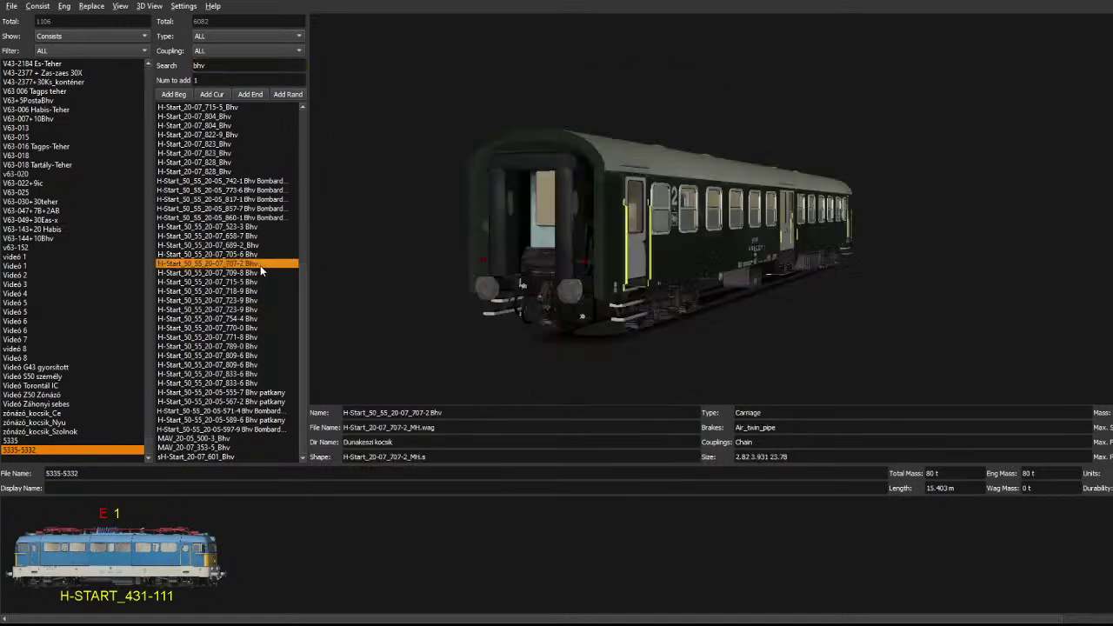
left_click(212, 236)
scroll(230, 204, "up", 4)
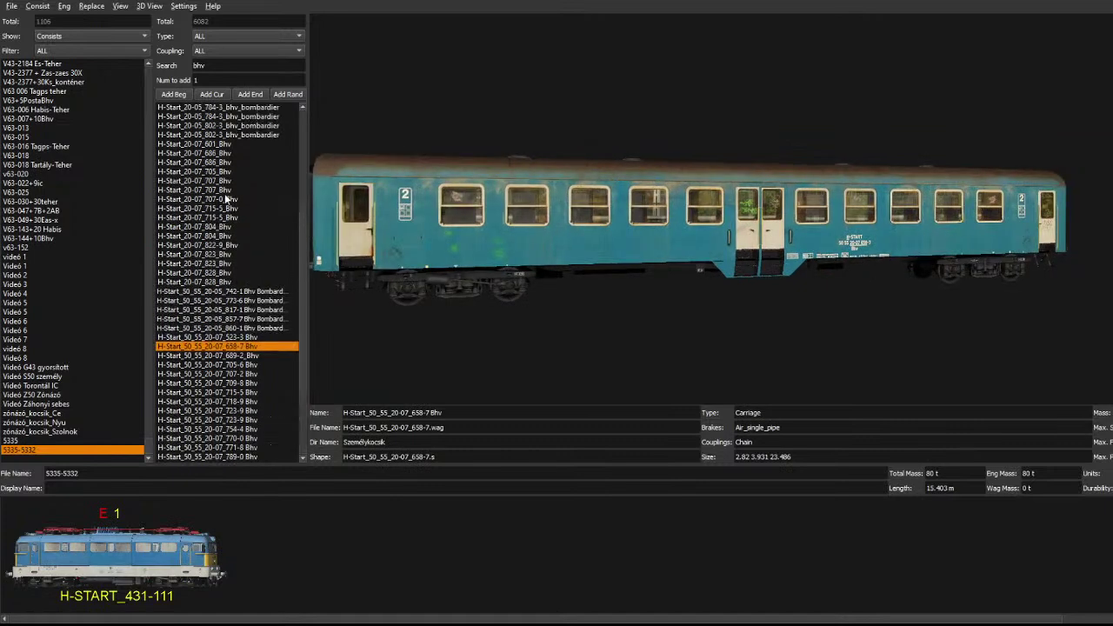
left_click(217, 283)
double_click(217, 284)
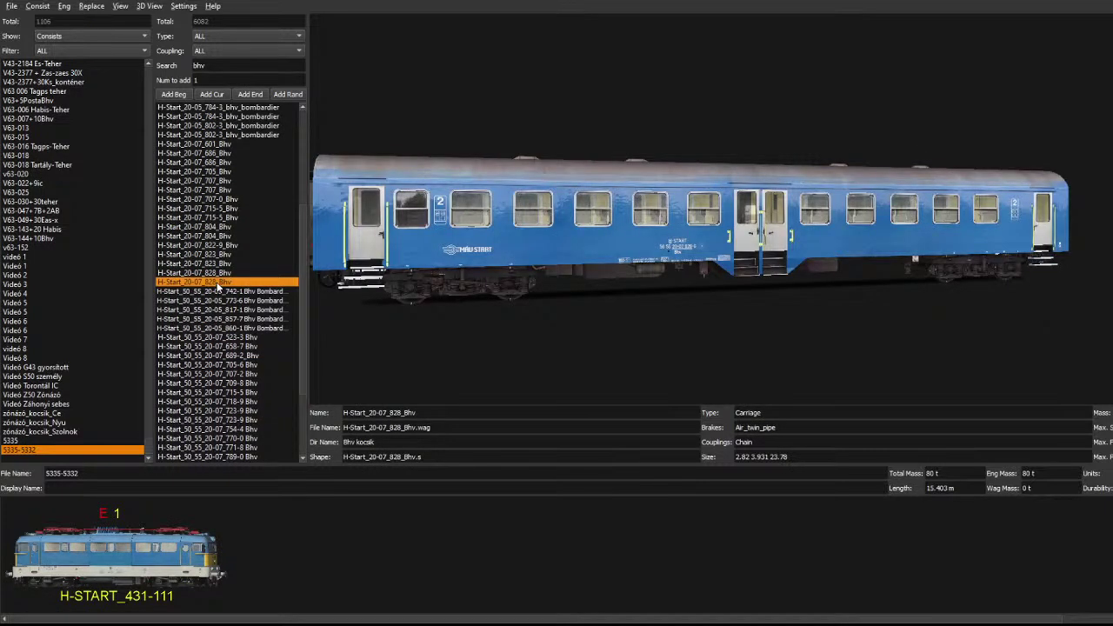
Add the H-Start_20-07_822-9_Bhv and H-Start_20-07_707_Bhv carriages to the end of consist 5335-5332.
left_click(206, 247)
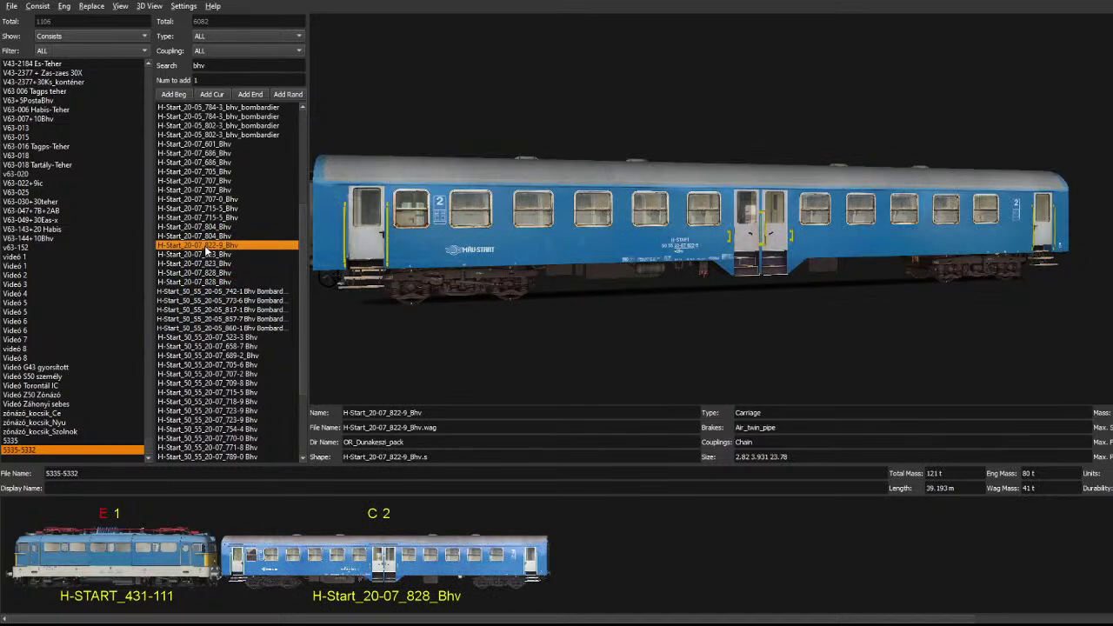
double_click(206, 247)
left_click(206, 209)
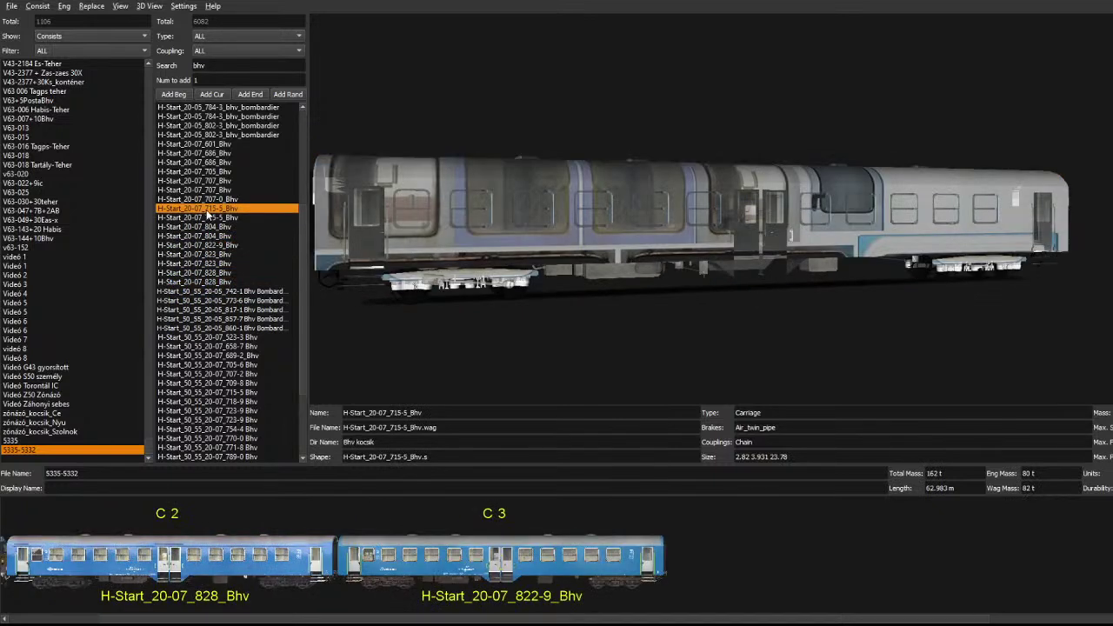
left_click(220, 191)
double_click(220, 190)
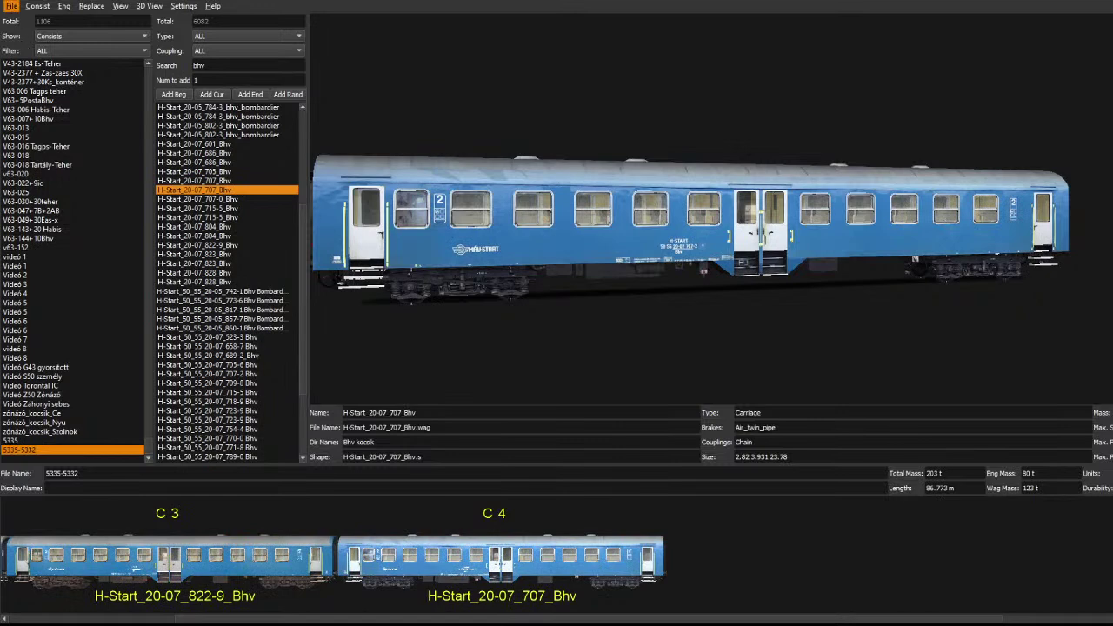
scroll(957, 618, "left", 3)
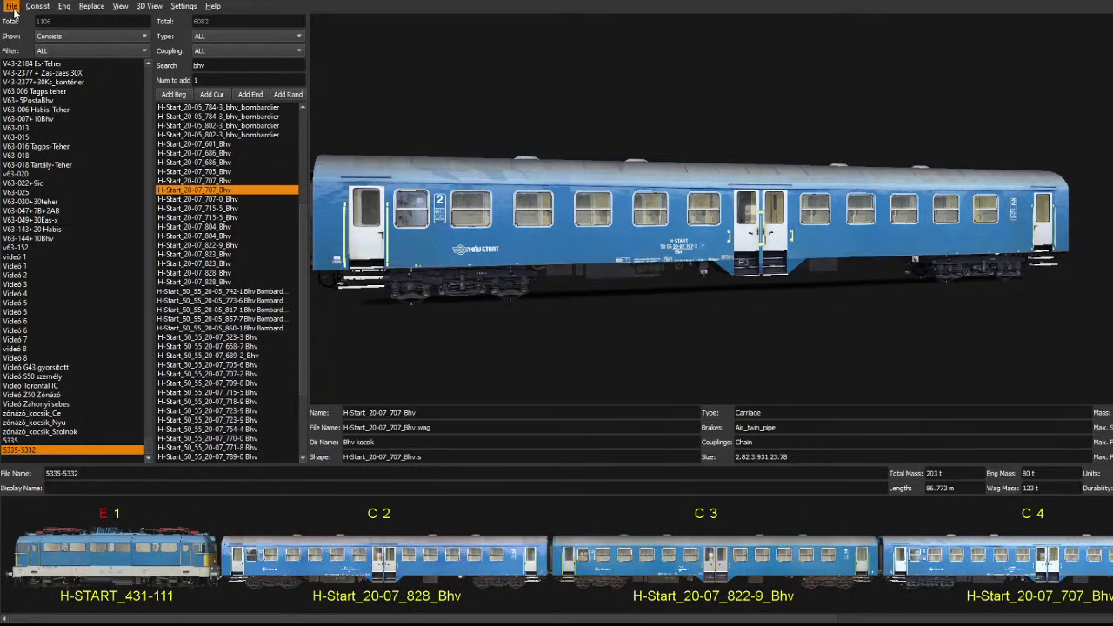
Create a new consist and set its file name to 5335-28250.
key("ctrl+n")
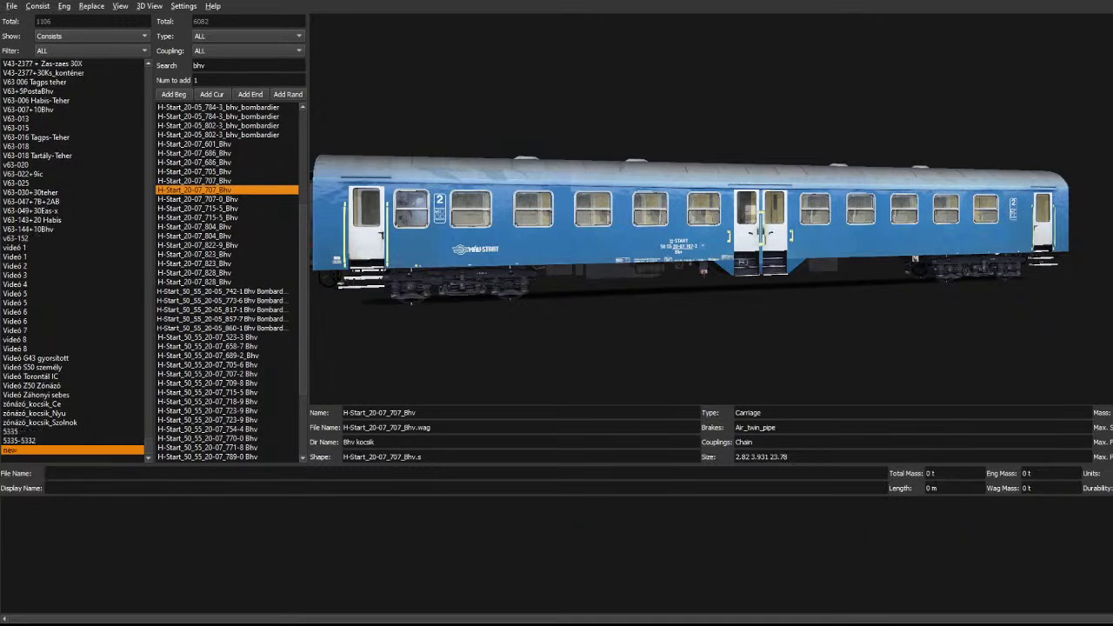
left_click(100, 479)
type("5335-")
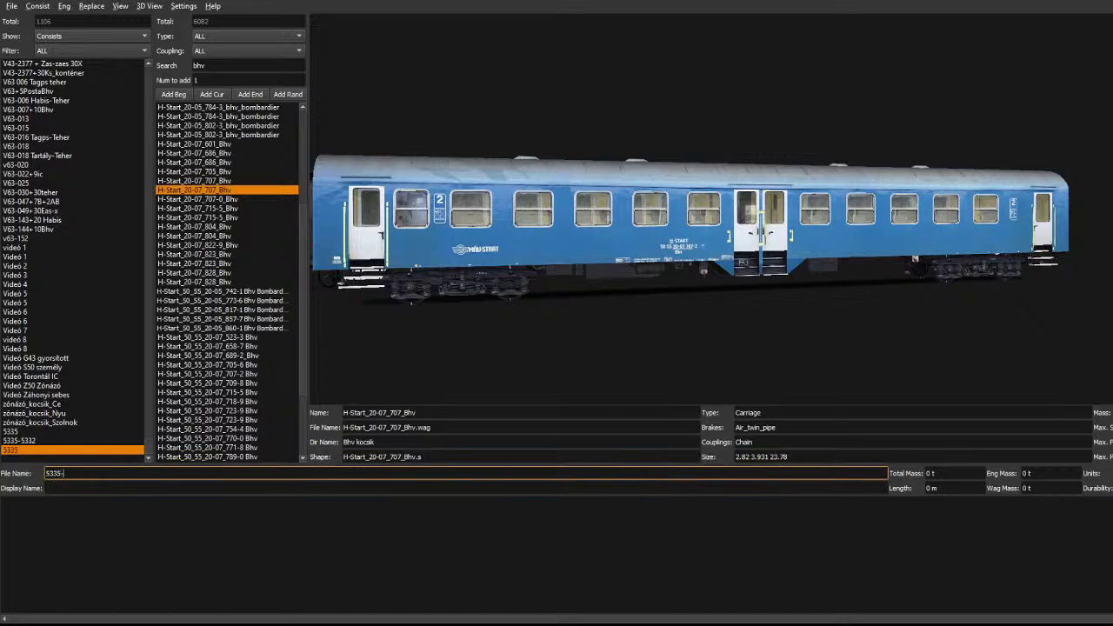
type("28250")
Search the rolling stock for 1116 and add the Railcargo Hungaria 1116 015 locomotive to consist 5335-28250.
double_click(199, 65)
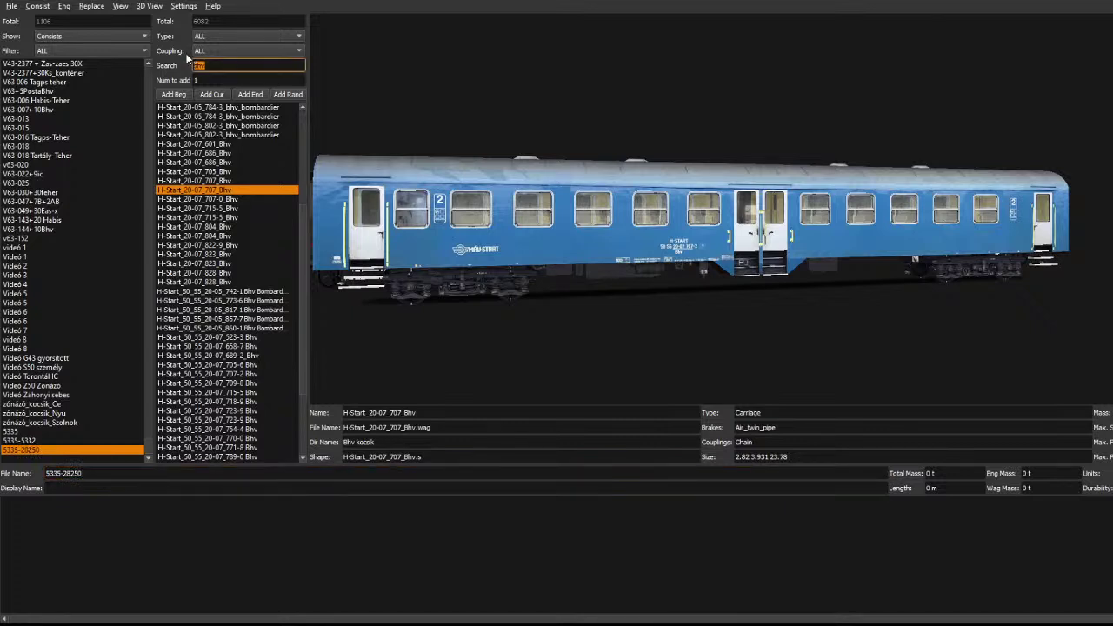
key("BackSpace")
type("1116")
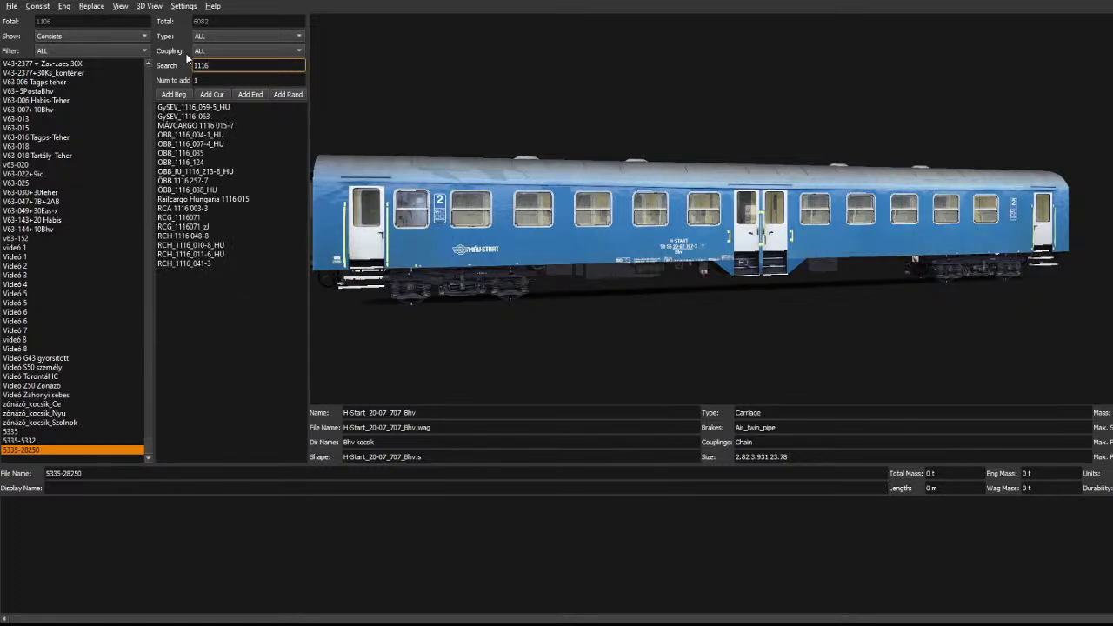
left_click(217, 190)
left_click(222, 208)
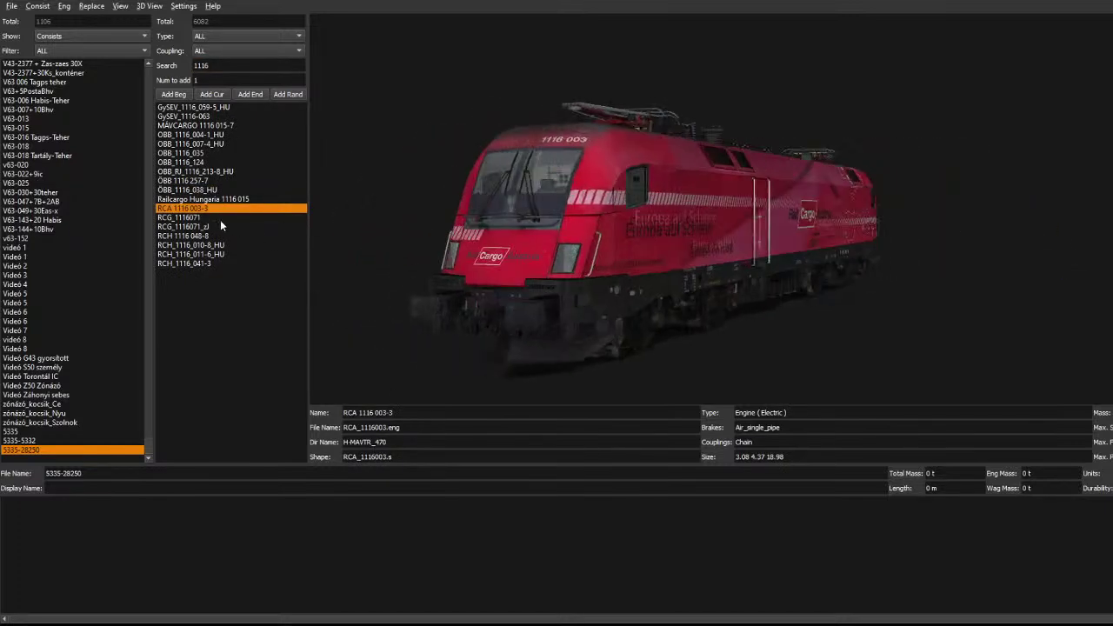
left_click(187, 199)
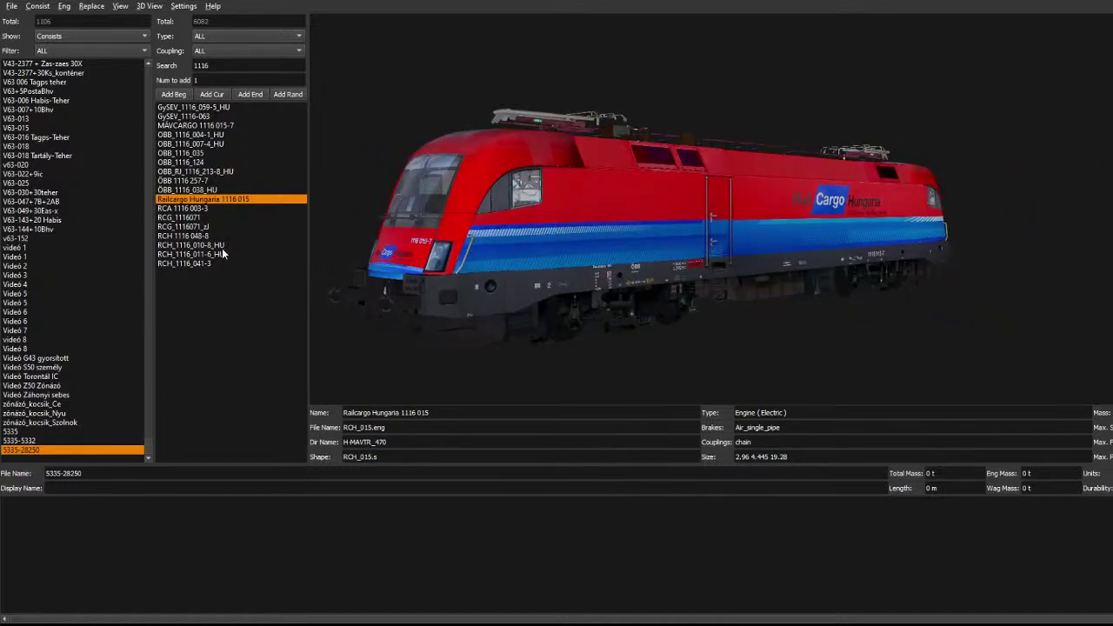
double_click(191, 200)
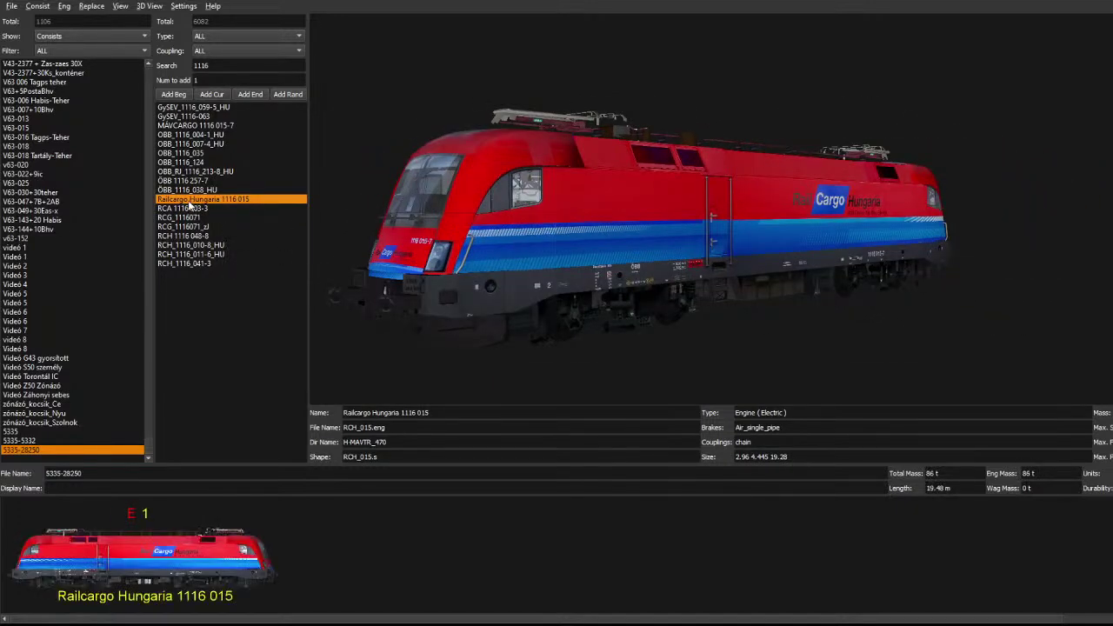
Clear the rolling stock search text and set the type filter to freight.
double_click(217, 65)
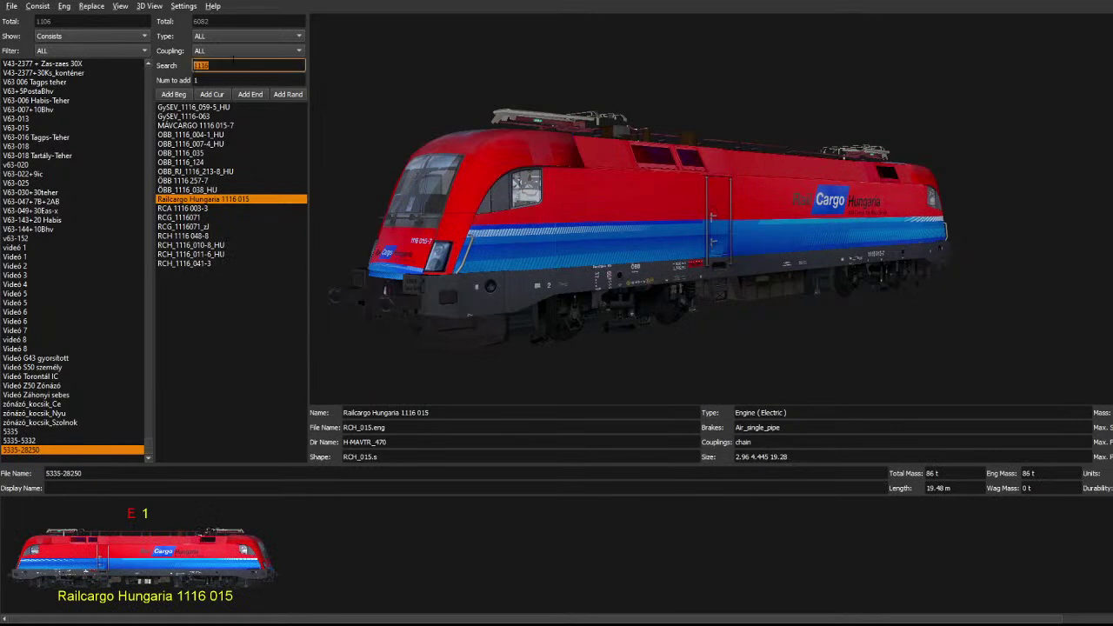
key("BackSpace")
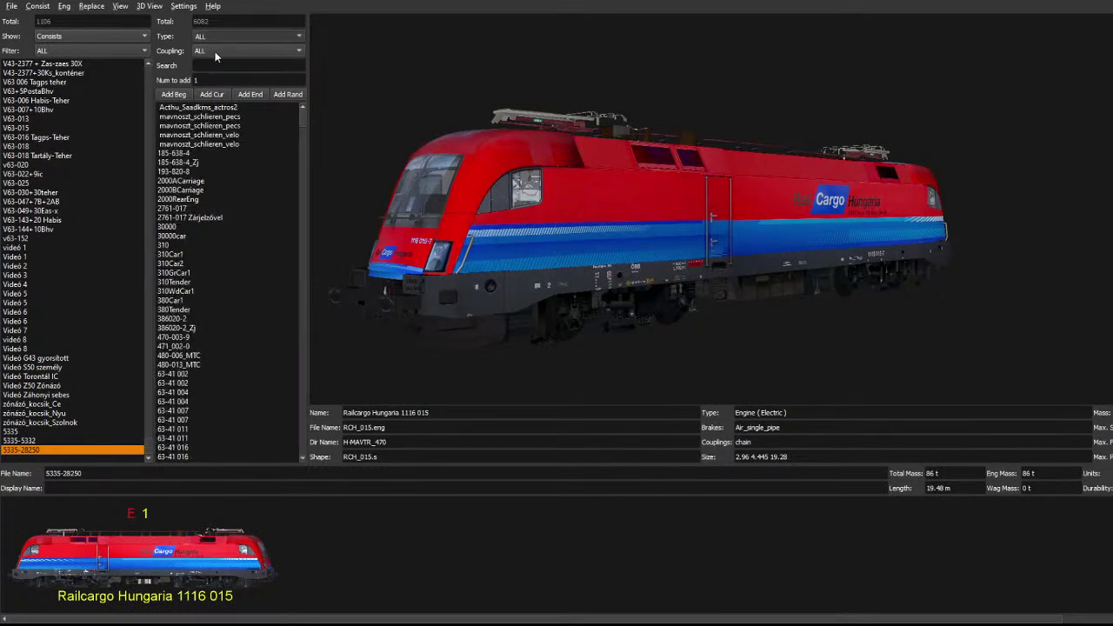
left_click(248, 35)
left_click(250, 169)
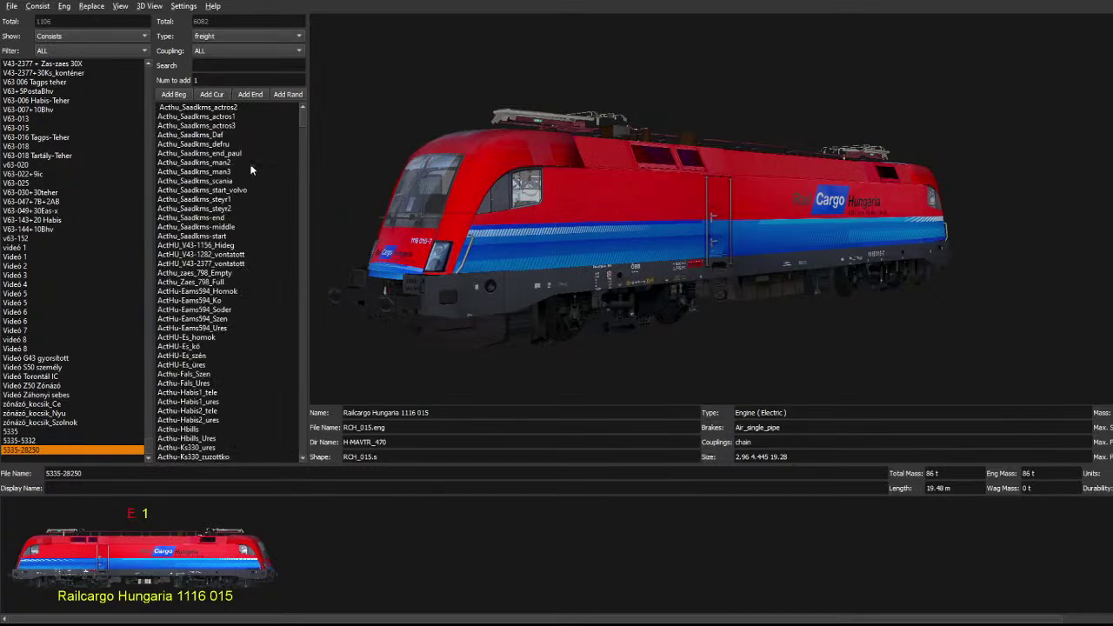
Examine the Acthu freight wagons in the preview, including the Lgs_k4, Res_Deszka, Tagps_barna_ures and Uacs_Ures models.
scroll(241, 250, "down", 4)
left_click(240, 250)
left_click(256, 309)
scroll(252, 307, "down", 3)
left_click(250, 310)
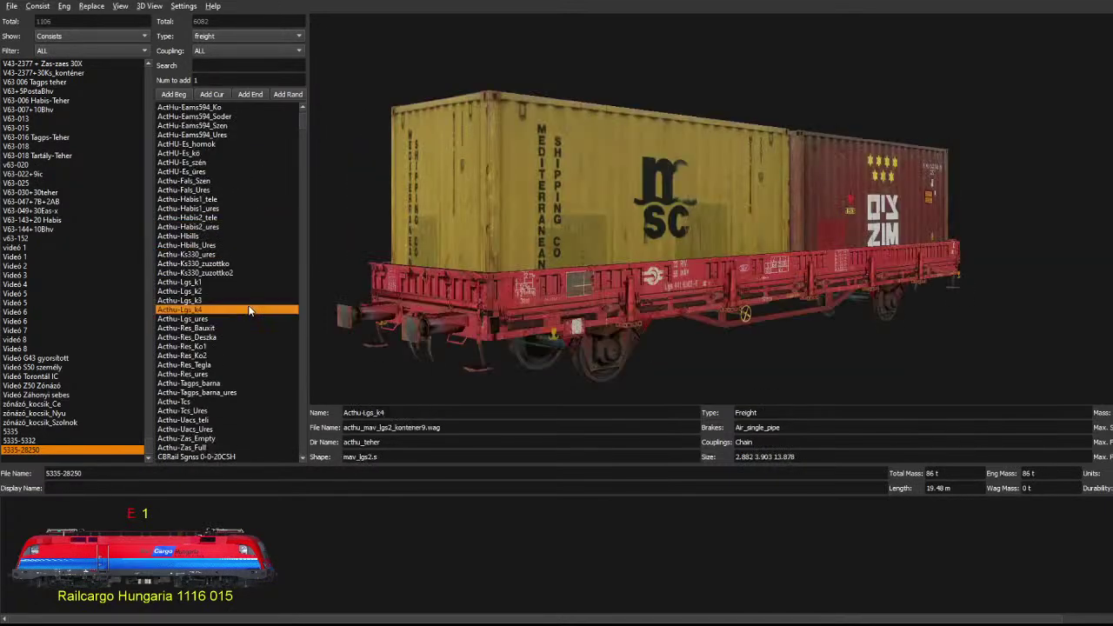
scroll(251, 308, "down", 3)
left_click(234, 254)
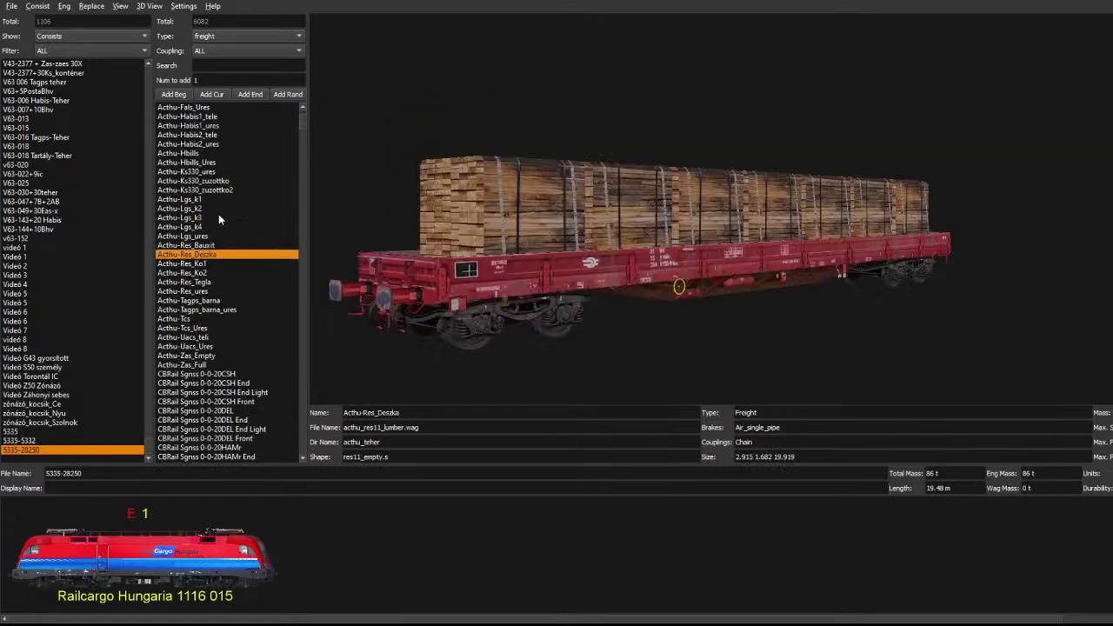
left_click(219, 218)
left_click(213, 311)
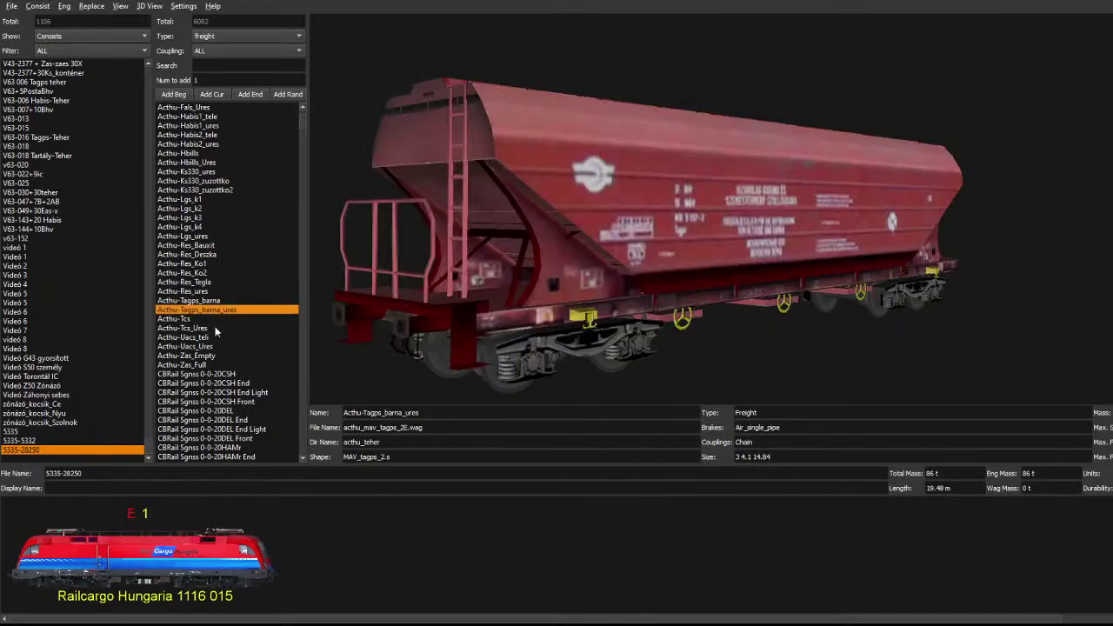
left_click(213, 328)
left_click(211, 346)
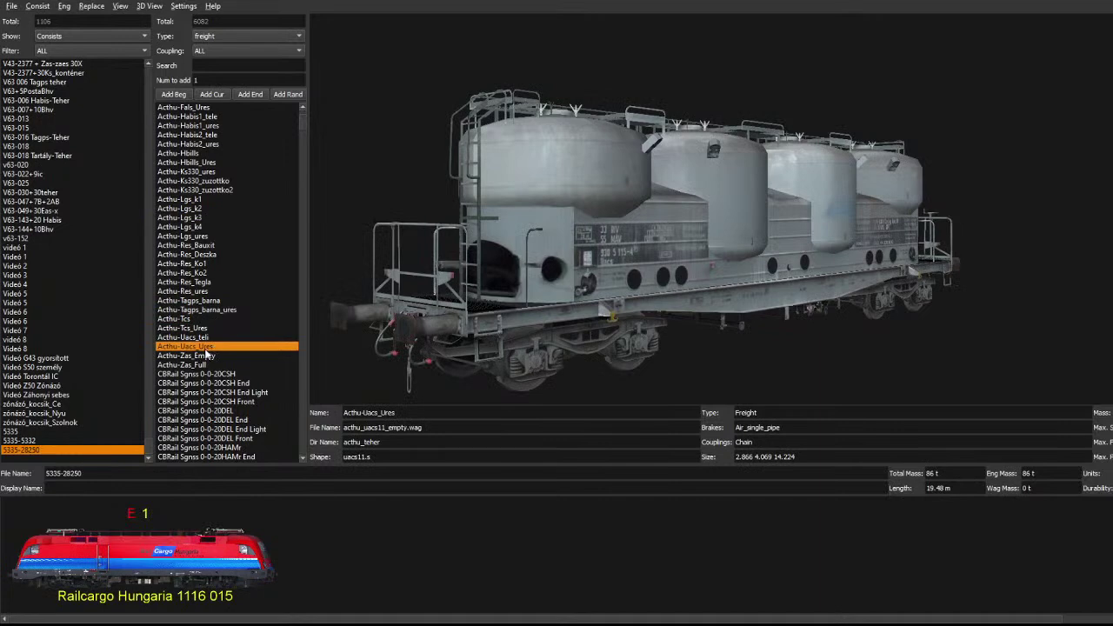
left_click(209, 356)
Add ten Acthu-Zas_Full tank wagons behind the locomotive, deleting the surplus eleventh one from the end.
left_click(210, 366)
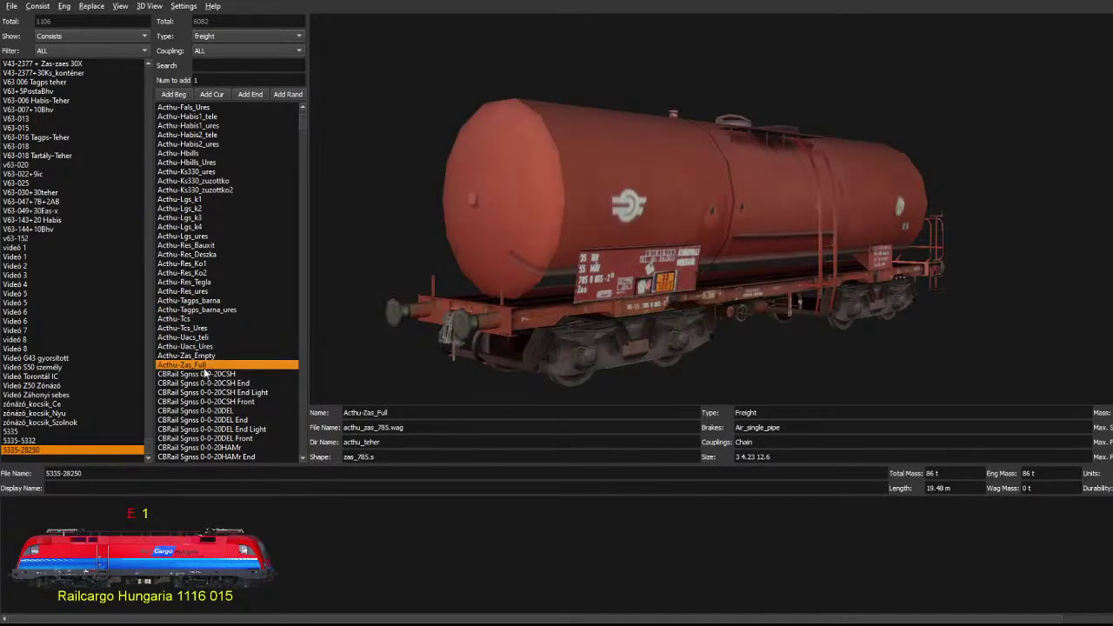
double_click(206, 368)
double_click(204, 368)
double_click(203, 368)
double_click(204, 368)
double_click(204, 368)
double_click(203, 368)
double_click(204, 367)
double_click(204, 367)
double_click(204, 367)
double_click(203, 367)
left_click(203, 373)
double_click(201, 365)
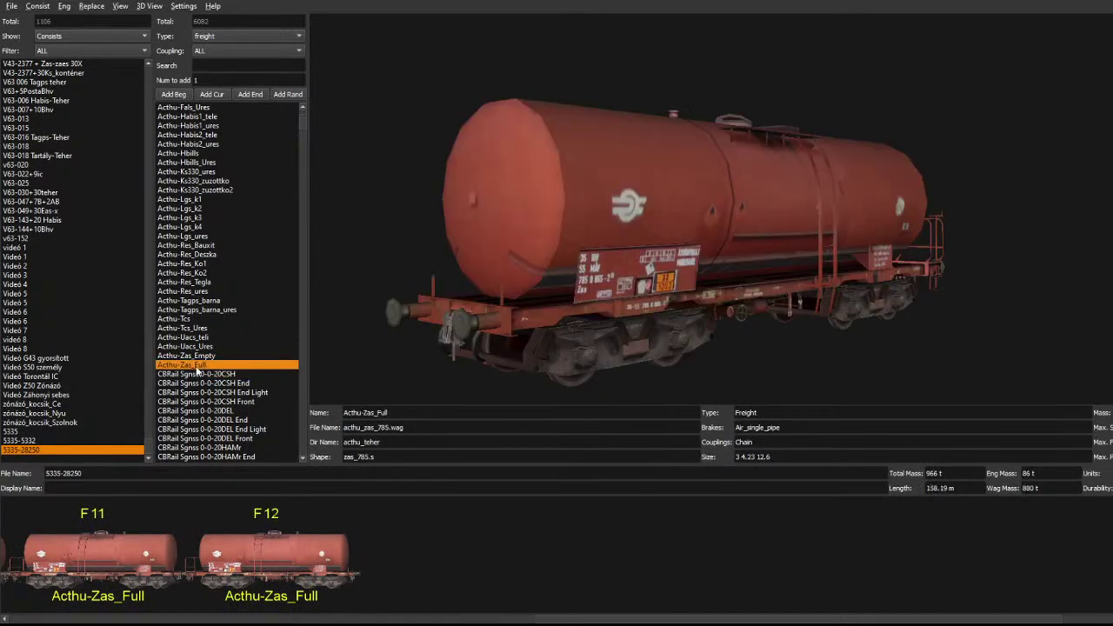
left_click(290, 558)
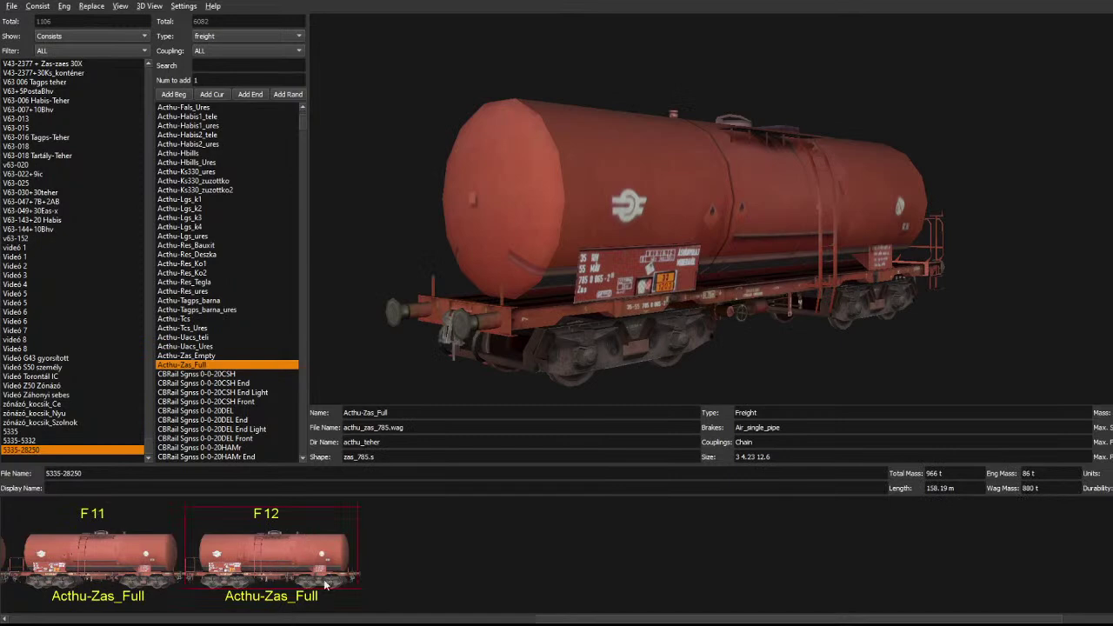
key("Delete")
Examine the Acthu-Habis1_tele, Acthu-Hbills, Acthu-Res_ures and Acthu-Tagps_barna freight wagons in the preview.
scroll(294, 407, "down", 6)
scroll(294, 407, "up", 11)
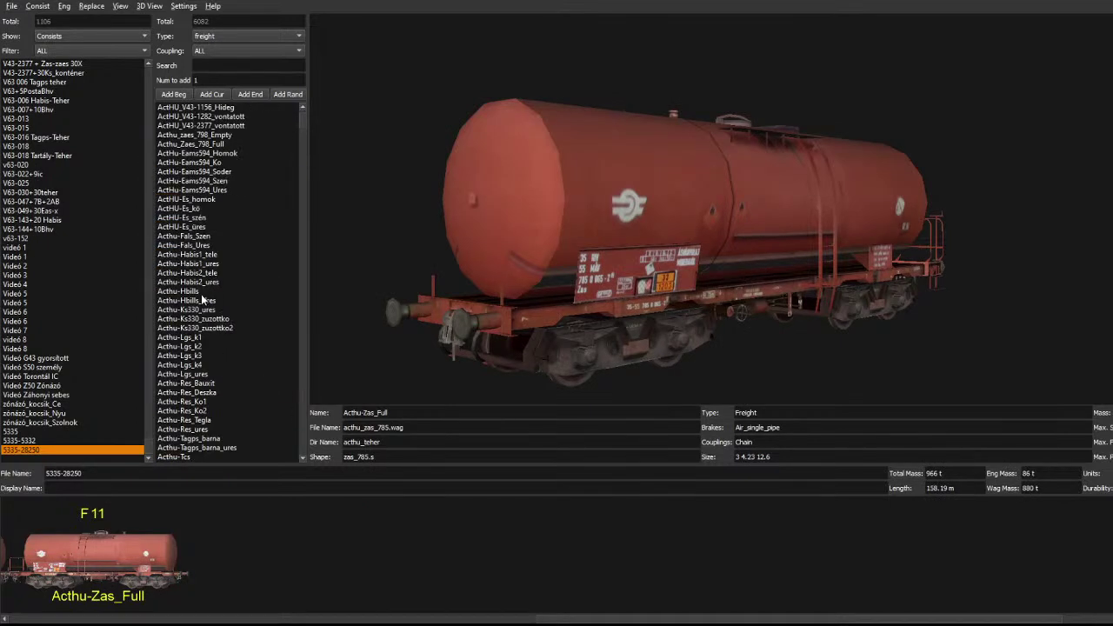
left_click(188, 254)
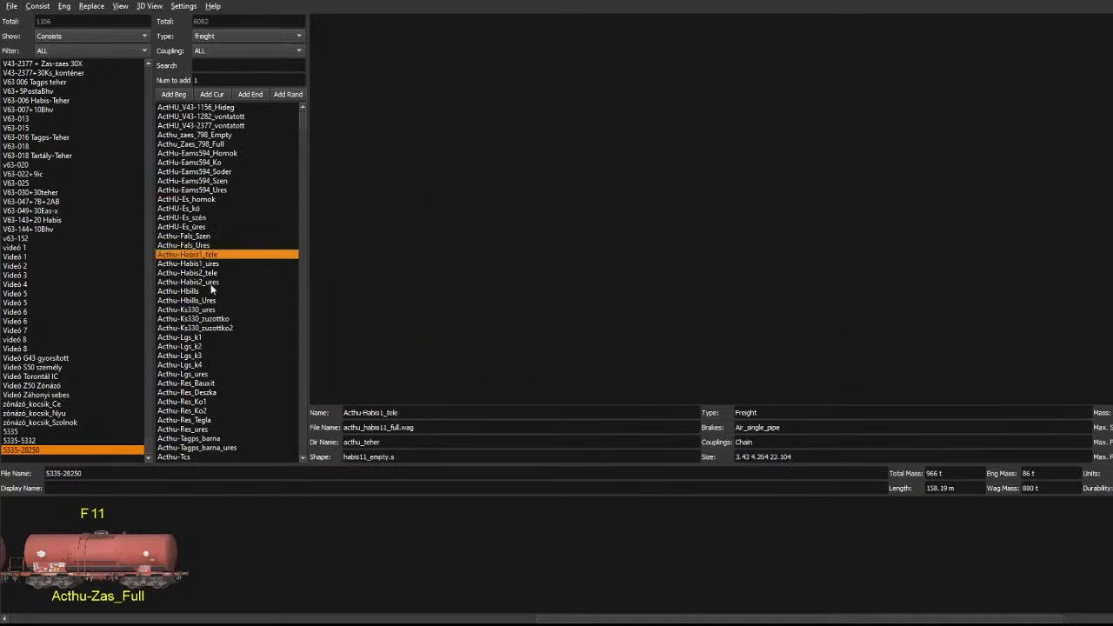
left_click(205, 292)
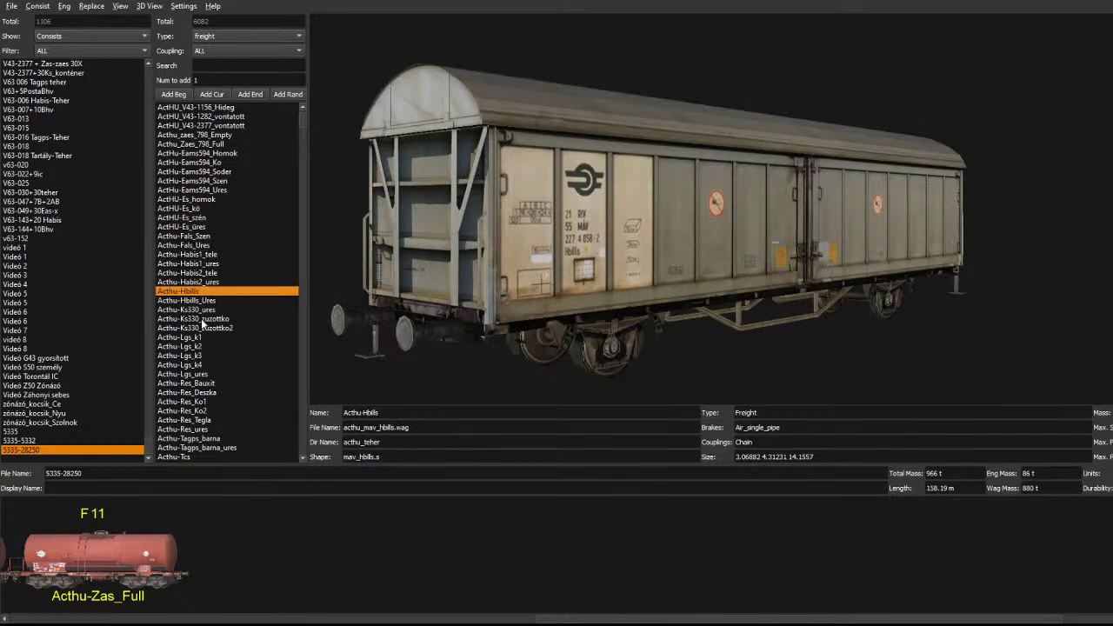
left_click(206, 375)
left_click(207, 429)
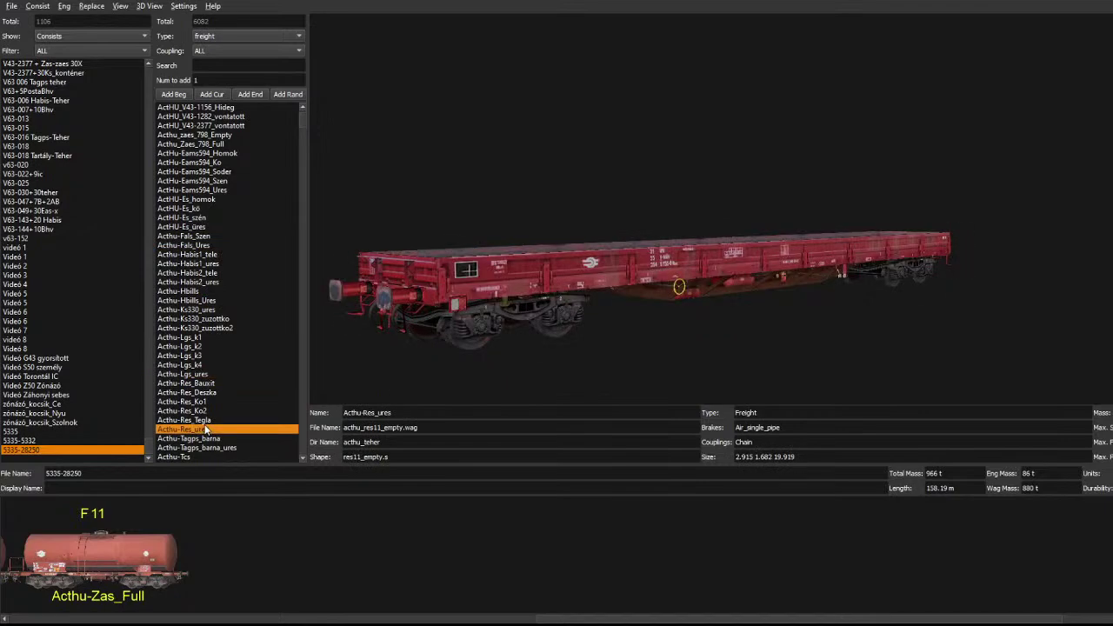
left_click(205, 440)
scroll(218, 393, "up", 5)
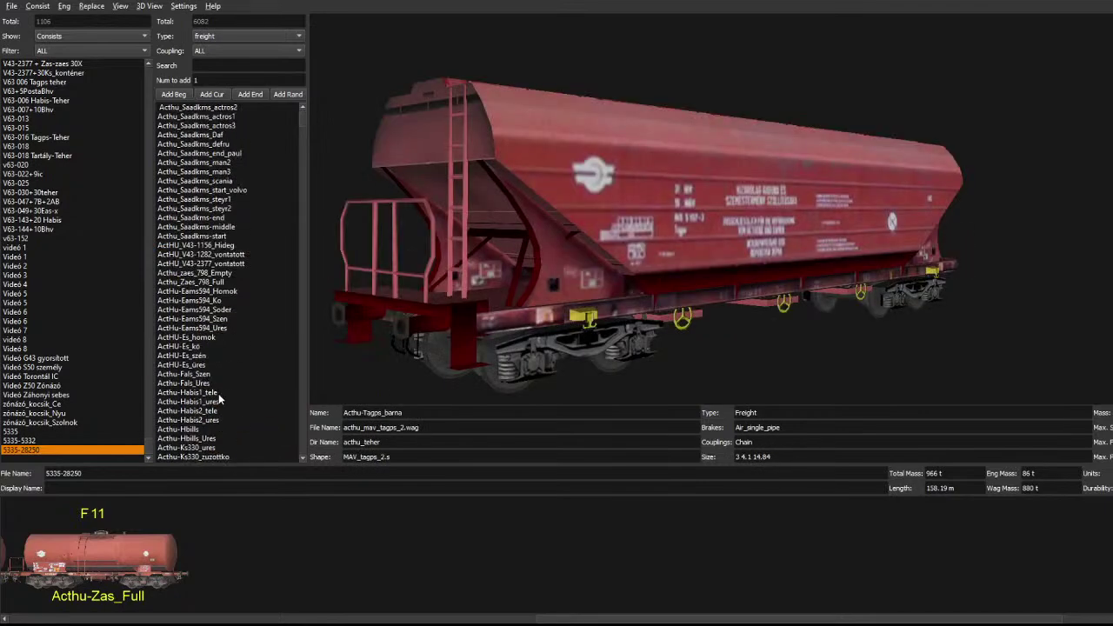
Add ten Acthu_Zaes_798_Full tank wagons to the end of consist 5335-28250.
left_click(228, 282)
left_click(207, 272)
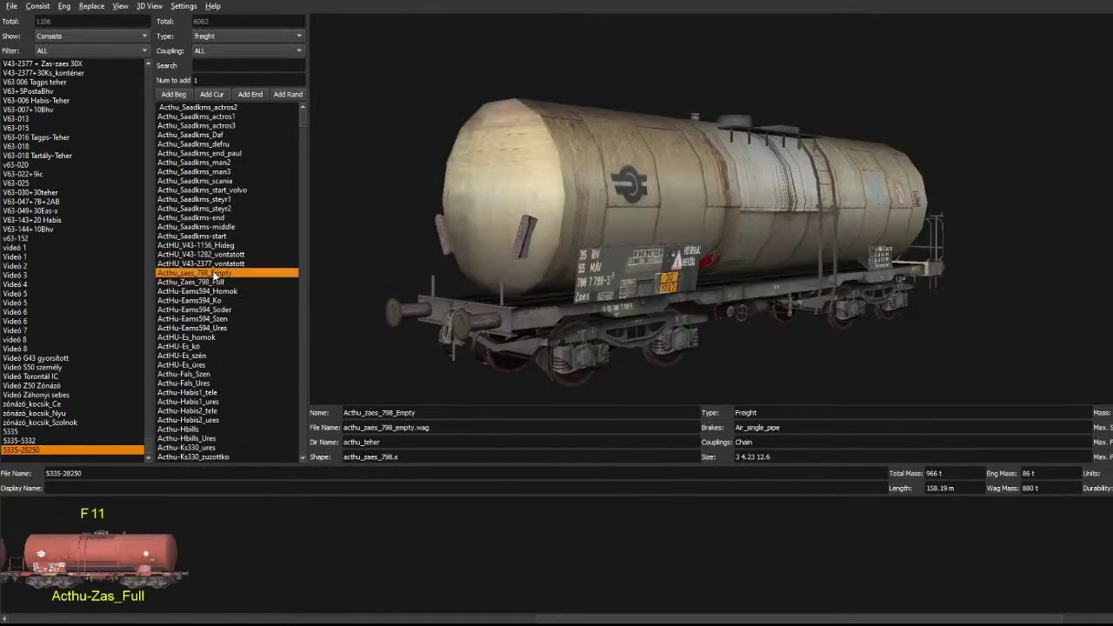
left_click(207, 282)
double_click(207, 283)
double_click(207, 283)
double_click(207, 282)
double_click(207, 282)
double_click(207, 282)
double_click(207, 283)
double_click(207, 282)
double_click(207, 282)
double_click(207, 283)
double_click(207, 283)
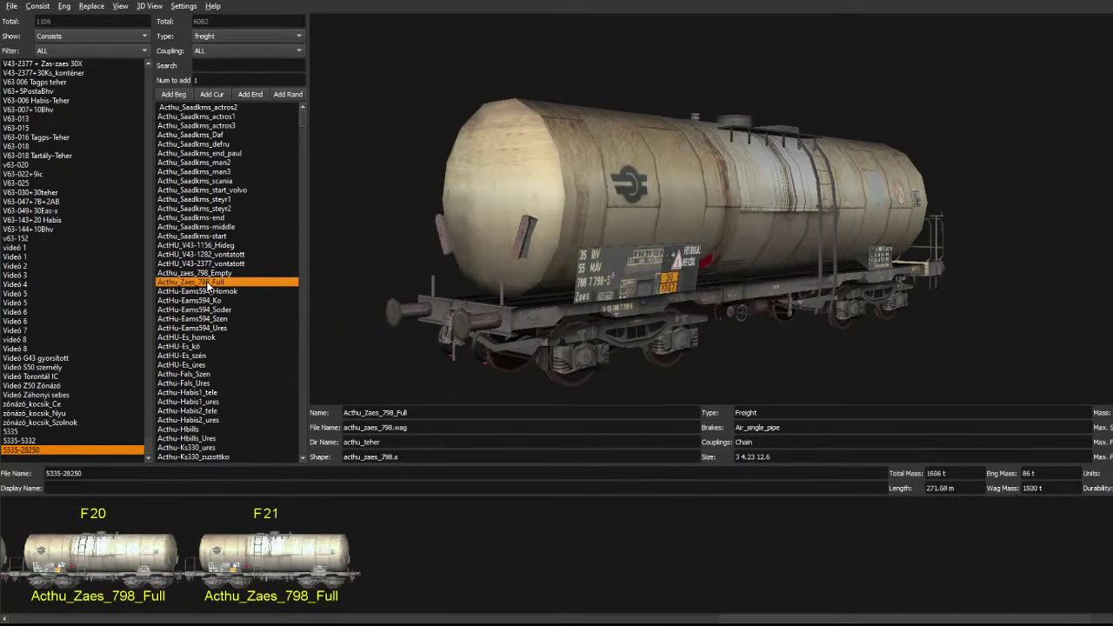
Examine the Acthu-Eams594_Soder, Acthu-Ks330, Acthu-Hbills_Ures and Acthu-Uacs_teli freight wagons in the preview.
left_click(223, 310)
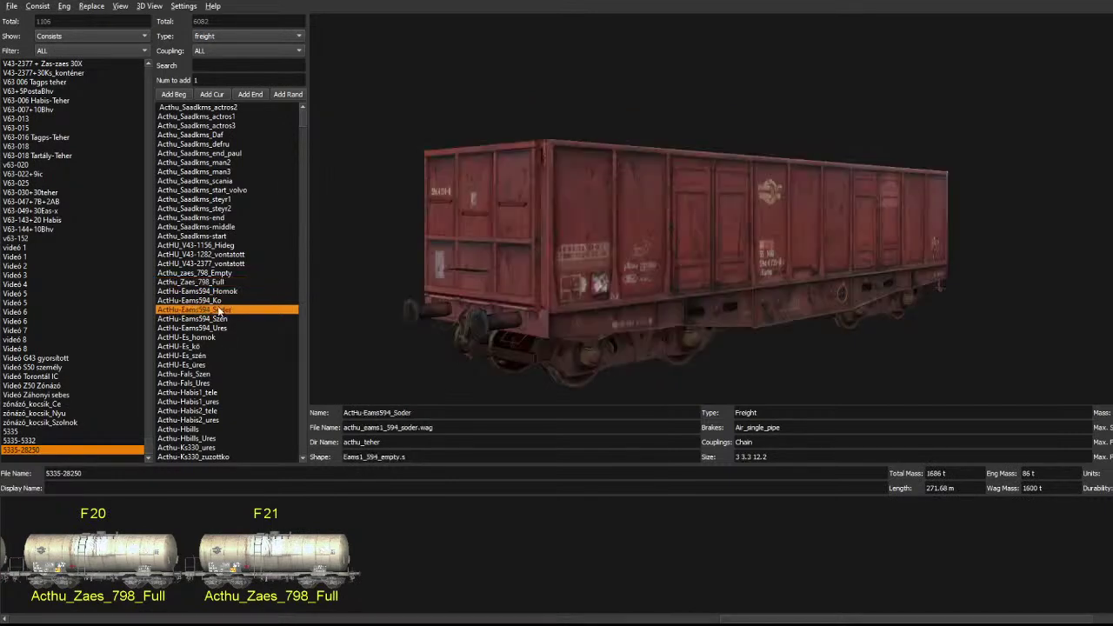
scroll(213, 362, "down", 5)
left_click(213, 361)
left_click(241, 332)
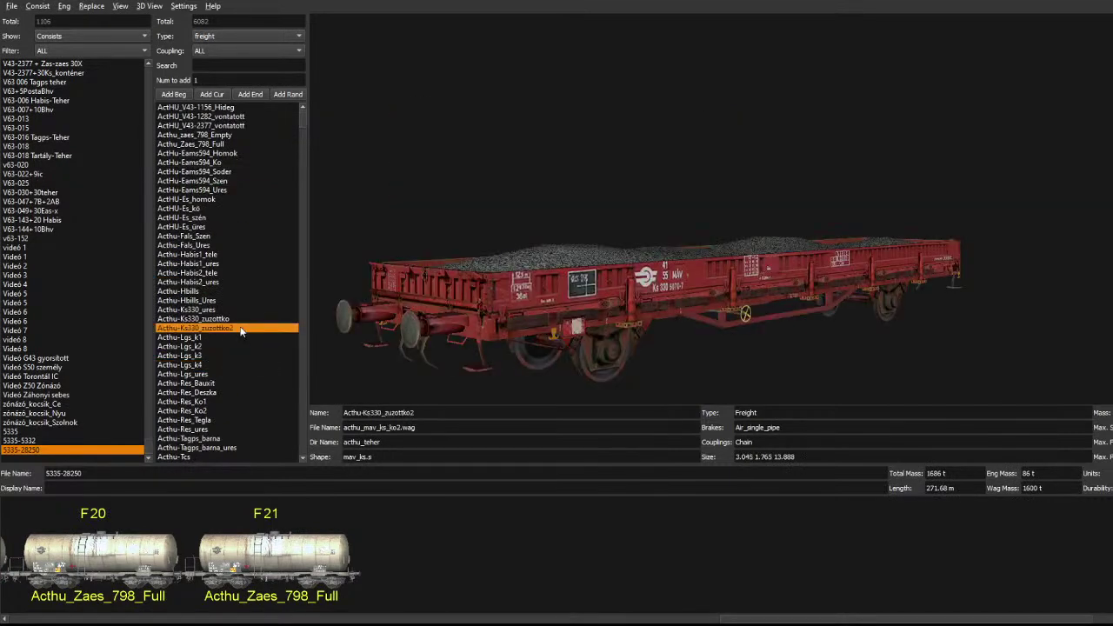
left_click(219, 303)
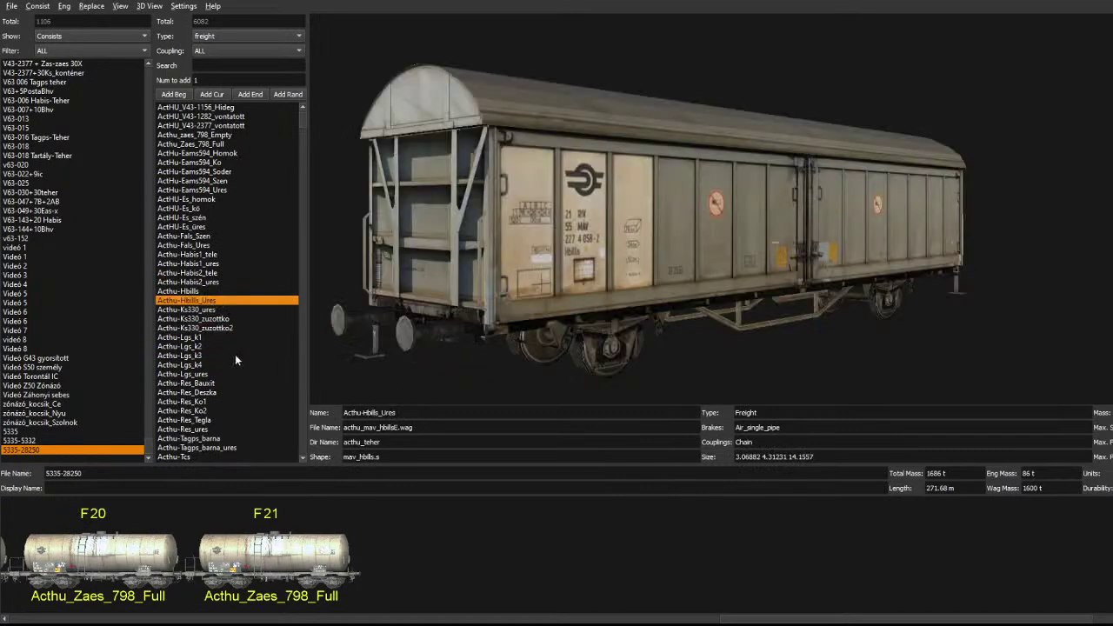
left_click(222, 319)
scroll(222, 329, "down", 5)
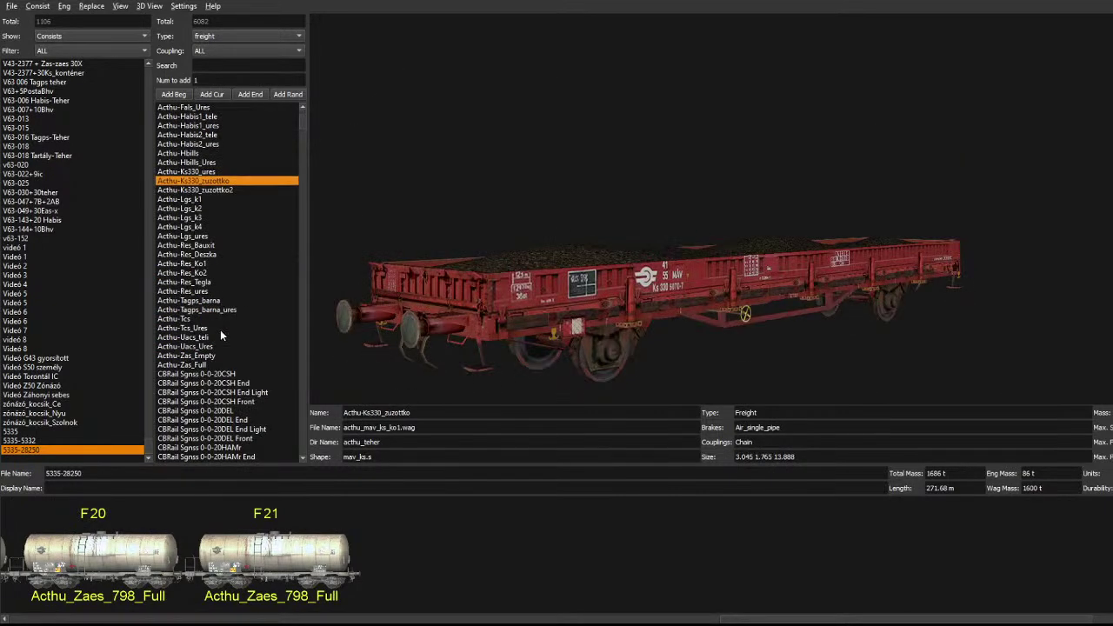
left_click(220, 330)
left_click(216, 337)
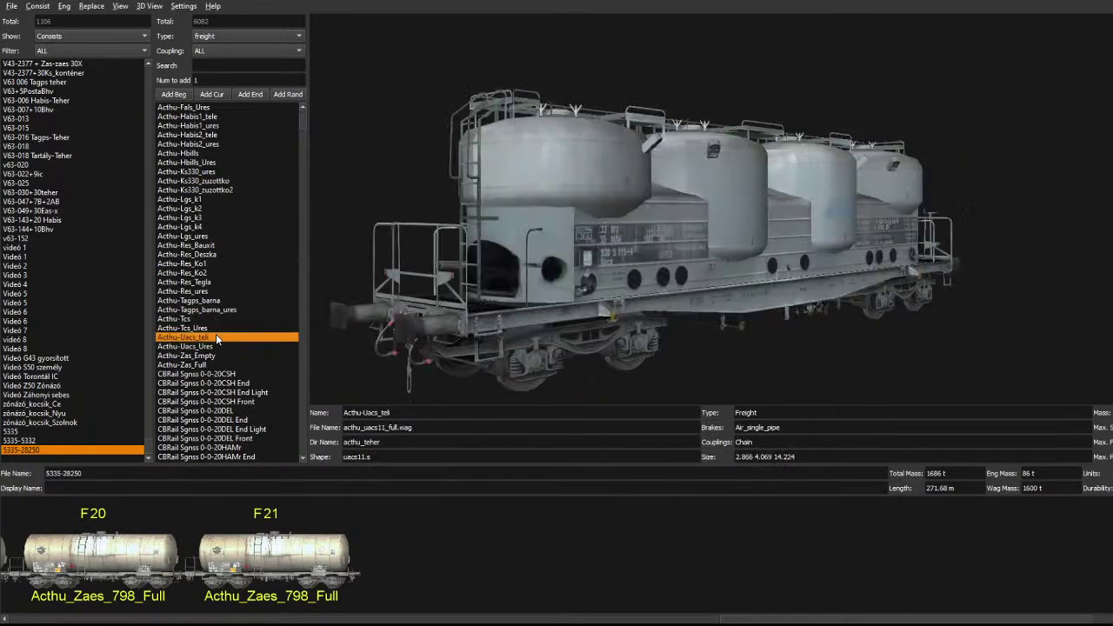
left_click(216, 365)
Add five Acthu-Zas_Empty tank wagons to the end of consist 5335-28250 and return to its locomotive.
double_click(206, 357)
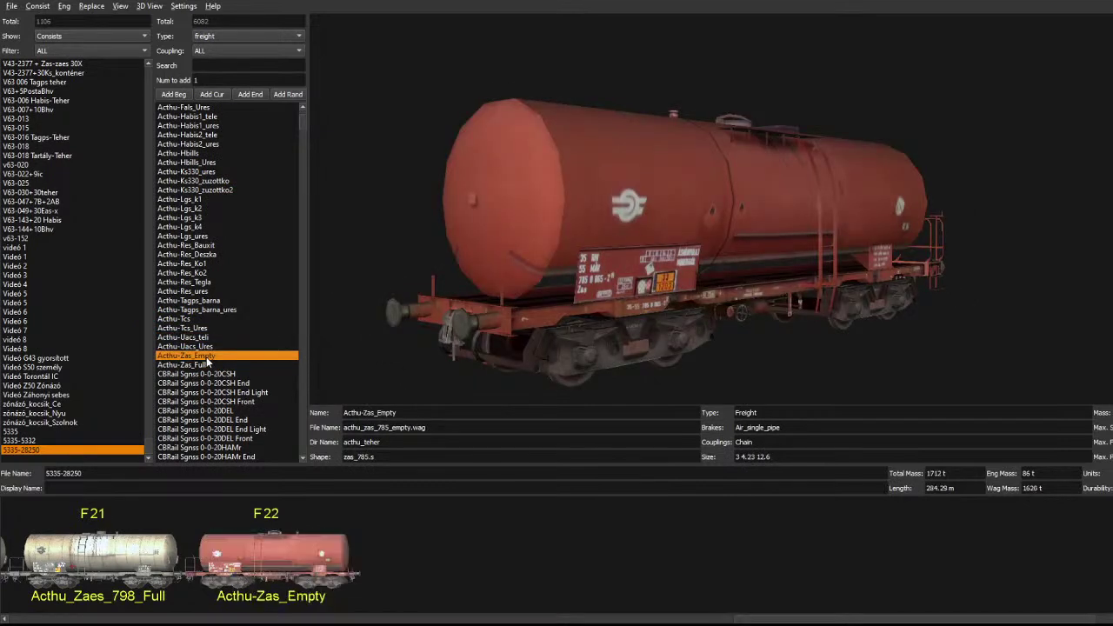
double_click(206, 357)
double_click(207, 357)
double_click(206, 356)
double_click(206, 356)
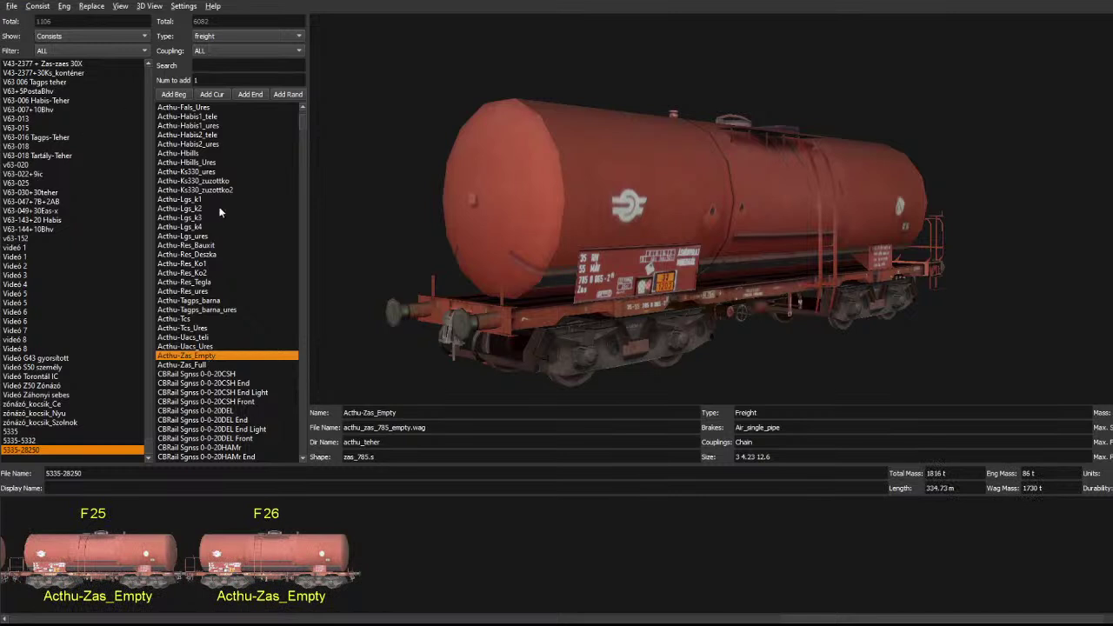
left_click_drag(793, 620, 18, 619)
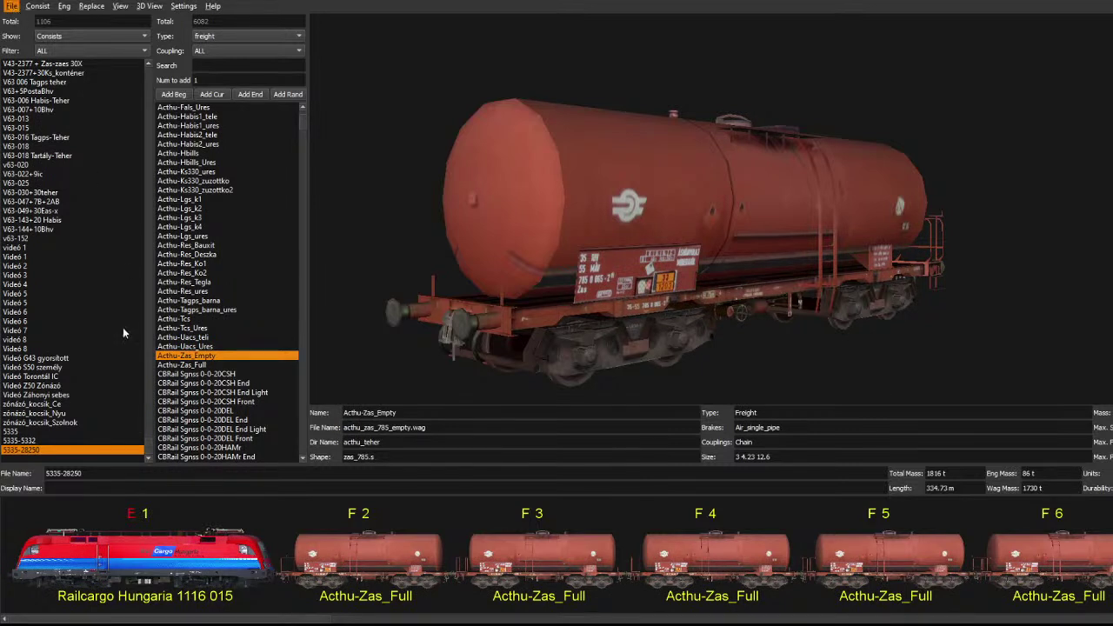
Create a new consist with the file name 5335-5344.
key("ctrl+n")
left_click(100, 475)
type("5335")
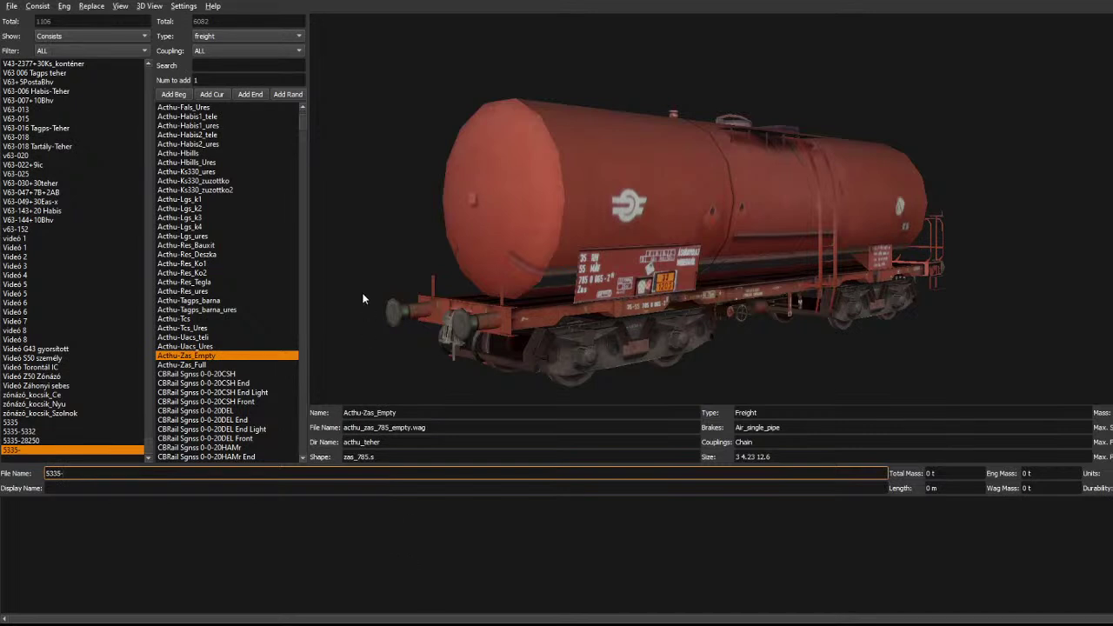
type("5344")
Search all vehicle types for 480 and add the H-START_UJ 480 024-3 locomotive to consist 5335-5344.
left_click(208, 37)
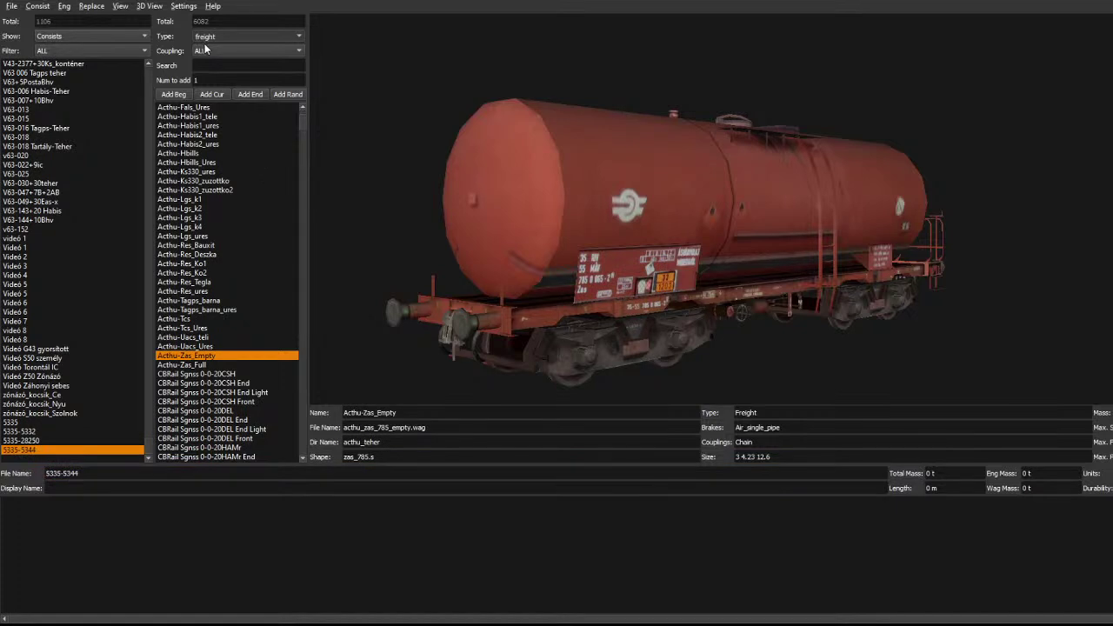
left_click(205, 52)
left_click(200, 66)
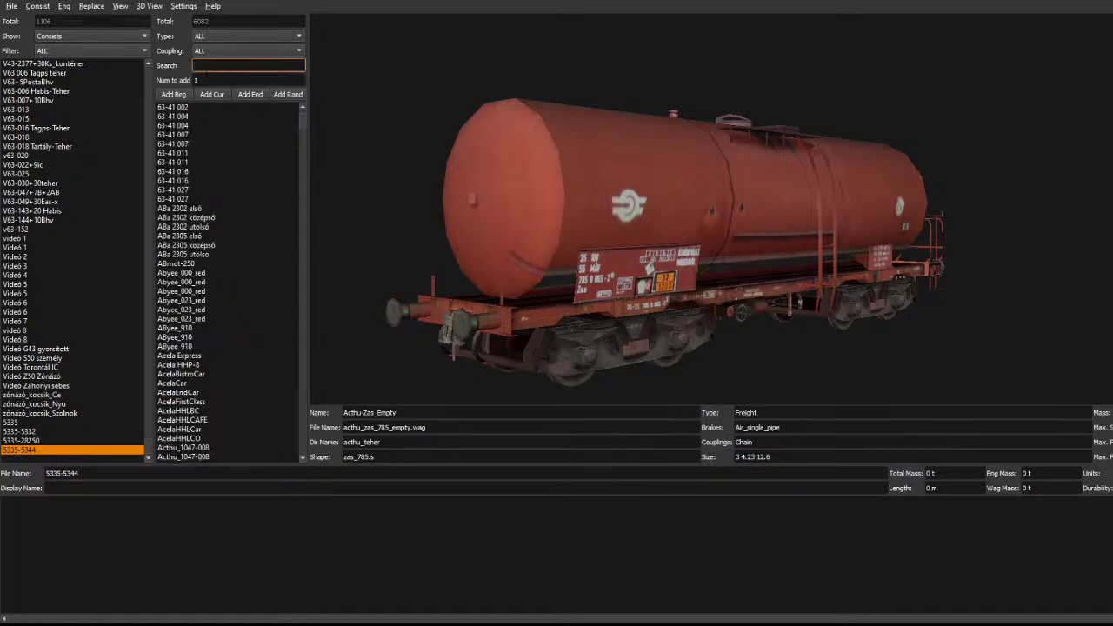
type("480")
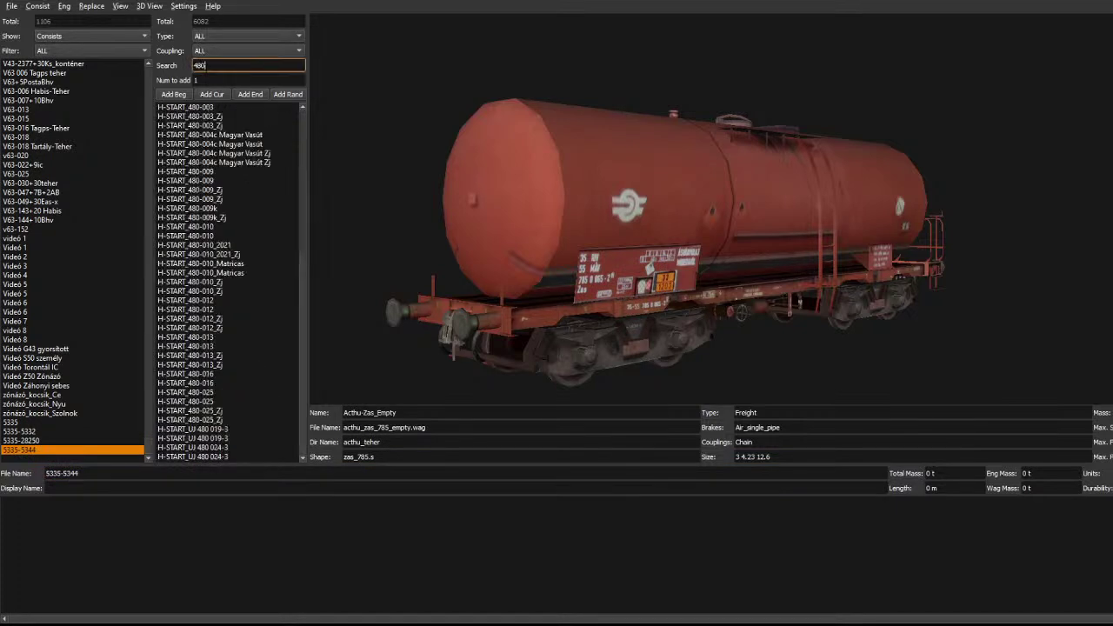
left_click(234, 327)
left_click(196, 364)
left_click(205, 375)
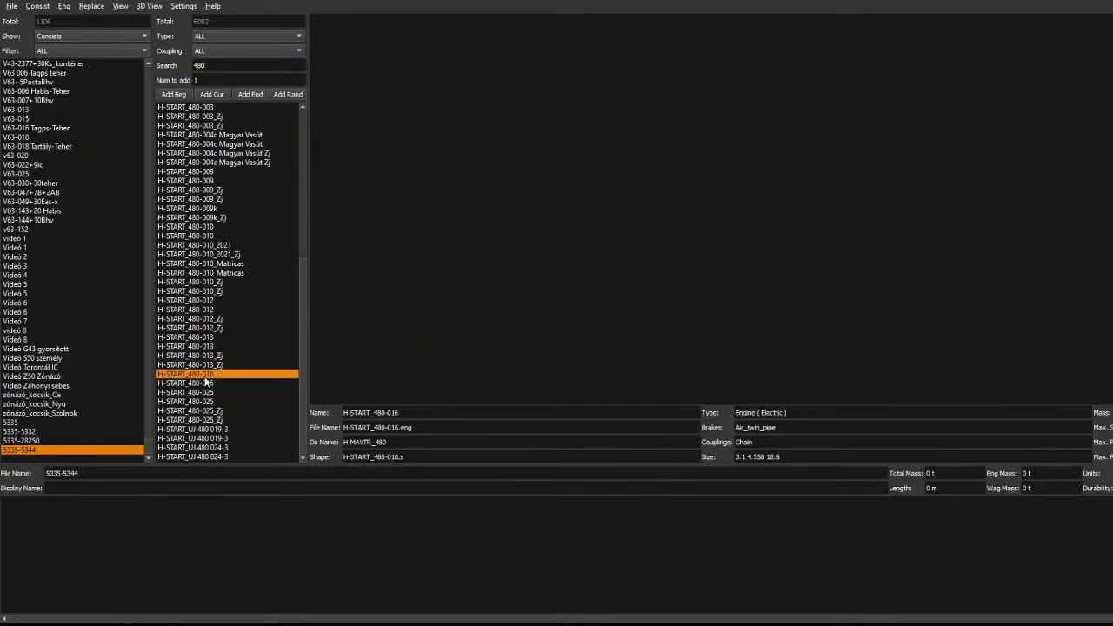
left_click(222, 448)
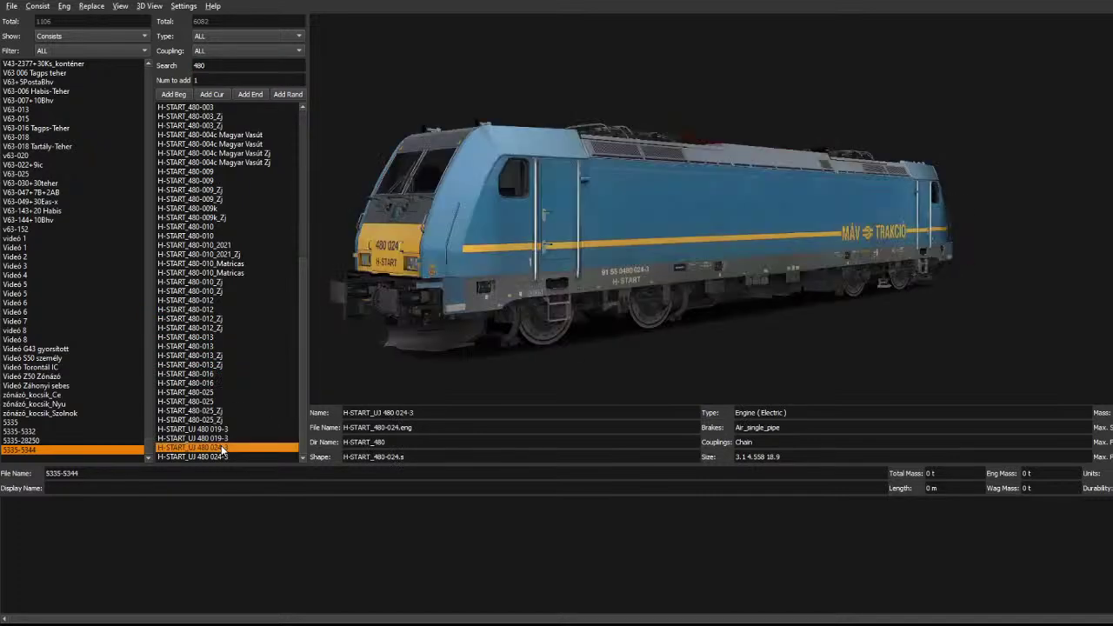
double_click(223, 448)
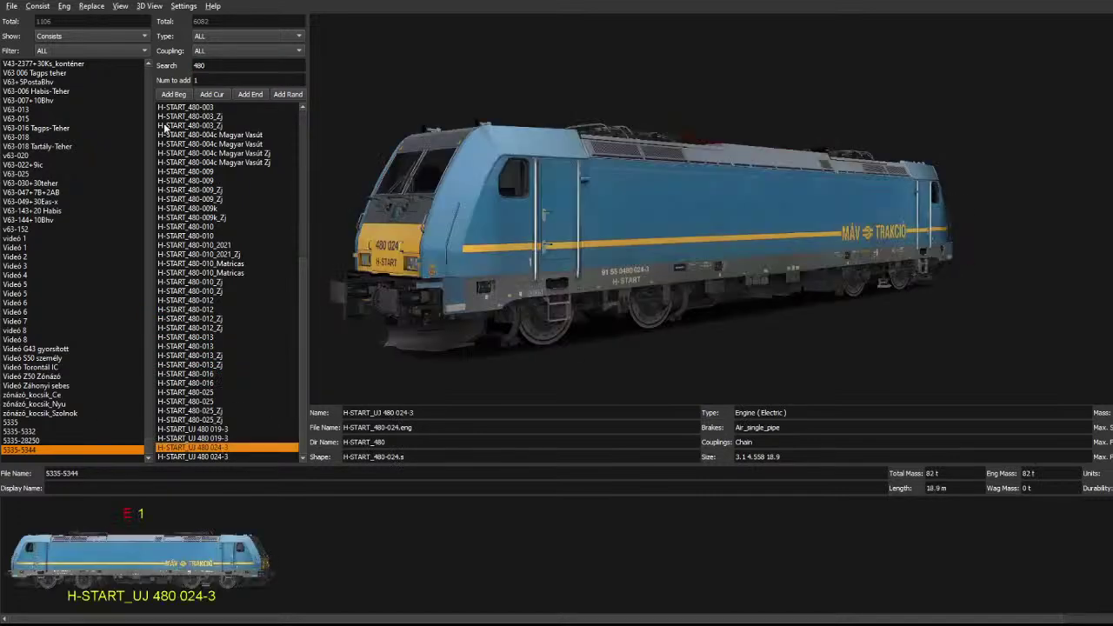
Search for bhv and add the H-Start_20-07_828_Bhv carriage behind the locomotive.
left_click(208, 66)
left_click_drag(209, 66, 177, 66)
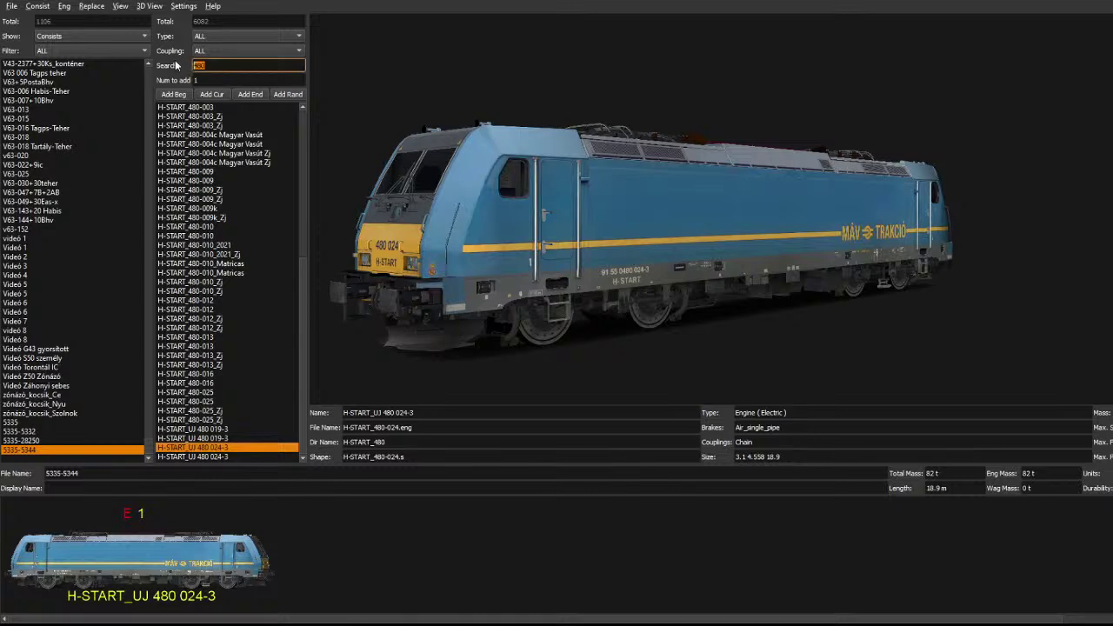
type("bhv")
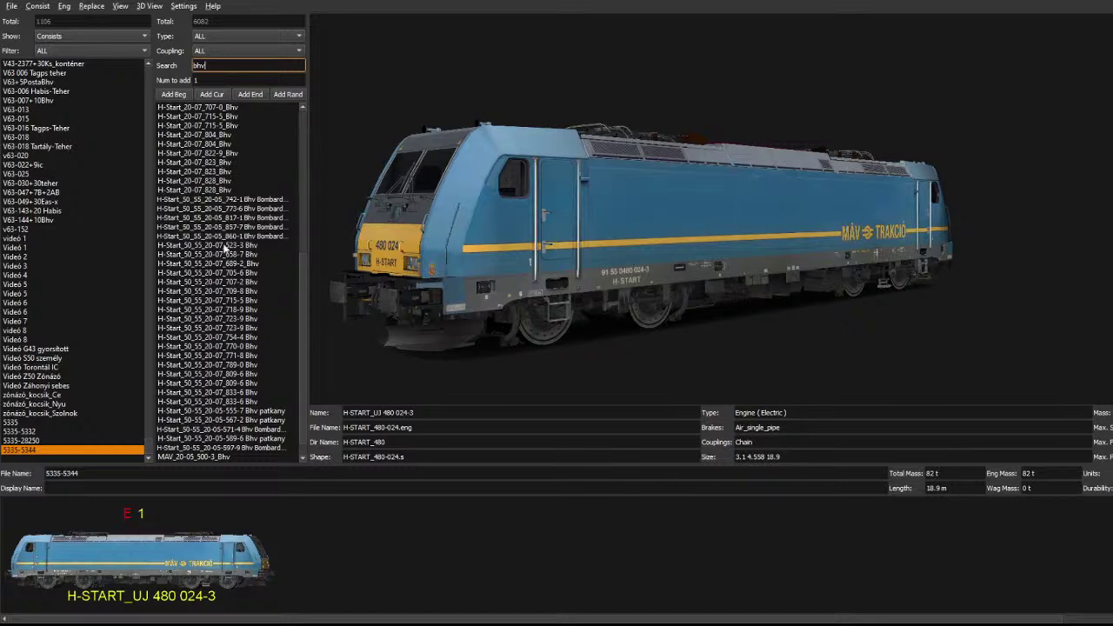
left_click(228, 237)
left_click(230, 246)
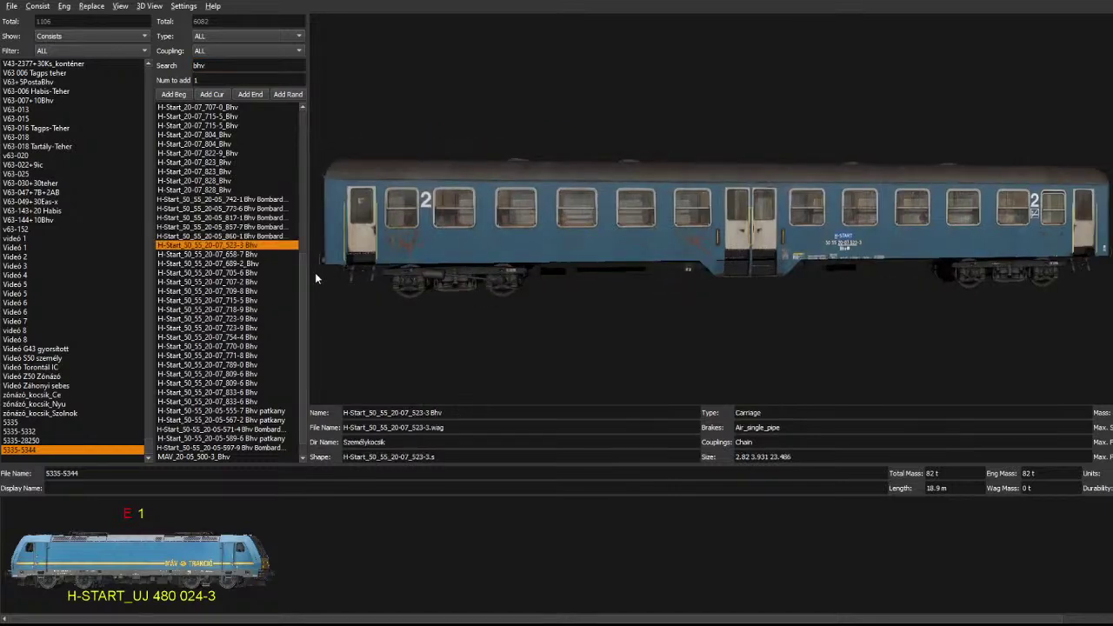
left_click(236, 180)
double_click(236, 185)
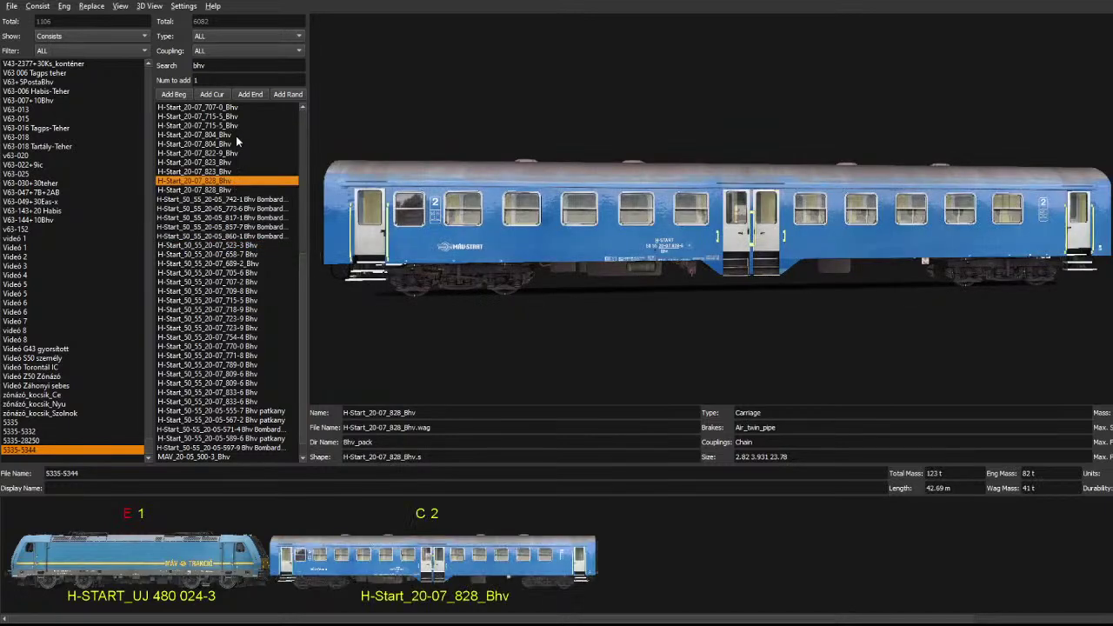
Add the H-Start_20-07_804_Bhv and H-Start_20-07_686_Bhv carriages to the end of consist 5335-5344.
left_click(234, 135)
double_click(220, 135)
scroll(220, 135, "up", 3)
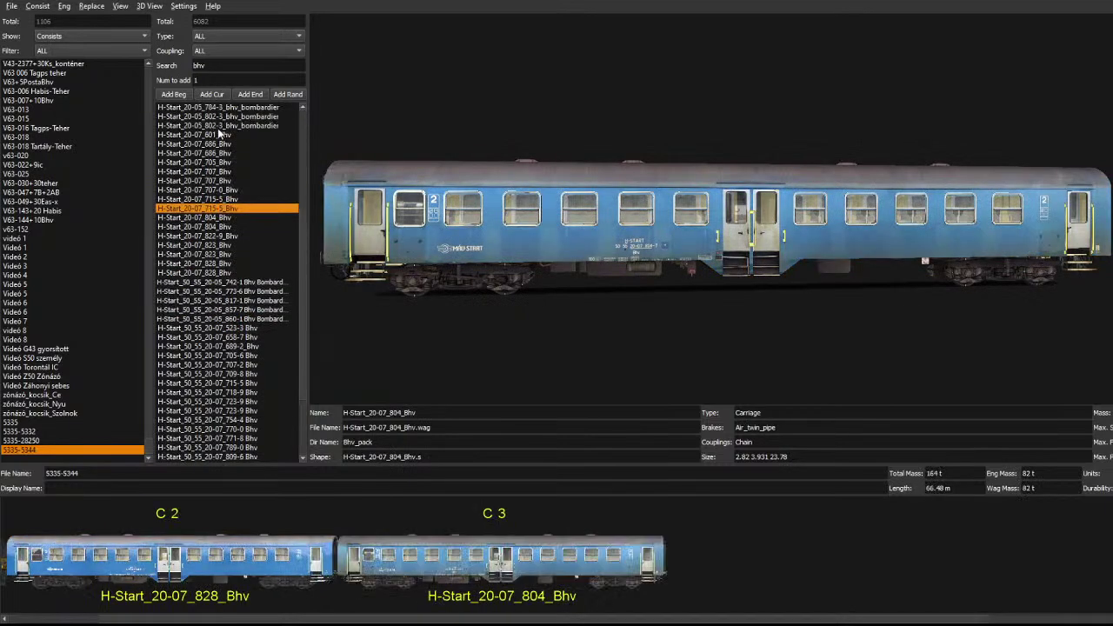
left_click(217, 125)
left_click(216, 135)
left_click(213, 144)
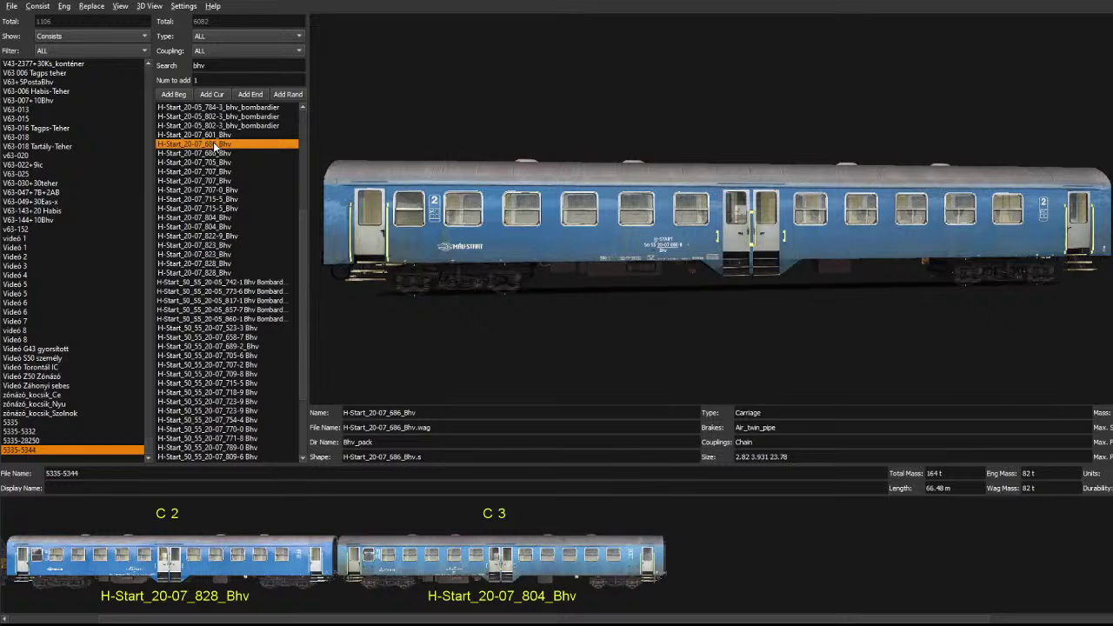
double_click(214, 144)
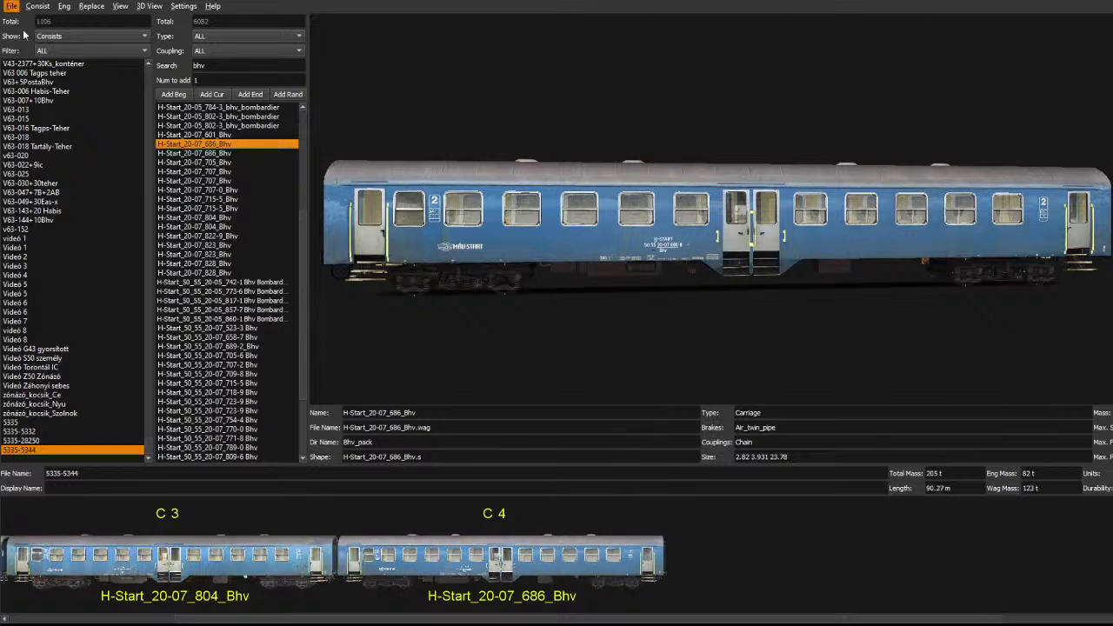
left_click_drag(808, 621, 487, 621)
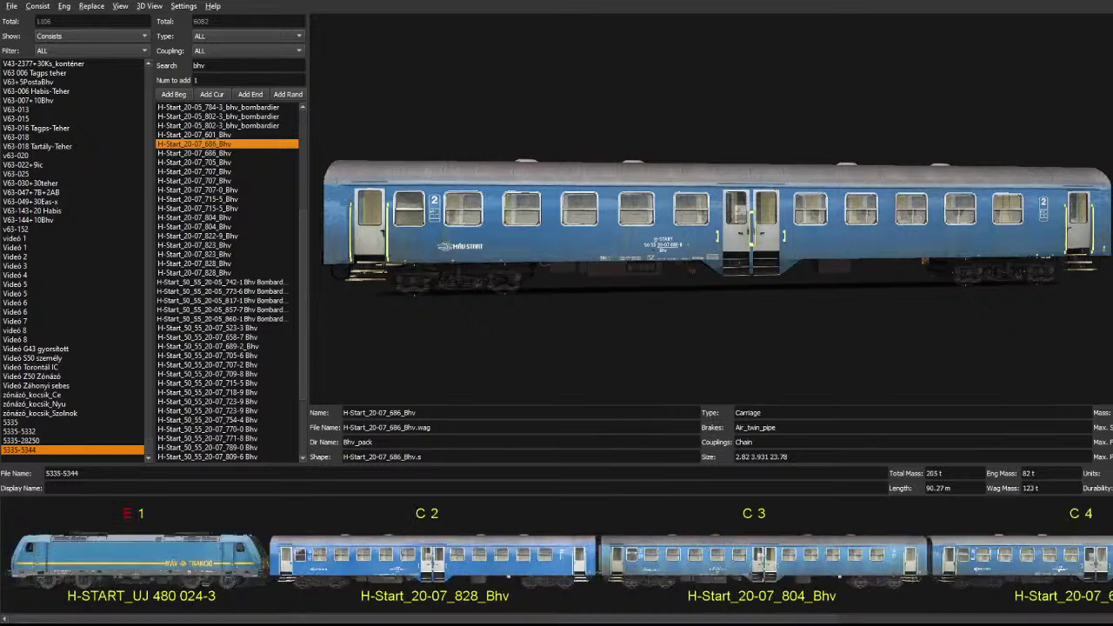
Delete the H-Start_20-07_705_Bhv and H-Start_20-07_686_Bhv carriages from consist 5335.
left_click(37, 424)
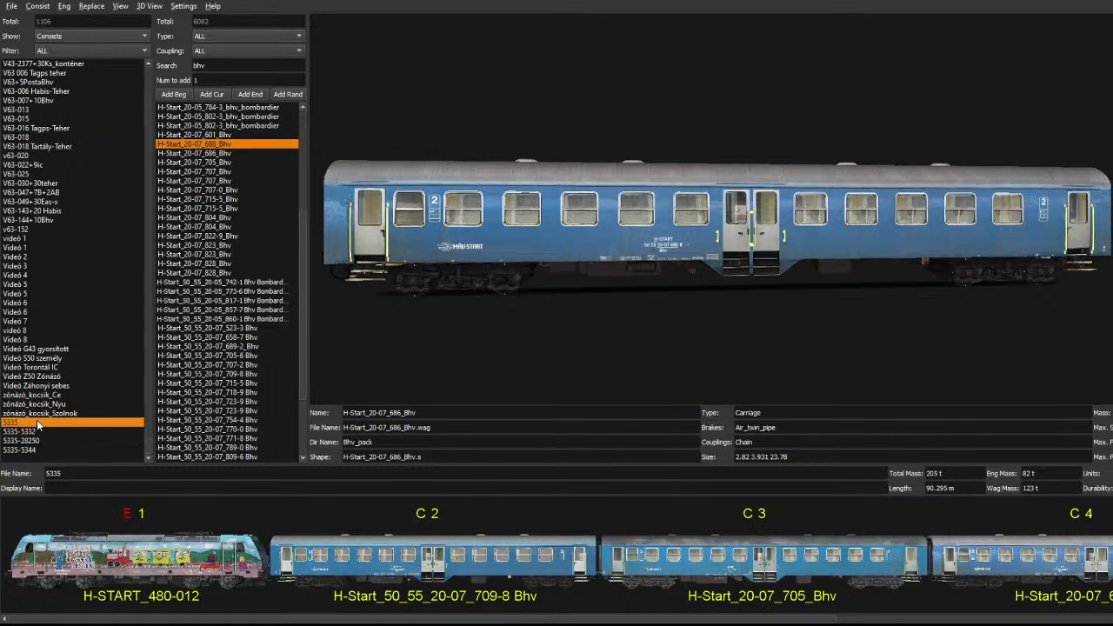
left_click(713, 567)
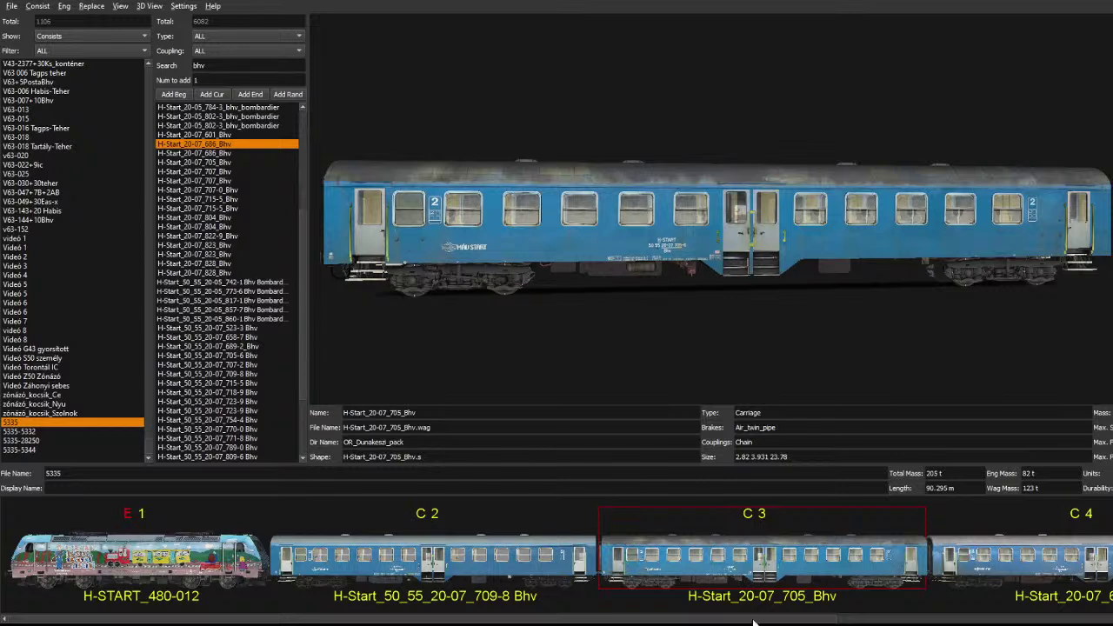
left_click(713, 571)
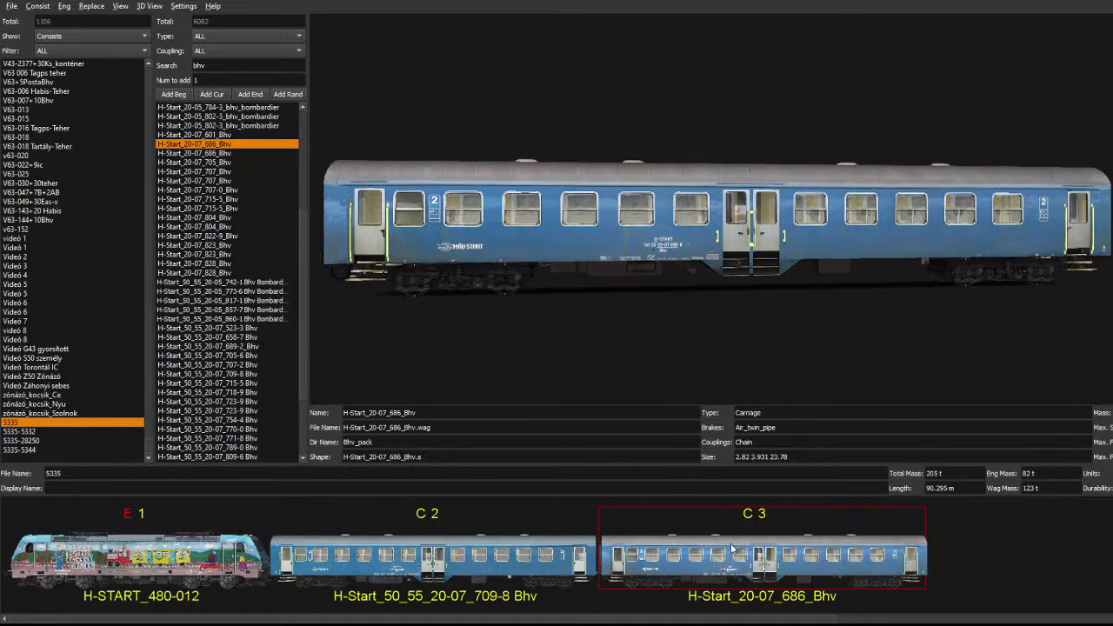
key("Delete")
Search for bo and examine the Bo and Bhv Bombardier carriages in the preview.
double_click(193, 65)
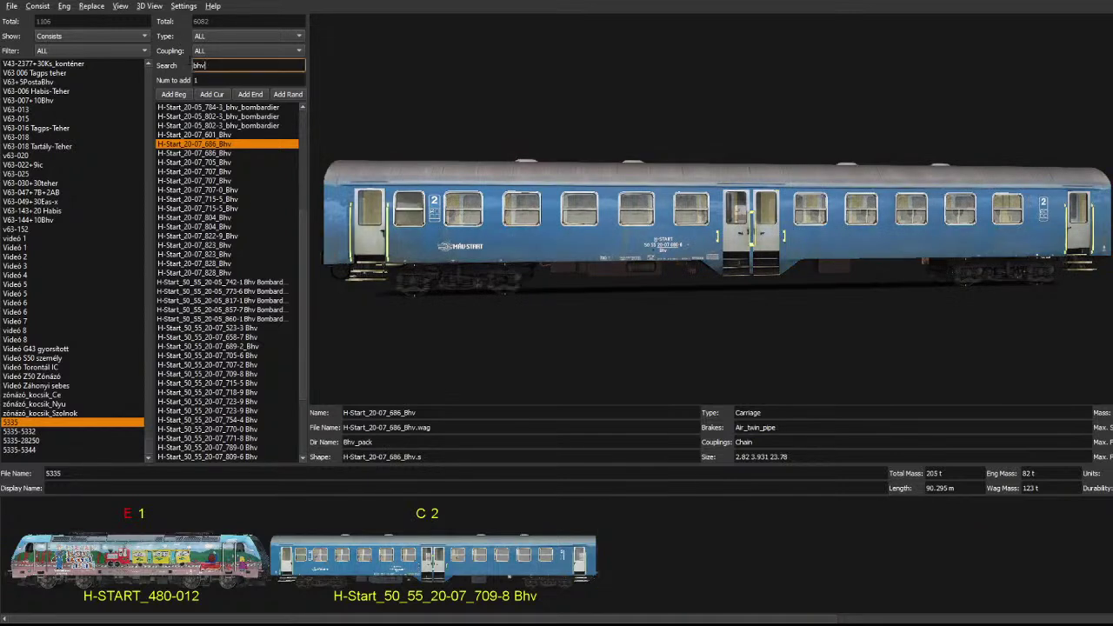
type("bo")
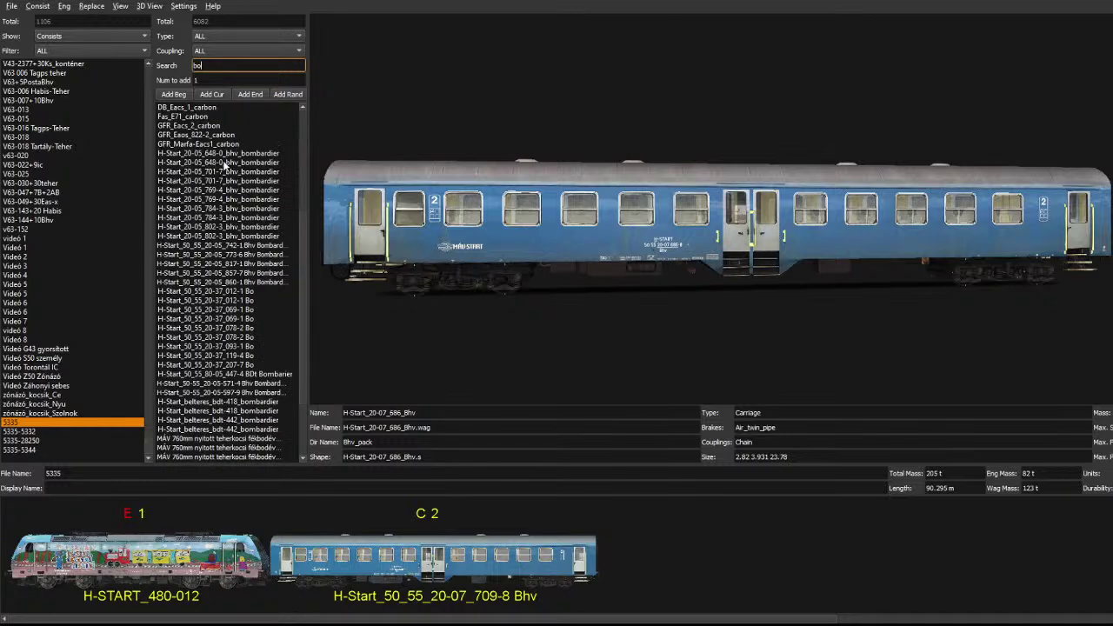
left_click(241, 338)
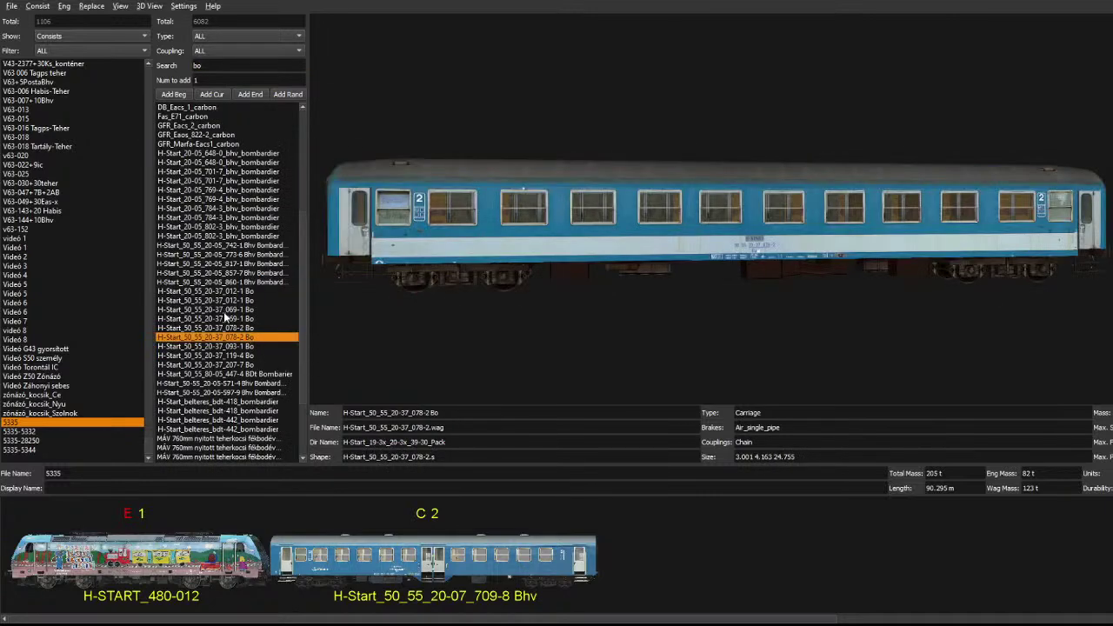
left_click(226, 313)
left_click(250, 384)
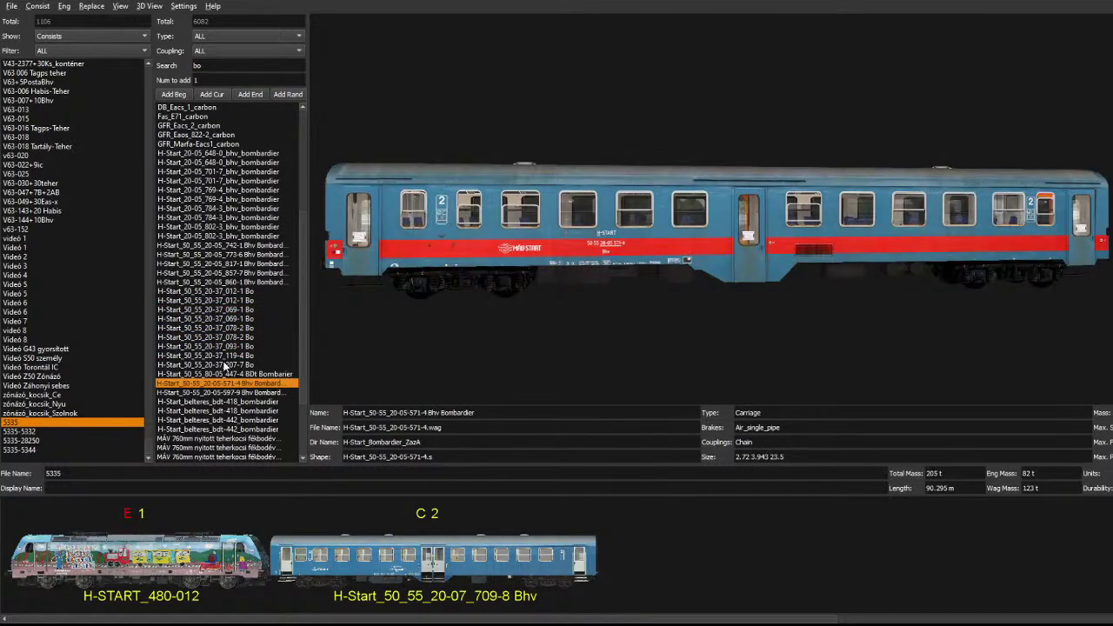
left_click(227, 365)
scroll(227, 366, "down", 3)
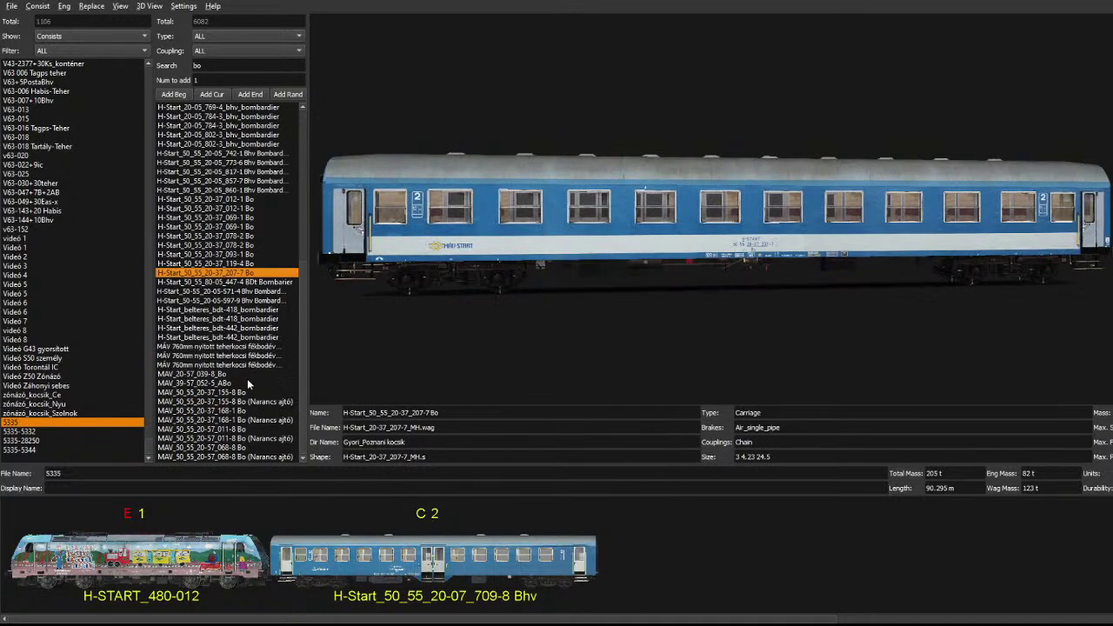
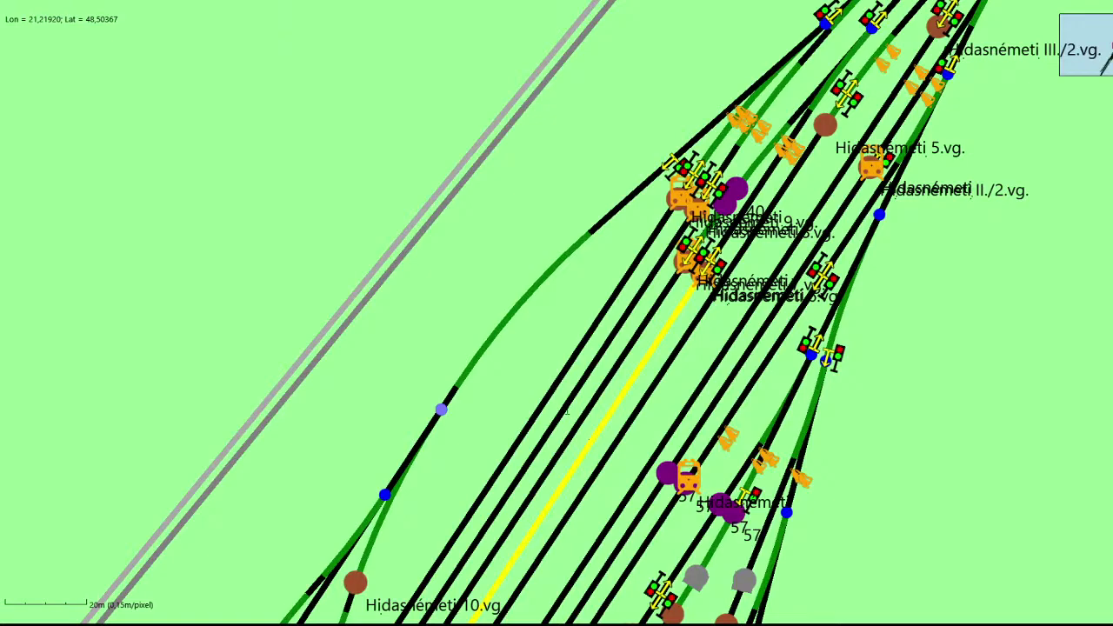
Follow the yellow path on the route map from Hidasnémeti down to the Miskolc-rendező and Miskolc-Tiszai area.
scroll(695, 226, "down", 10)
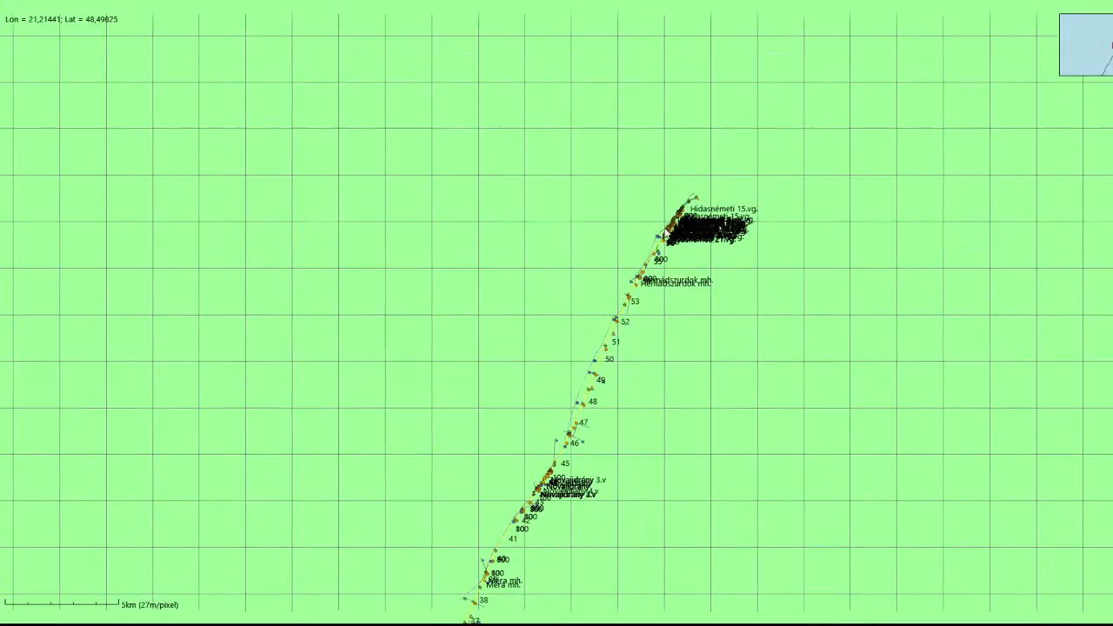
key("Down")
key("Left")
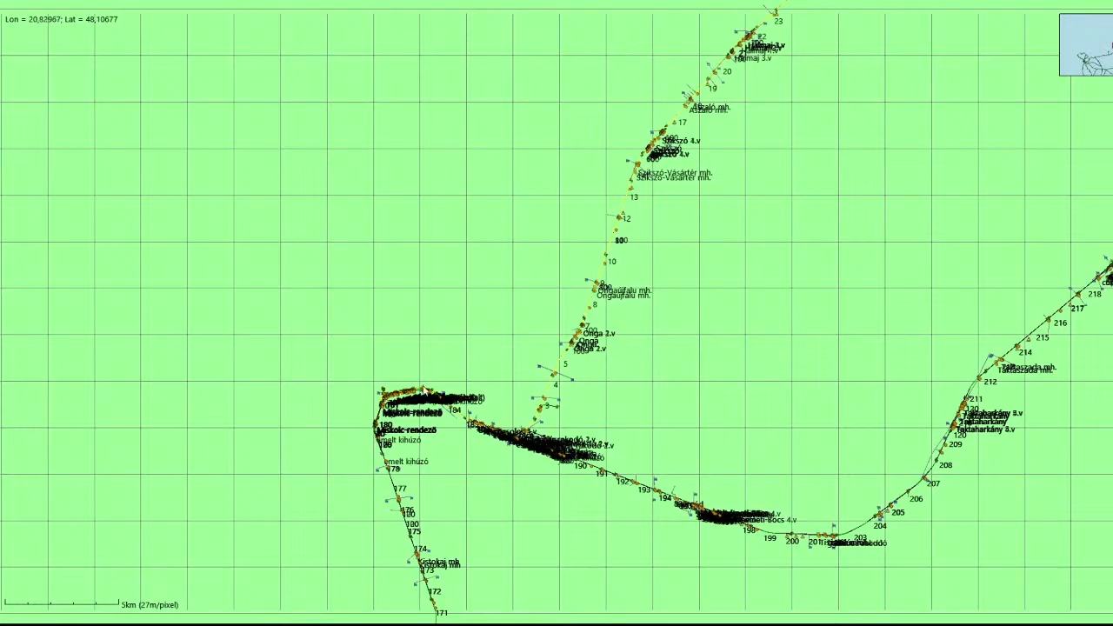
scroll(392, 400, "up", 8)
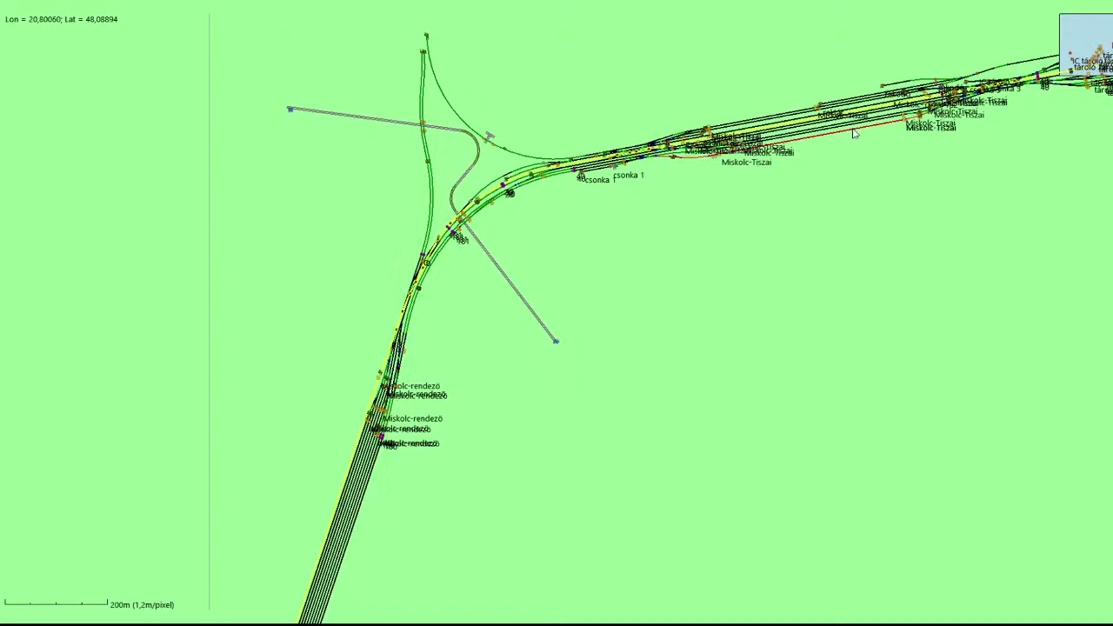
Create a new player path with Tehervonat 2 as both its path ID and its path name.
left_click_drag(774, 125, 620, 240)
scroll(620, 240, "up", 2)
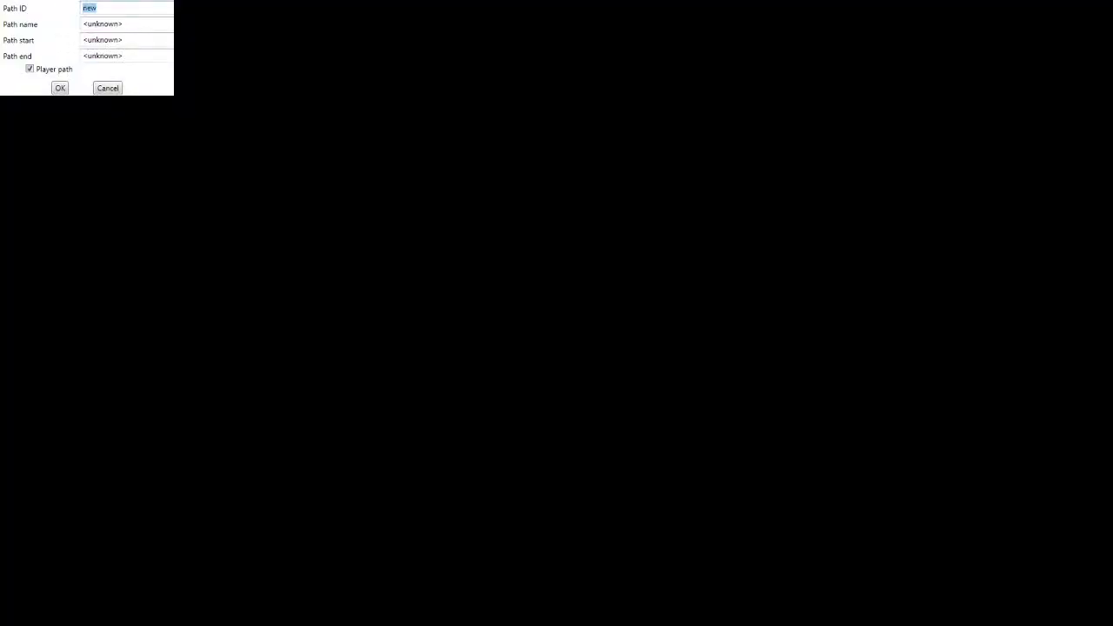
type("Tehervonat 2")
key("ctrl+a")
left_click_drag(97, 24, 123, 23)
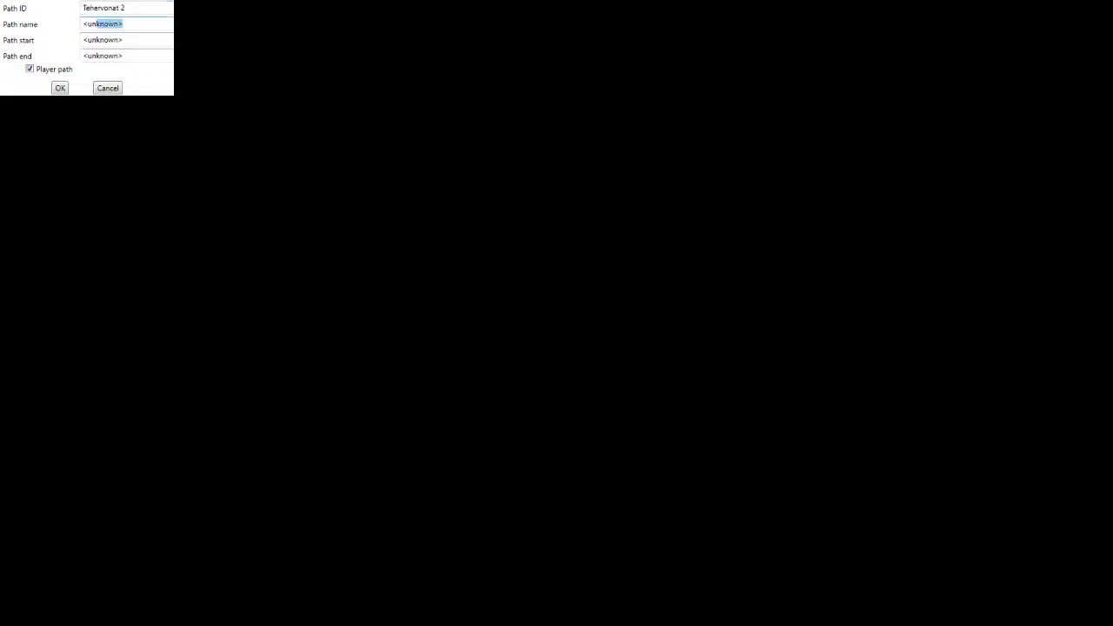
key("ctrl+a")
key("End")
left_click(130, 7)
key("ctrl+a")
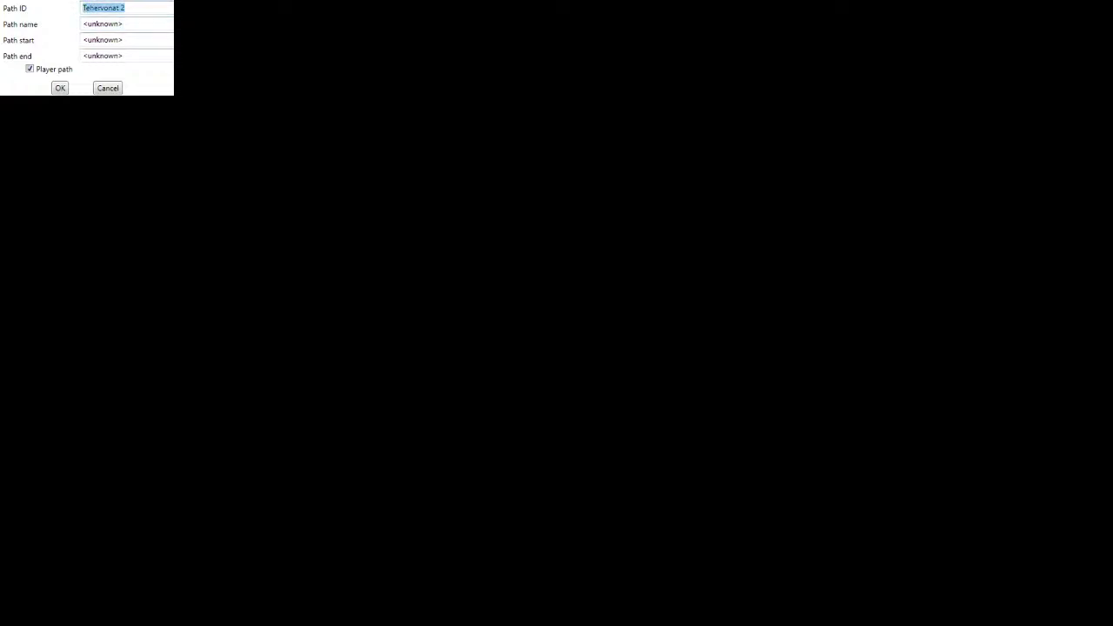
key("ctrl+c")
key("Tab")
key("ctrl+v")
key("Tab")
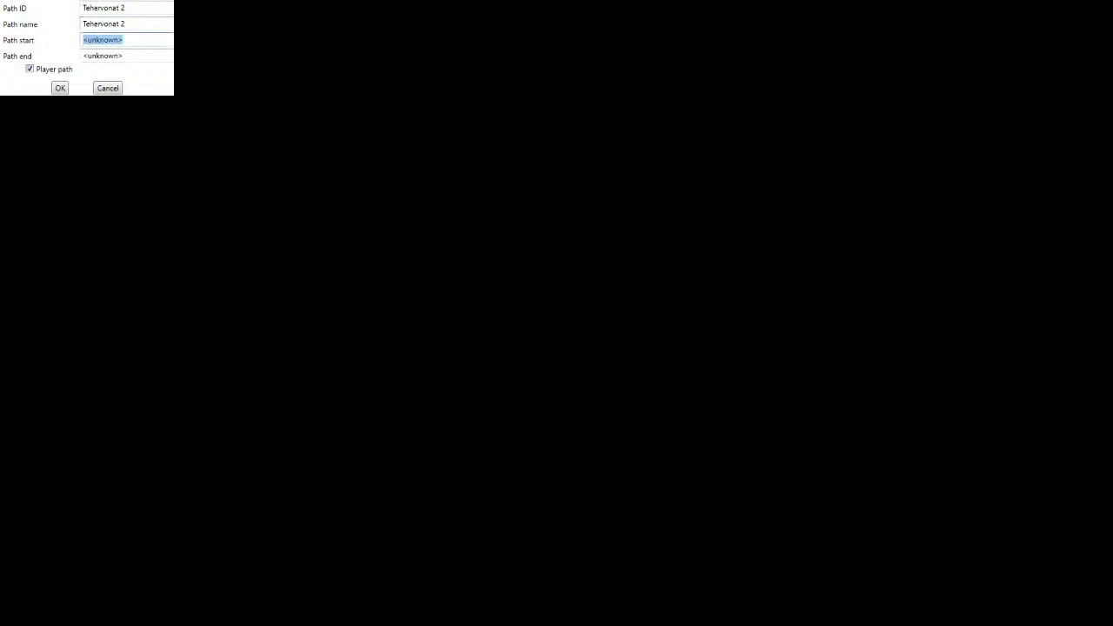
Set the new path's start and end names to Tehervonat 2 and accept the path details.
key("shift+Tab")
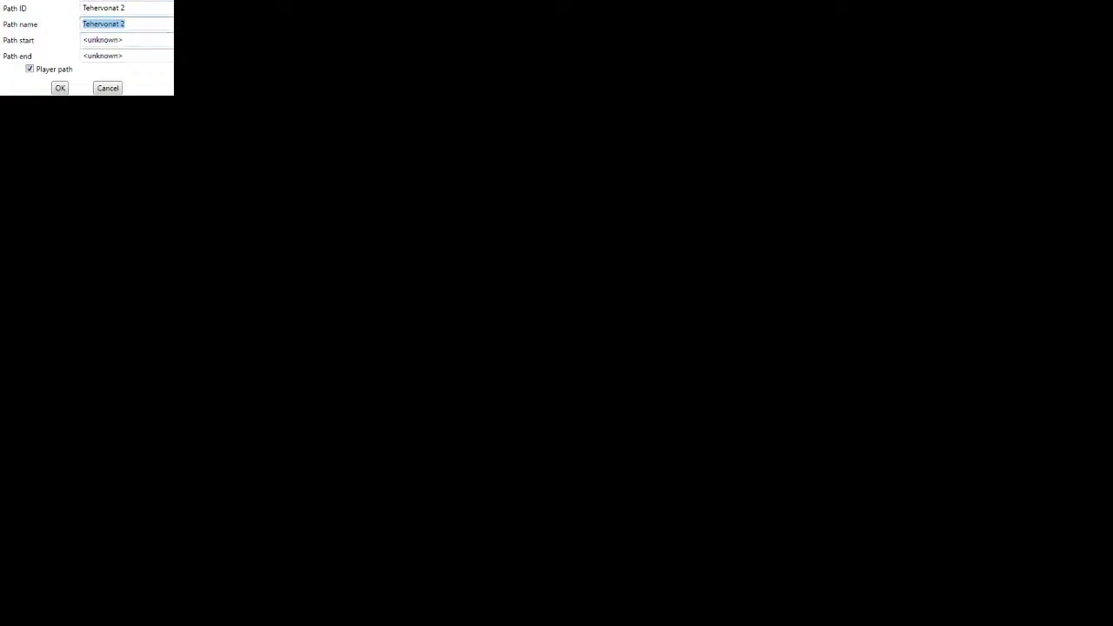
key("Tab")
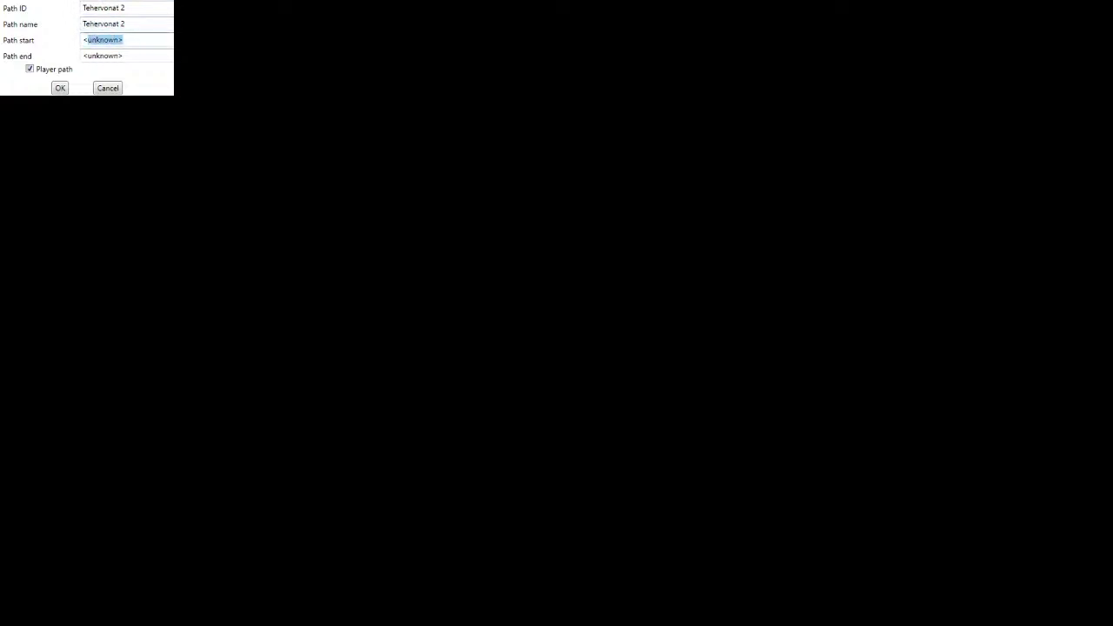
key("ctrl+v")
key("Tab")
key("ctrl+v")
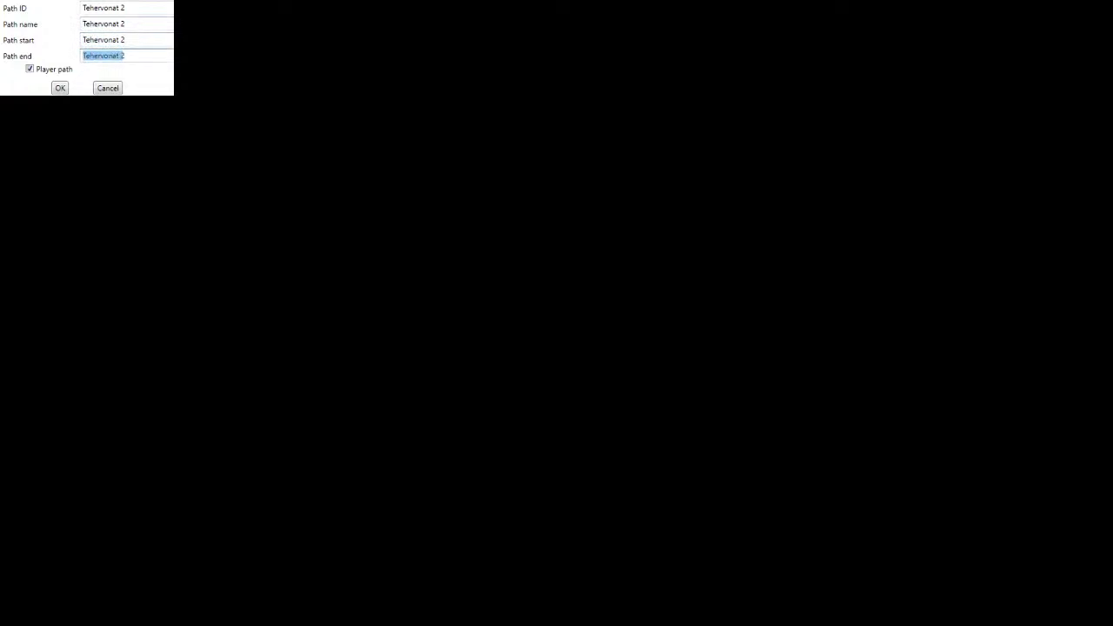
key("Return")
Examine the lines between Miskolc, Felsőzsolca, Onga and Szikszó on the route map.
scroll(329, 323, "down", 3)
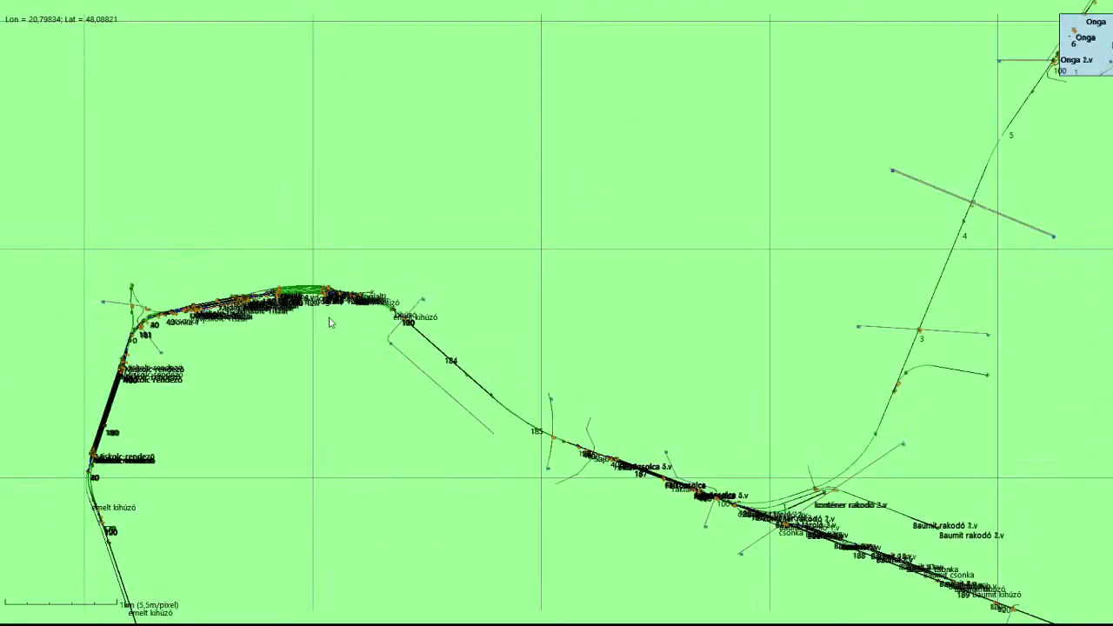
left_click_drag(855, 499, 502, 367)
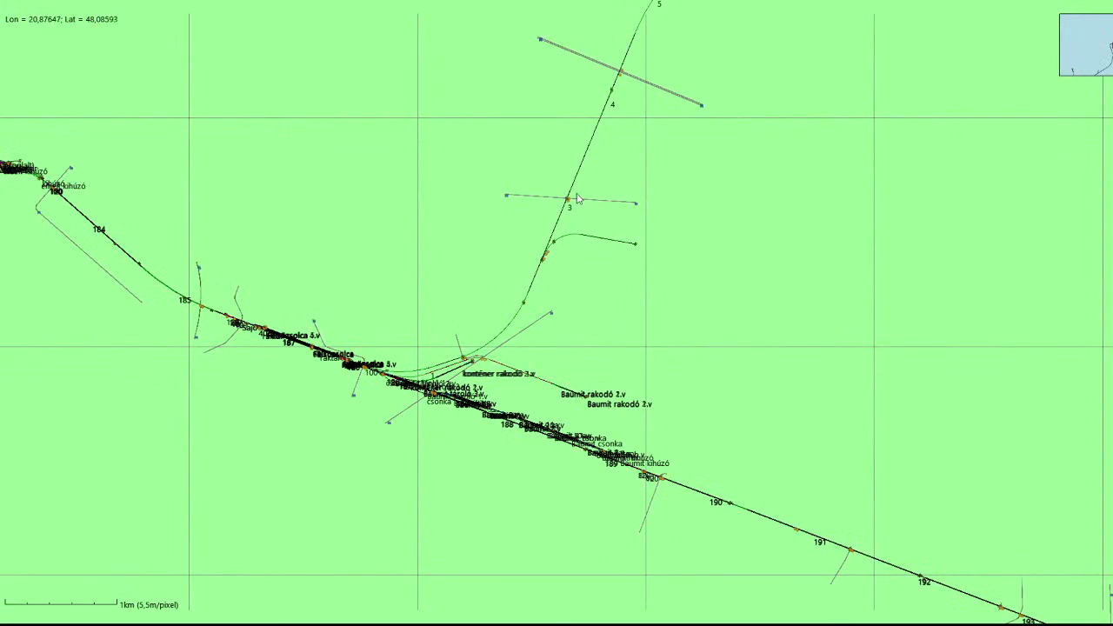
scroll(460, 358, "up", 4)
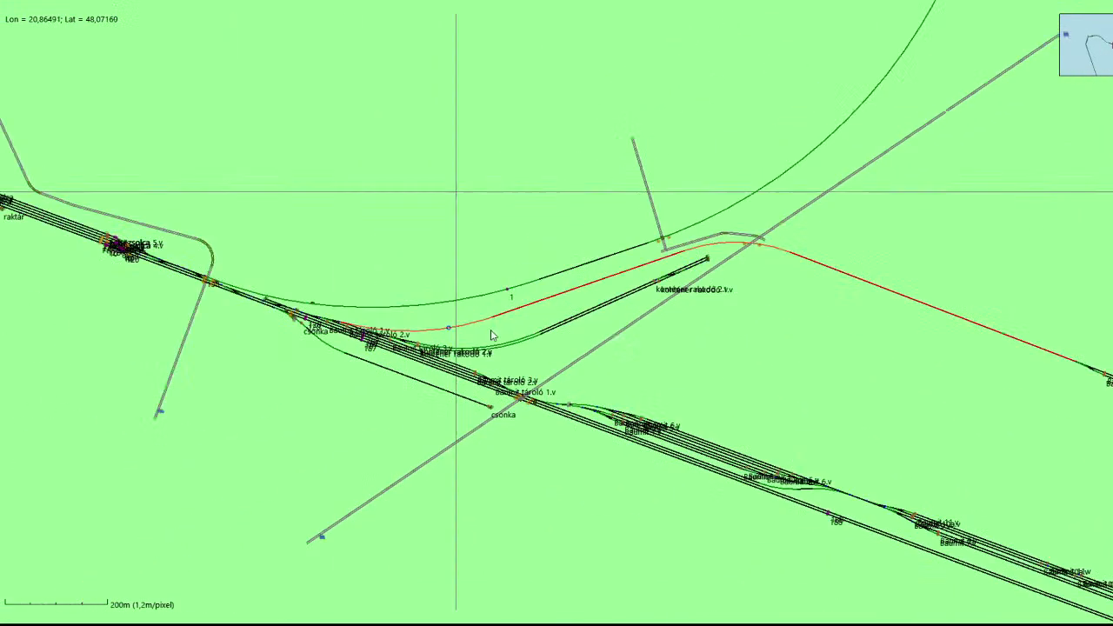
scroll(492, 336, "down", 8)
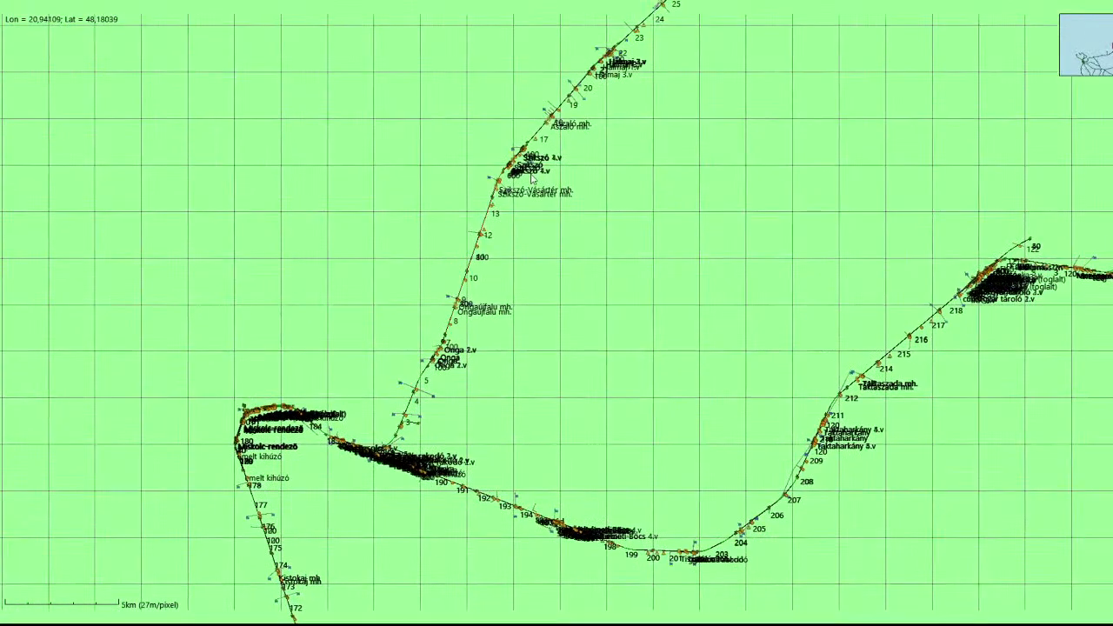
left_click_drag(292, 373, 447, 231)
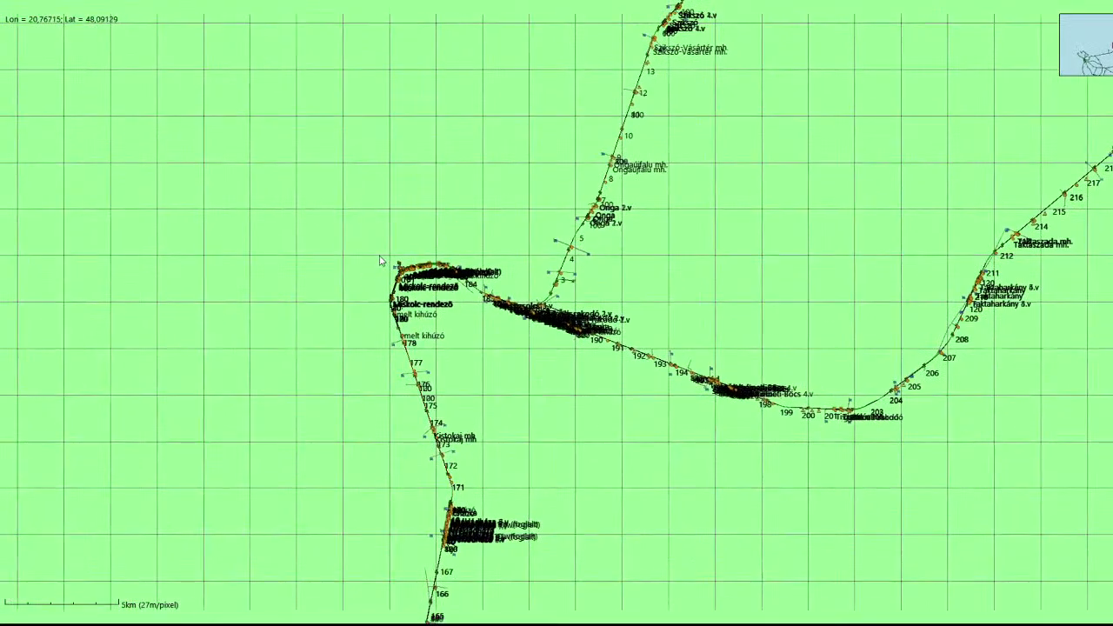
scroll(539, 183, "up", 2)
scroll(443, 215, "up", 1)
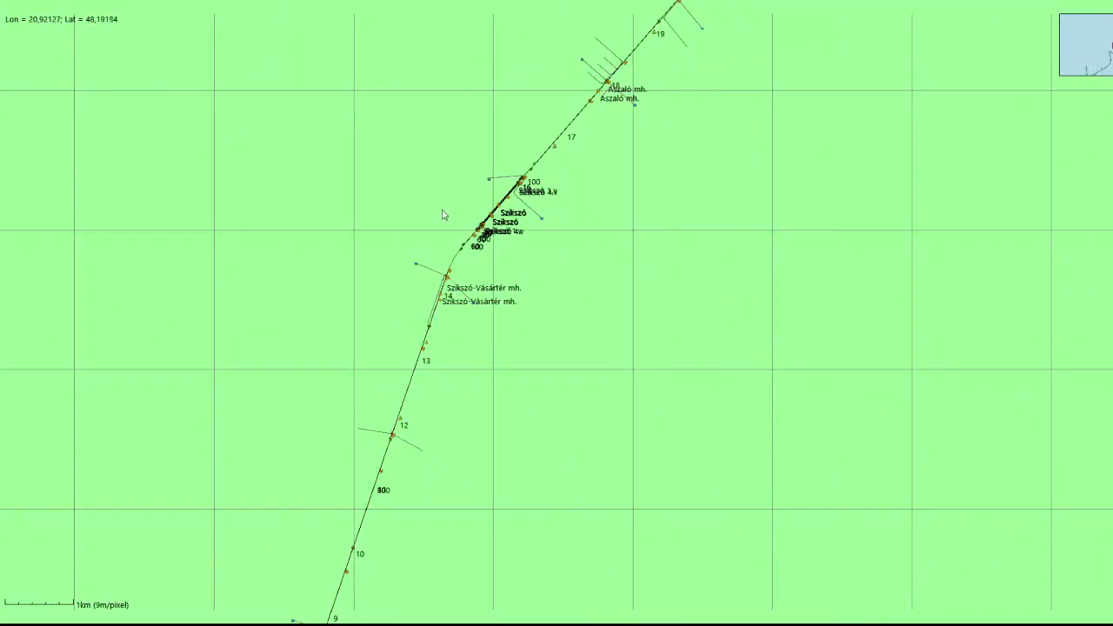
scroll(442, 214, "up", 7)
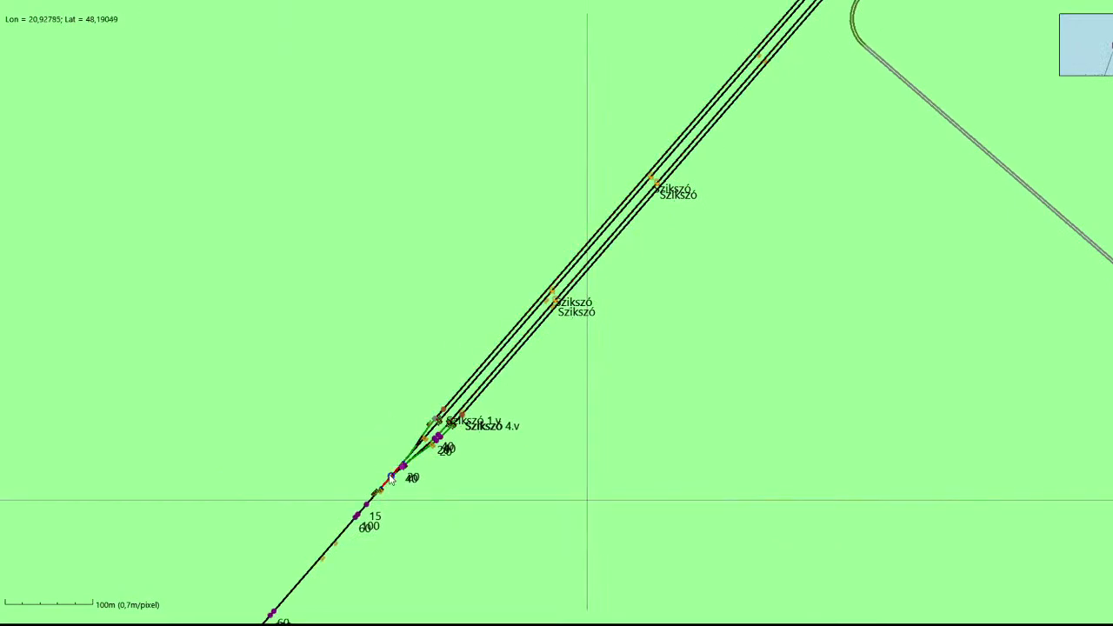
scroll(400, 476, "down", 8)
scroll(450, 182, "up", 2)
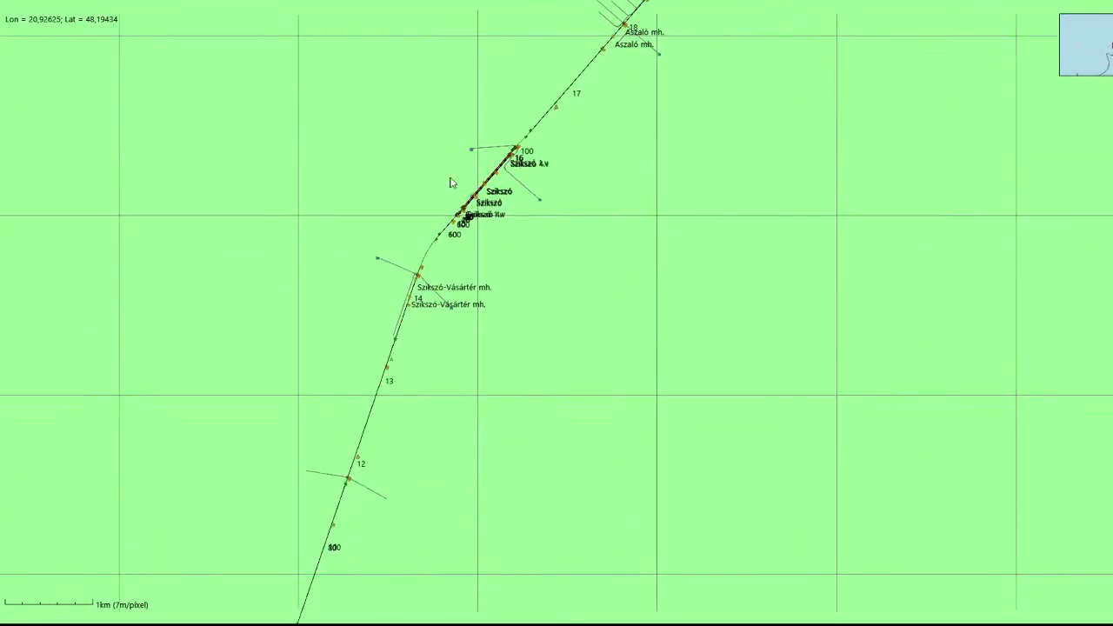
left_click_drag(422, 319, 392, 145)
left_click_drag(293, 358, 356, 140)
left_click_drag(293, 461, 428, 150)
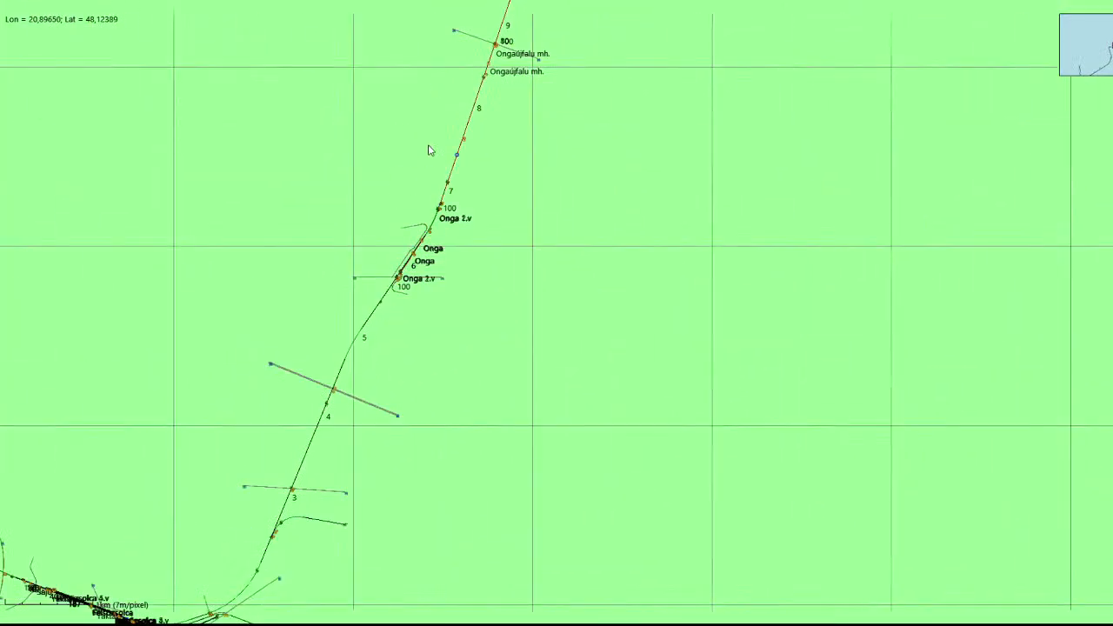
left_click_drag(365, 435, 436, 294)
left_click_drag(130, 374, 436, 287)
left_click_drag(312, 295, 498, 319)
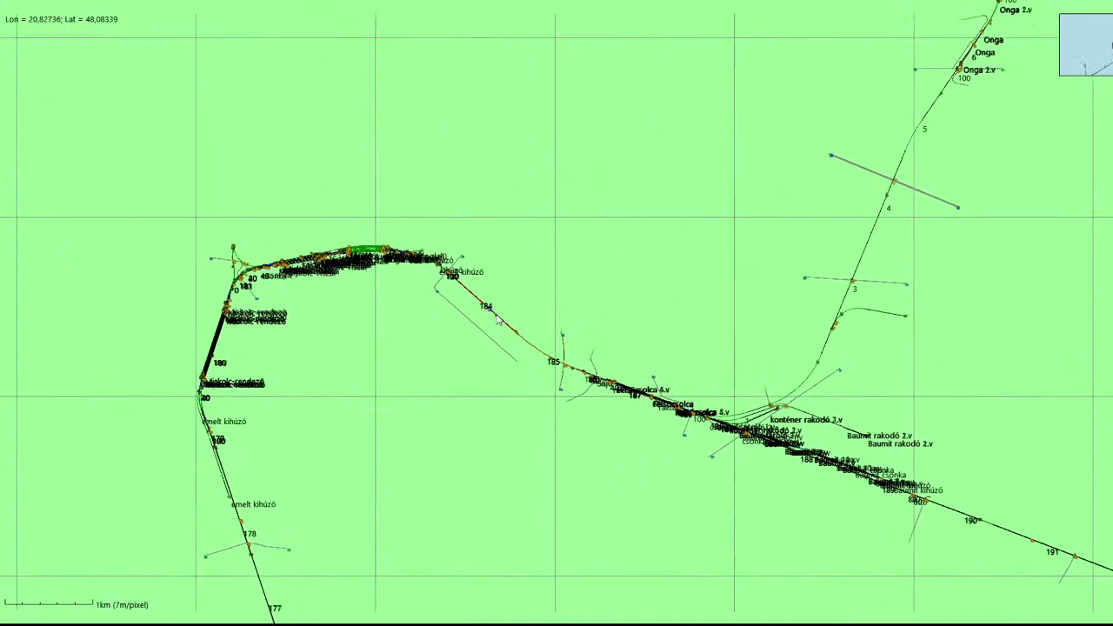
Place the path's start at the southern end of Miskolc-rendező on the third track from the east, heading north.
scroll(497, 319, "down", 1)
scroll(266, 360, "up", 6)
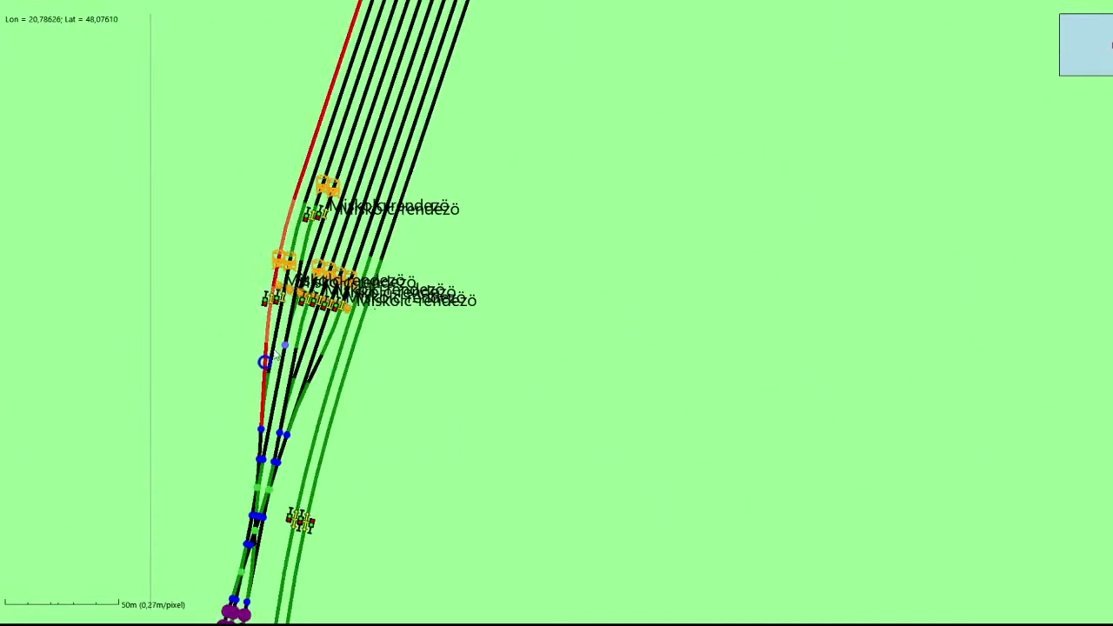
left_click(350, 278)
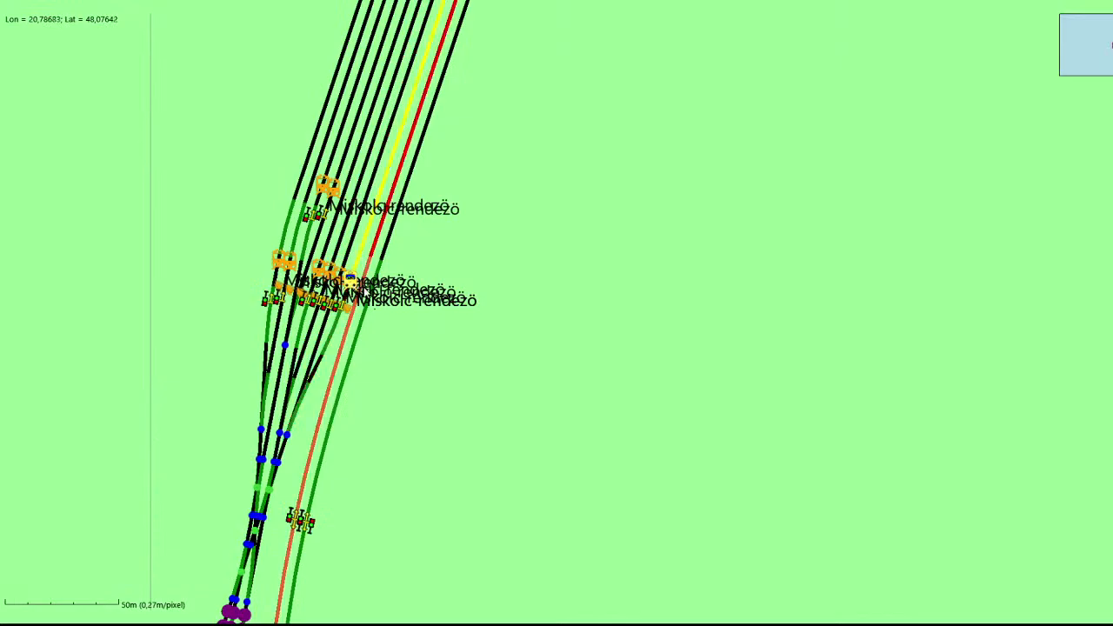
Reroute the path at the switches north of Miskolc-rendező so it leaves the northern branch and heads towards Miskolc-Tiszai.
scroll(349, 278, "down", 5)
left_click_drag(426, 243, 308, 294)
scroll(308, 294, "up", 3)
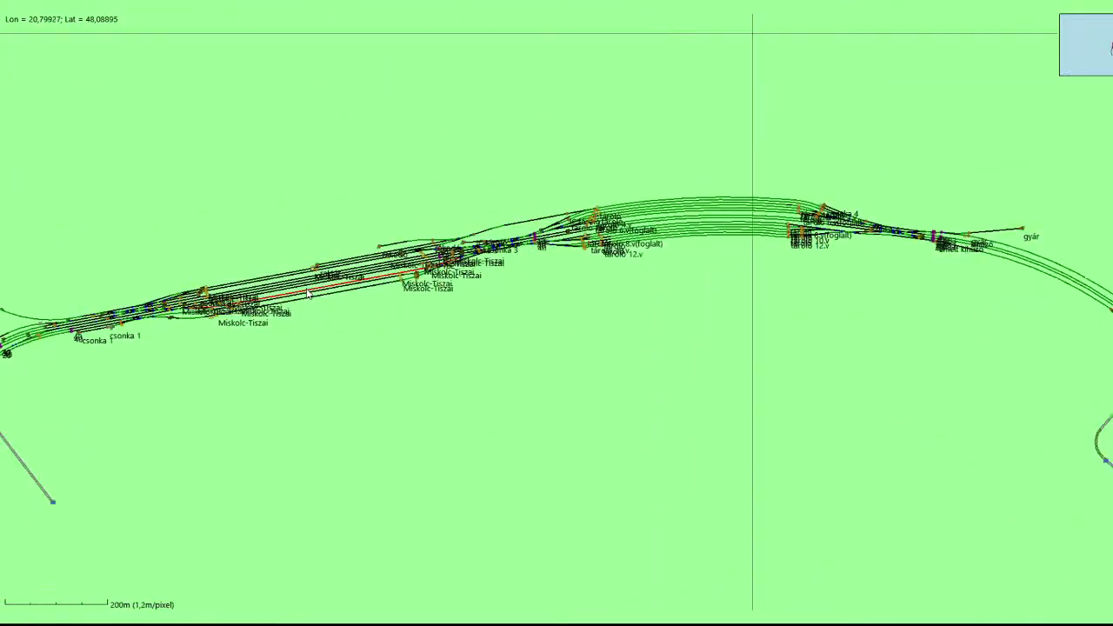
scroll(308, 294, "down", 4)
scroll(308, 294, "up", 5)
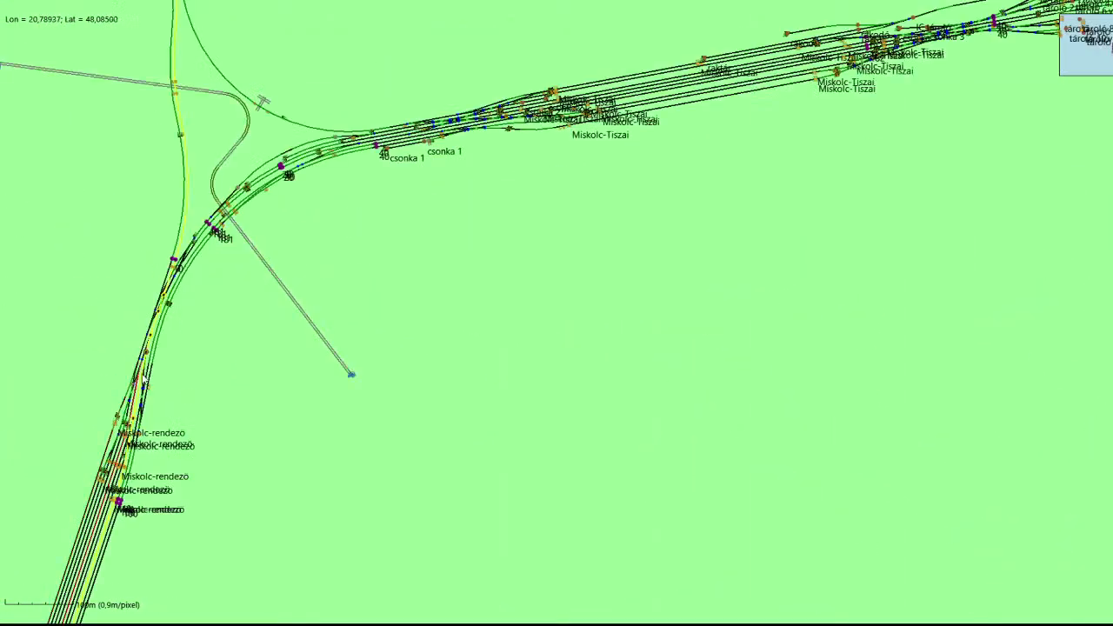
scroll(150, 370, "up", 3)
left_click_drag(114, 347, 142, 424)
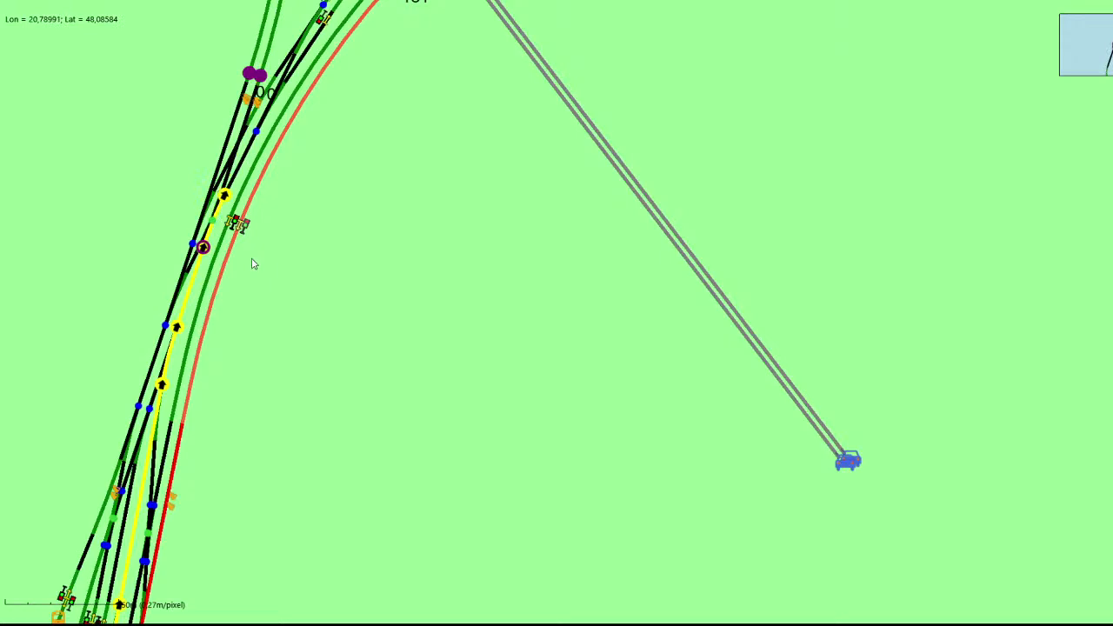
Route the path through Miskolc-Tiszai and the switches east of the storage tracks onto the line towards Felsőzsolca.
scroll(254, 264, "down", 4)
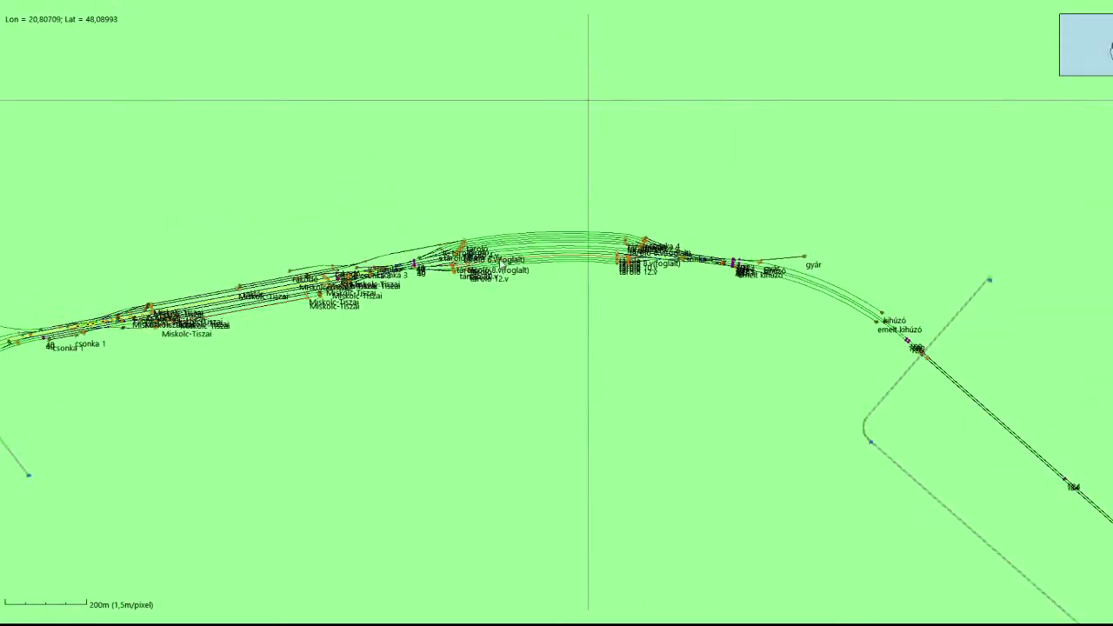
scroll(533, 274, "up", 4)
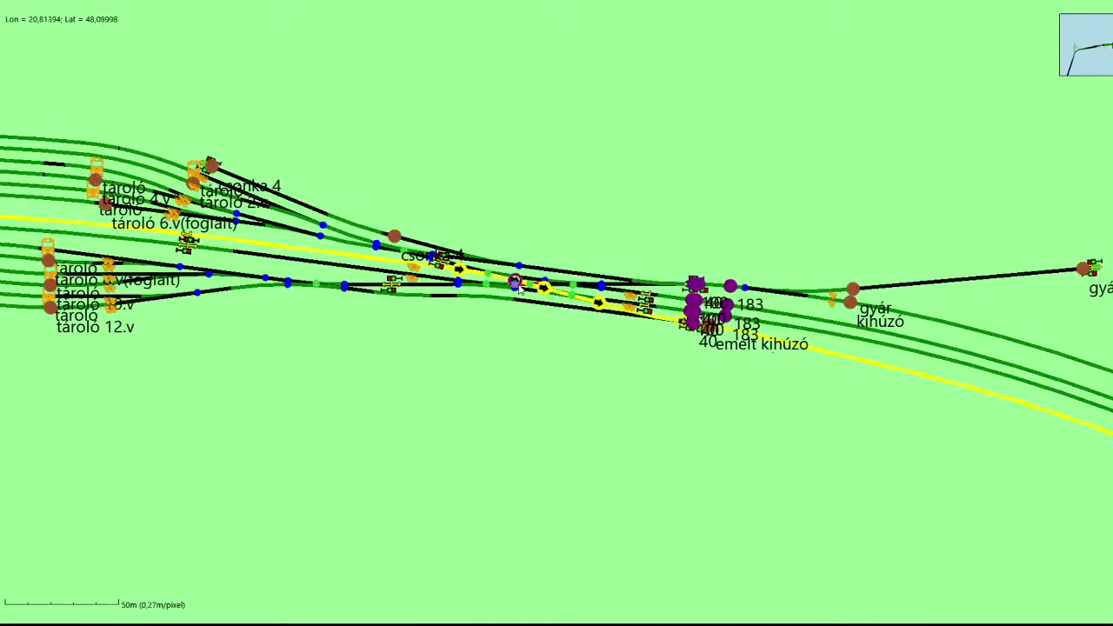
scroll(798, 427, "down", 4)
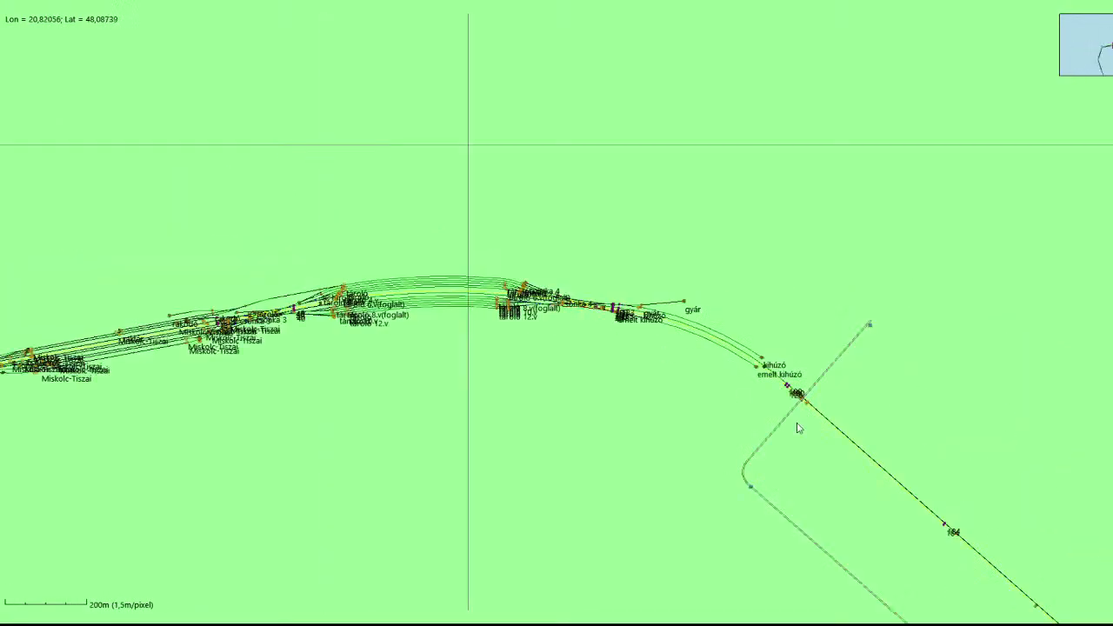
left_click_drag(798, 427, 397, 127)
scroll(397, 127, "down", 3)
left_click_drag(1104, 598, 737, 359)
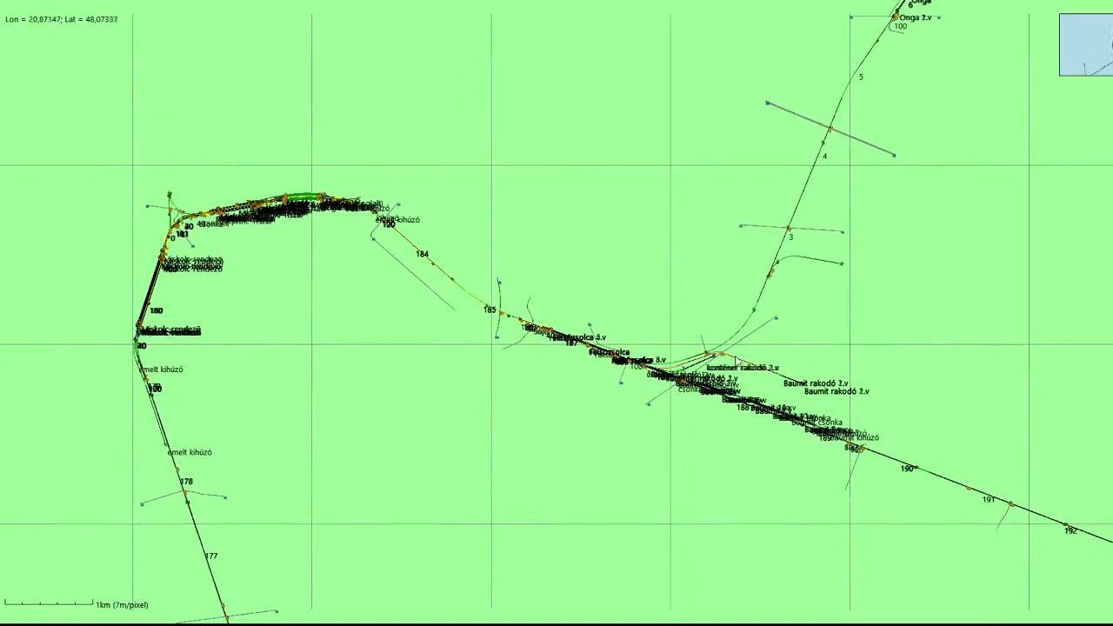
Extend the path along the main line from Felsőzsolca through Hernádnémeti-Bőcs and Taktaharkány towards Szerencs.
left_click_drag(970, 521, 540, 251)
left_click_drag(818, 399, 453, 323)
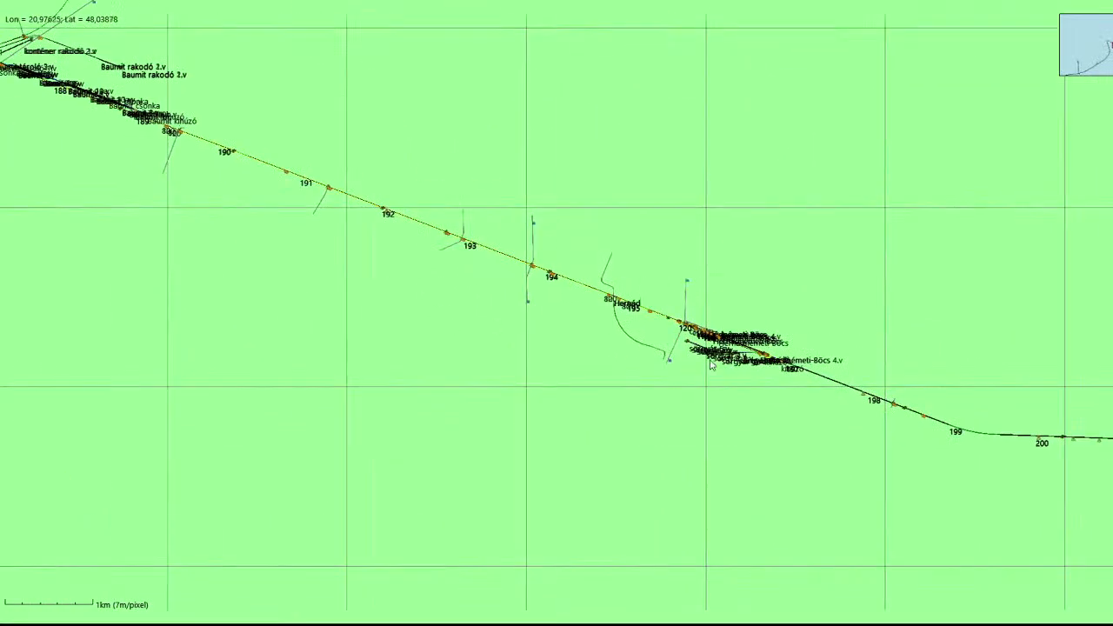
left_click_drag(712, 366, 438, 256)
scroll(814, 416, "down", 1)
left_click_drag(879, 395, 531, 544)
left_click_drag(804, 336, 713, 435)
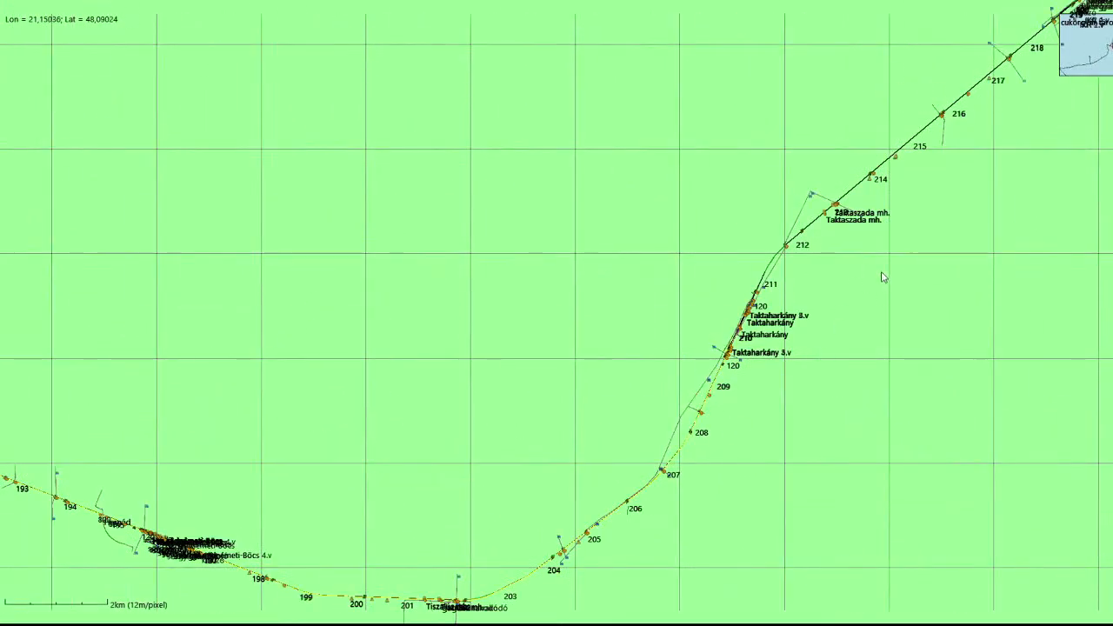
left_click_drag(883, 277, 762, 355)
left_click_drag(846, 218, 667, 311)
scroll(772, 199, "up", 2)
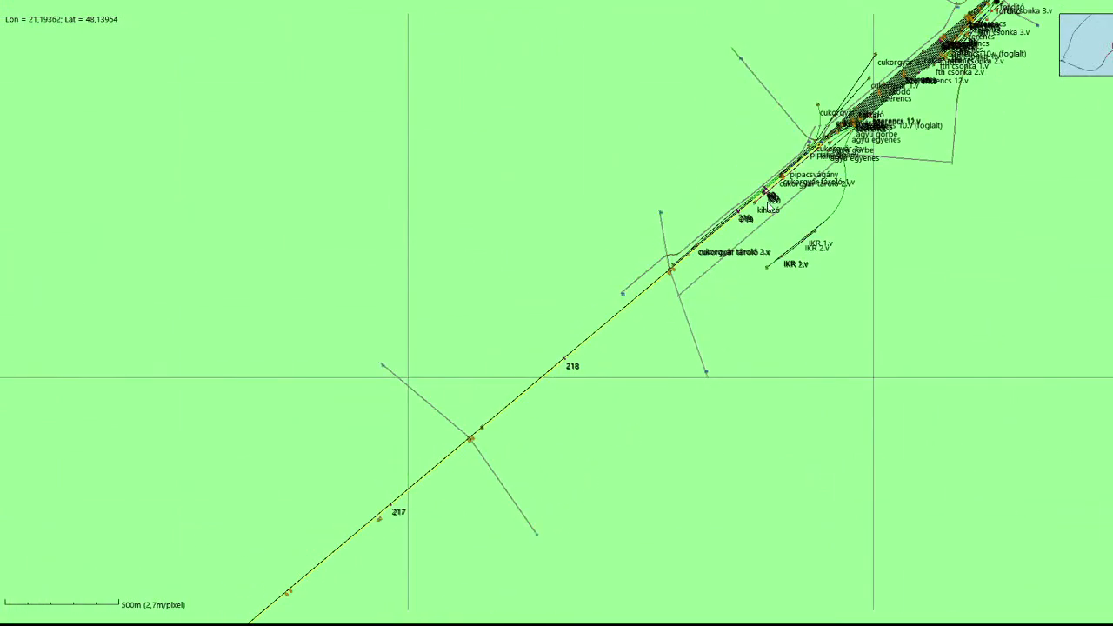
Route the path through the western switches of Szerencs onto one of the station's middle through tracks.
scroll(772, 198, "up", 1)
left_click_drag(762, 106, 701, 306)
left_click_drag(820, 216, 740, 240)
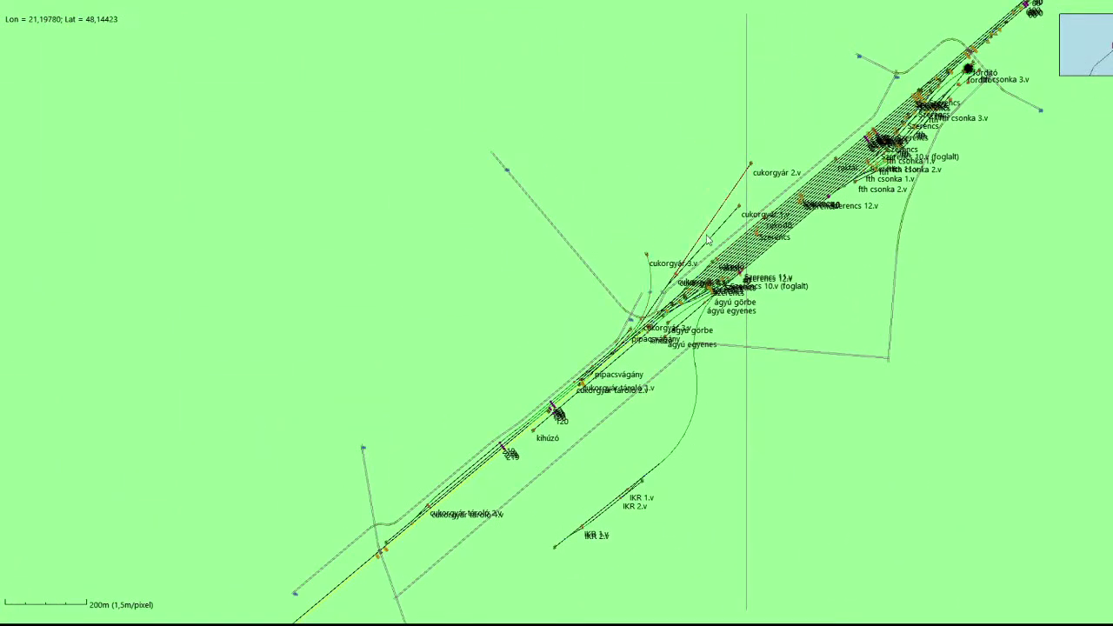
scroll(722, 248, "up", 2)
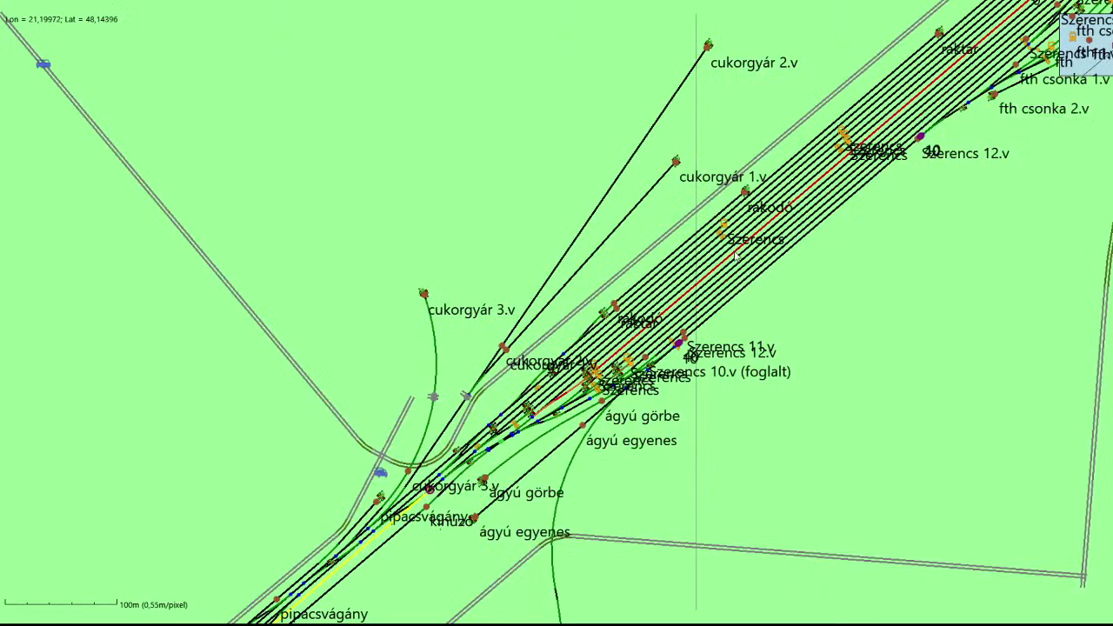
left_click(734, 254)
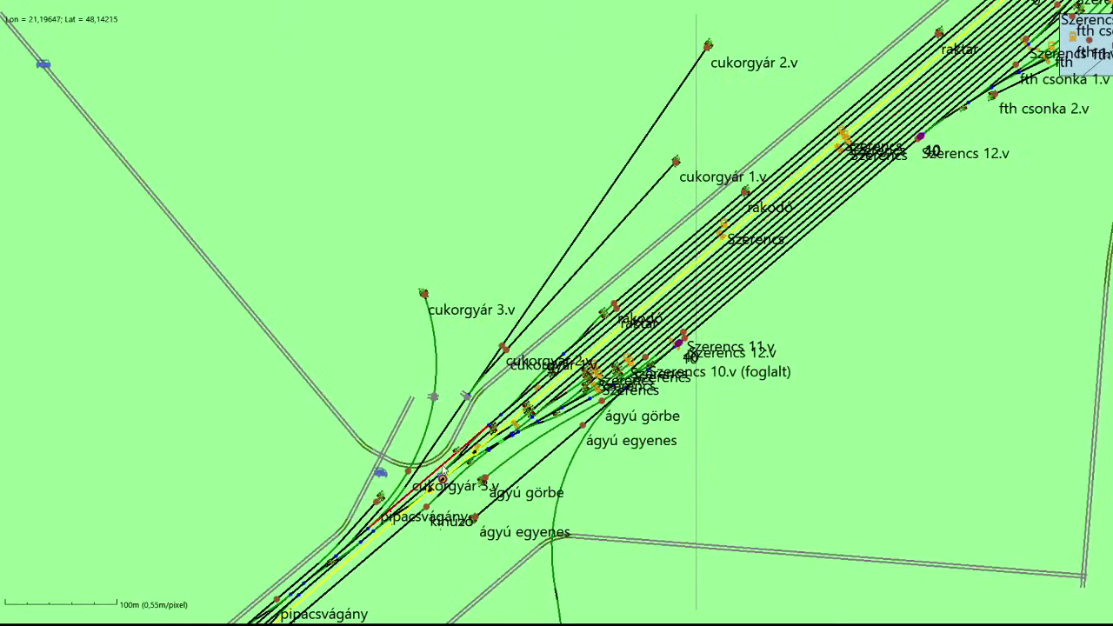
scroll(442, 474, "up", 1)
left_click_drag(907, 184, 637, 273)
left_click_drag(1046, 59, 620, 328)
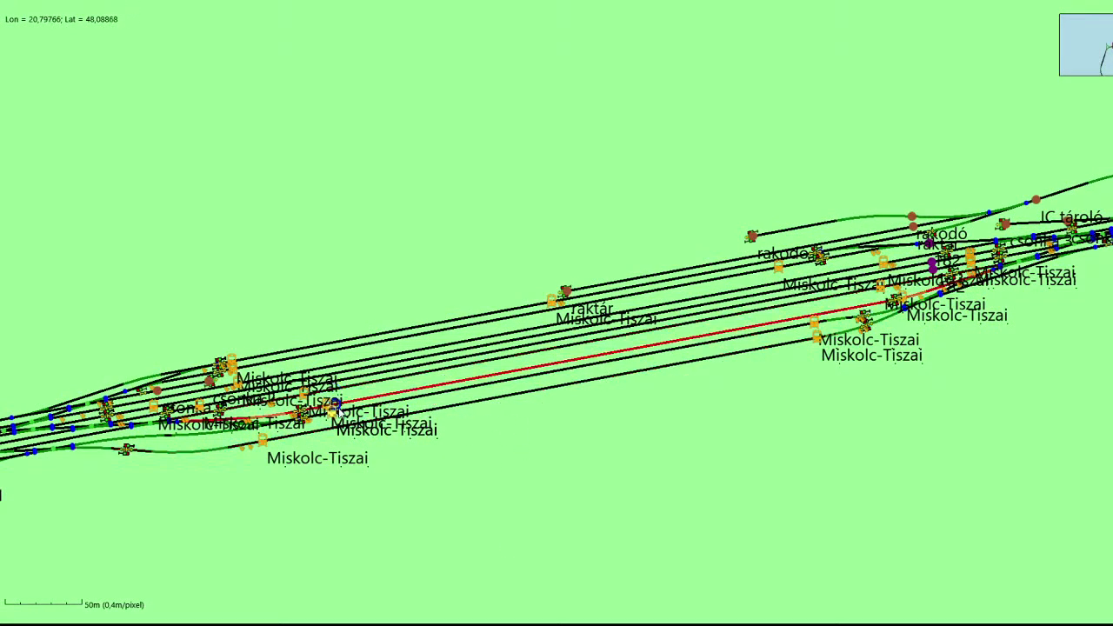
Place the start of another path on the third track from the south at Miskolc-Tiszai, heading west.
scroll(431, 387, "up", 2)
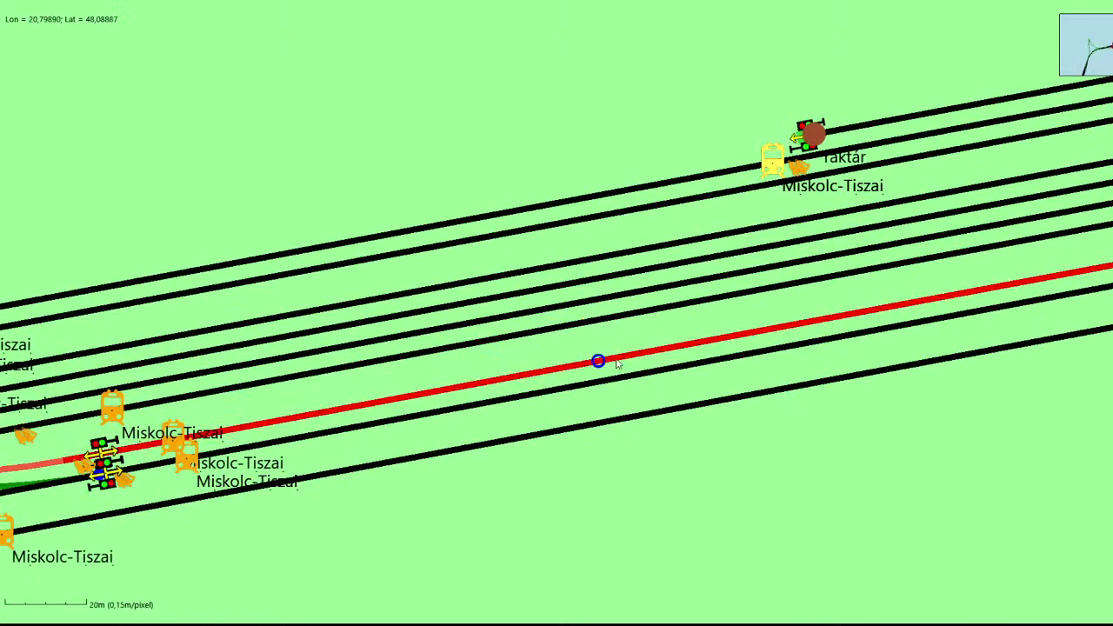
left_click(648, 357)
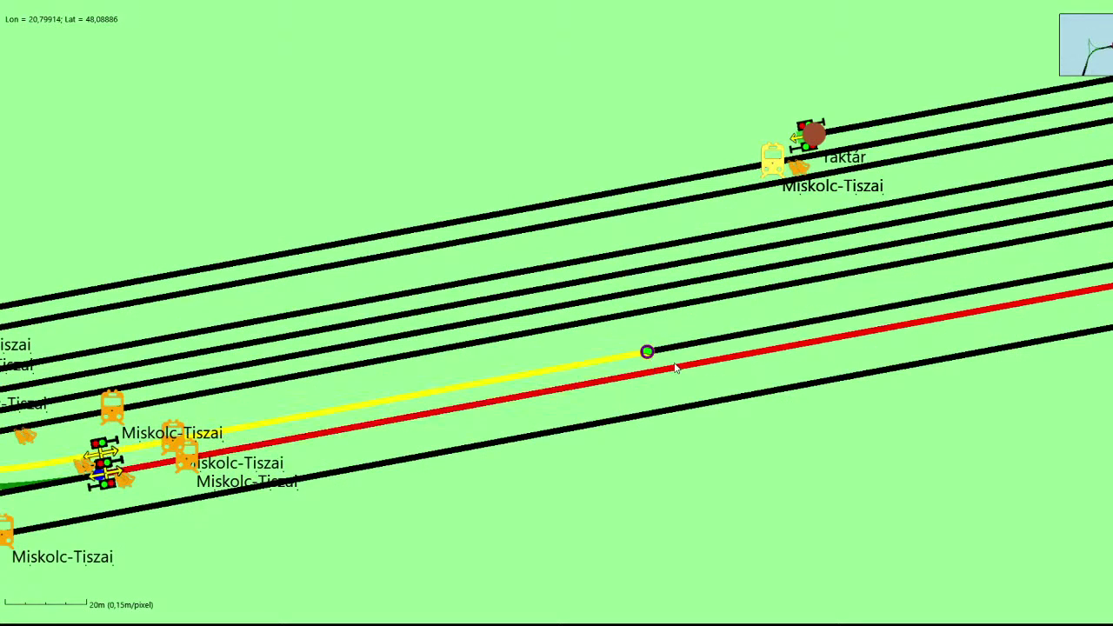
Finish the short path on the southern Miskolc-Tiszai track and lay another very short one on the northernmost track west of raktár.
left_click(659, 350)
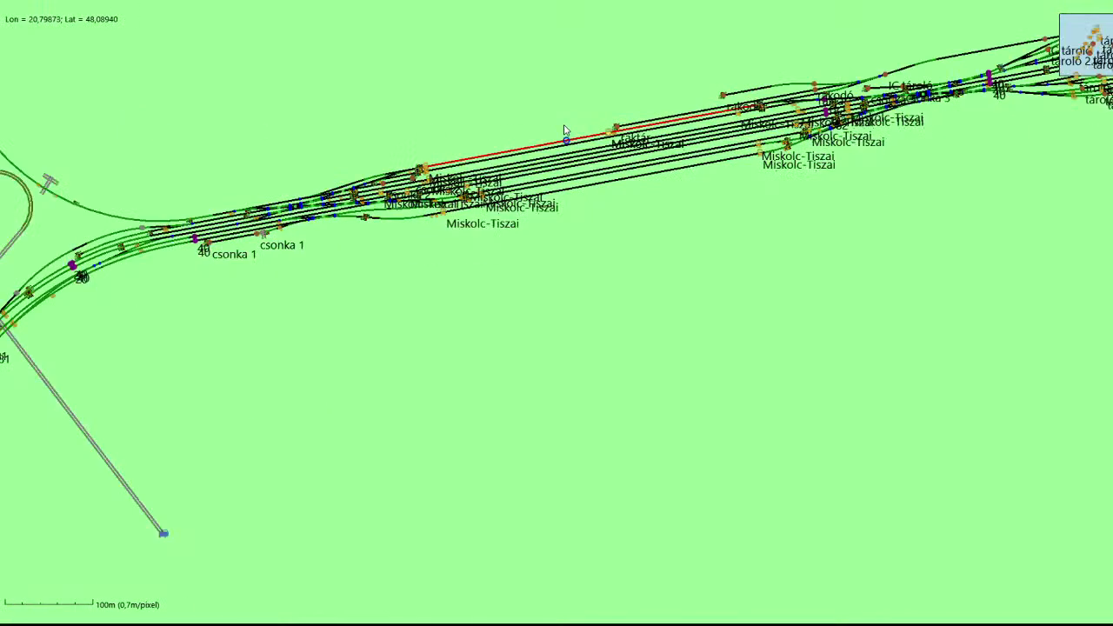
scroll(605, 128, "up", 5)
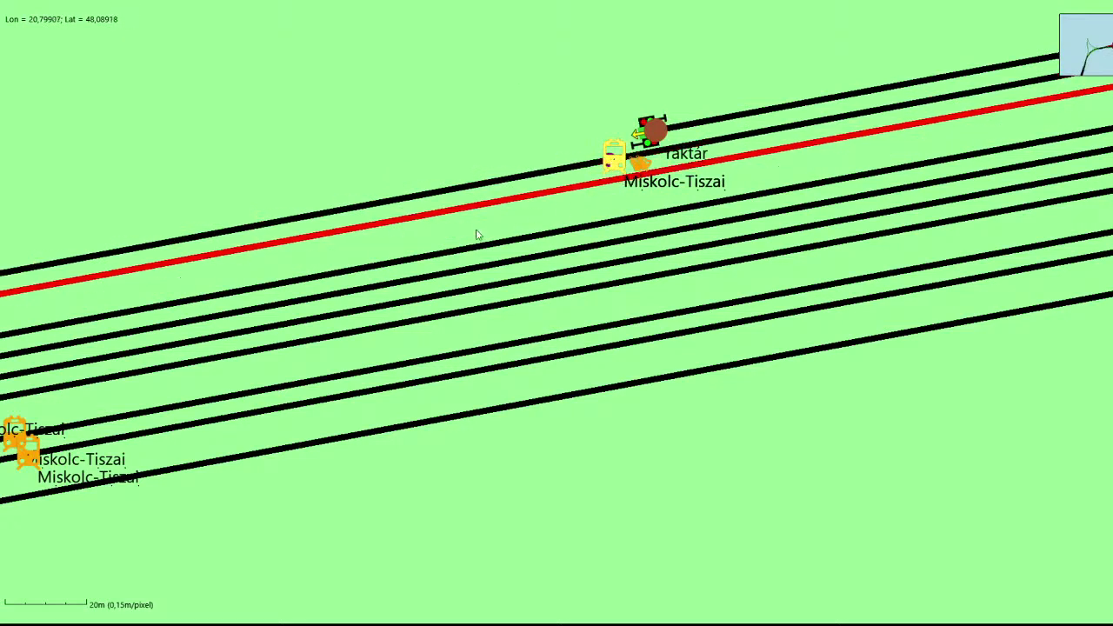
left_click_drag(415, 221, 622, 146)
left_click_drag(538, 144, 526, 148)
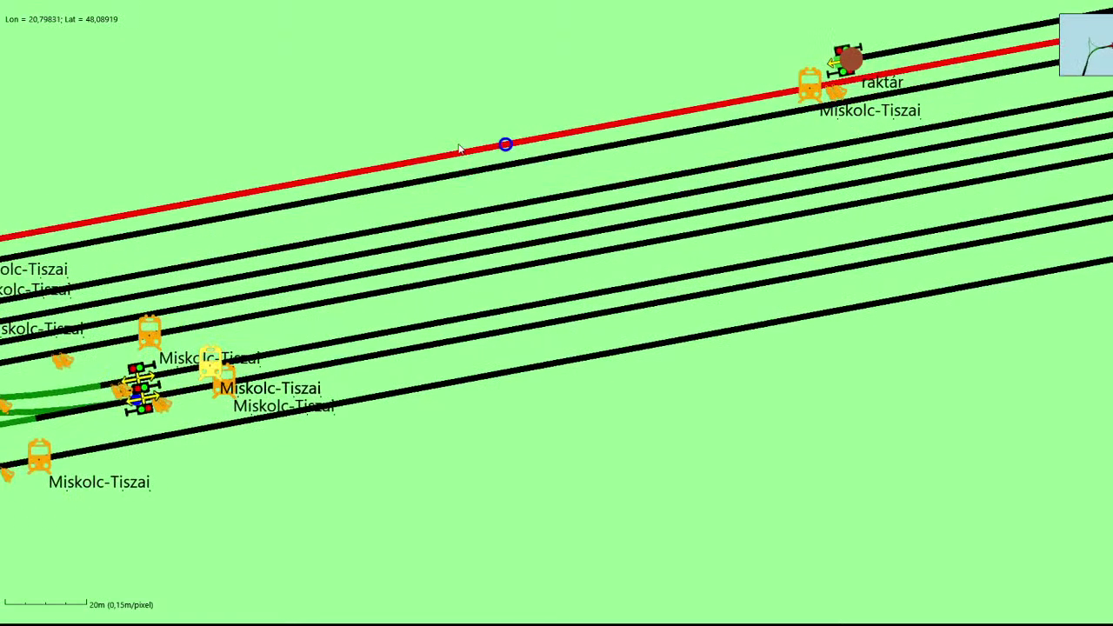
left_click(427, 159)
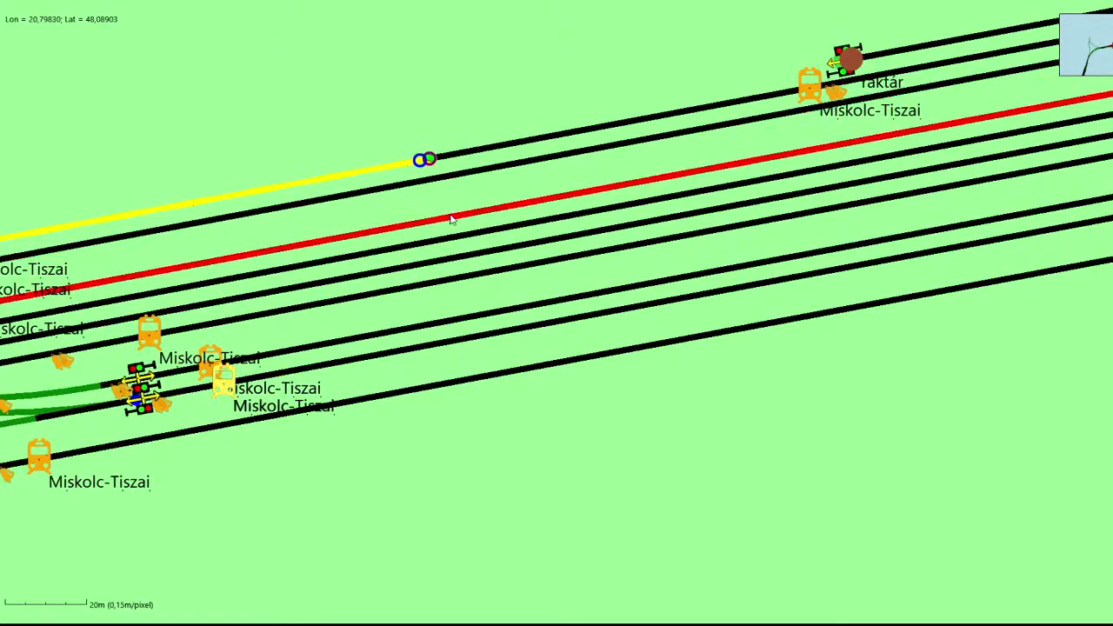
left_click(424, 159)
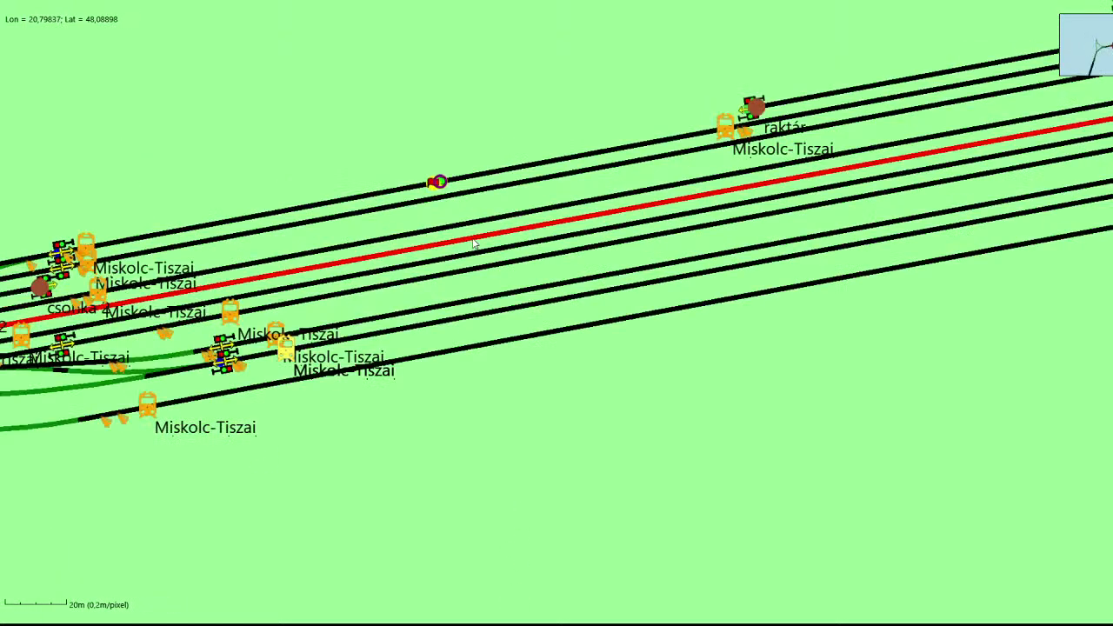
Create a new path with 190 as its path ID, name, start and end.
key("ctrl+n")
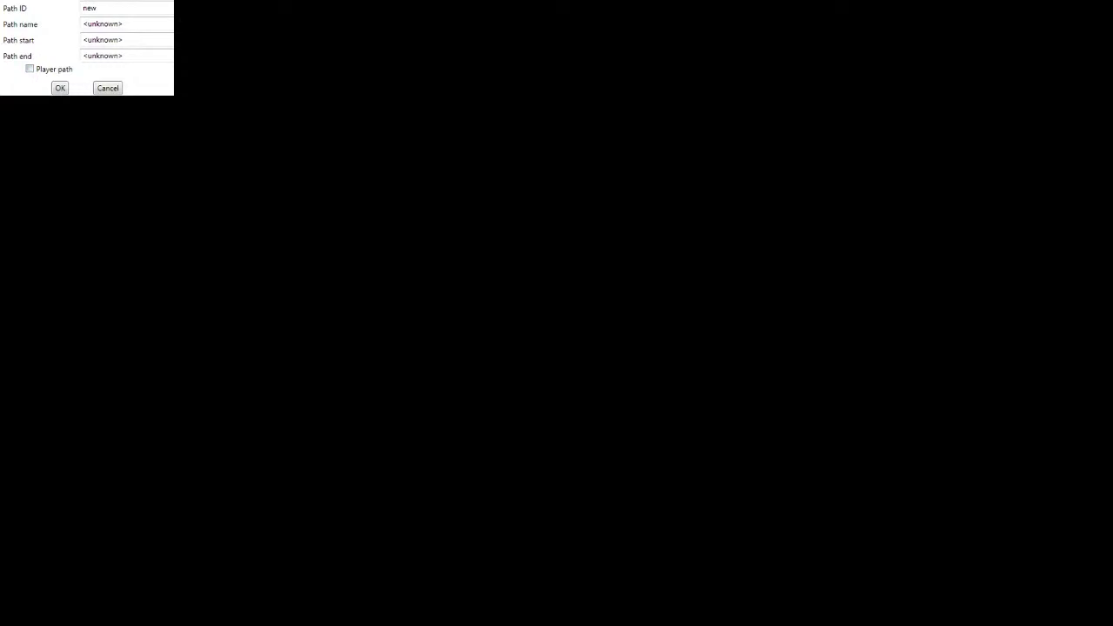
double_click(89, 8)
type("190")
left_click(94, 7)
key("shift+Left")
key("shift+Left")
key("shift+Left")
key("ctrl+c")
key("Tab")
key("ctrl+v")
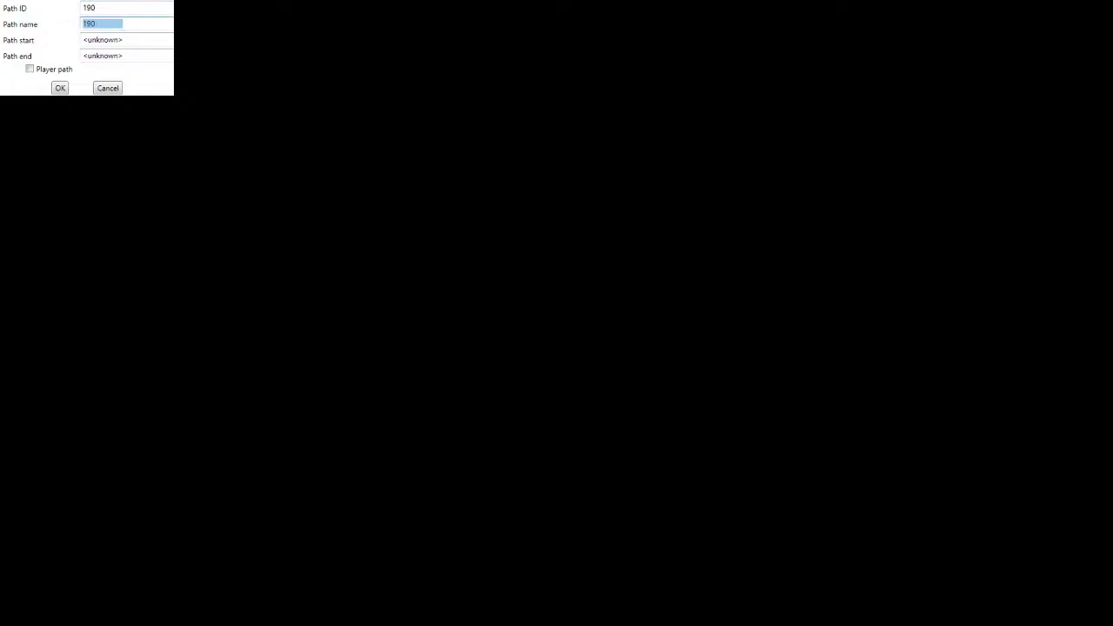
key("Tab")
key("ctrl+v")
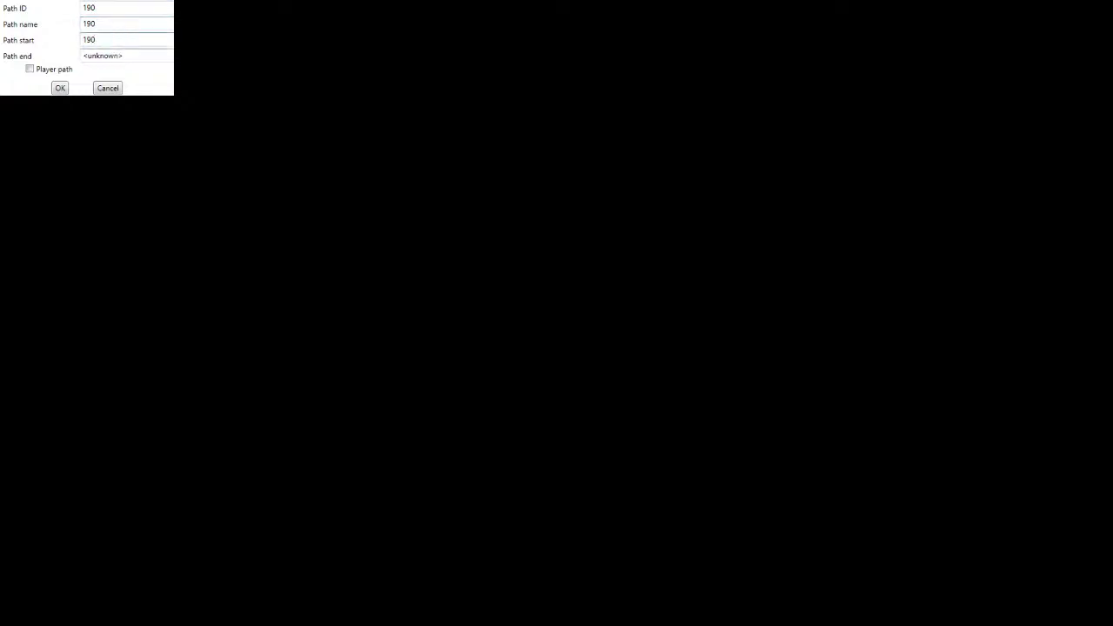
key("Tab")
key("ctrl+v")
key("Return")
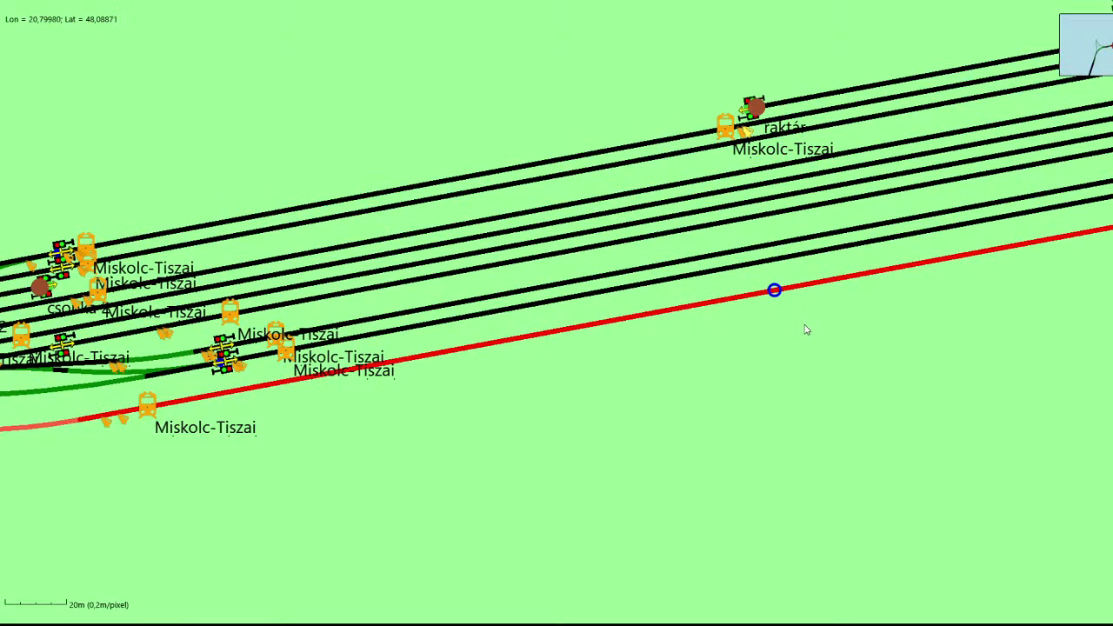
Start the path eastbound on the southernmost track at Miskolc-Tiszai and route it past the storage tracks towards Felsőzsolca.
scroll(806, 329, "down", 3)
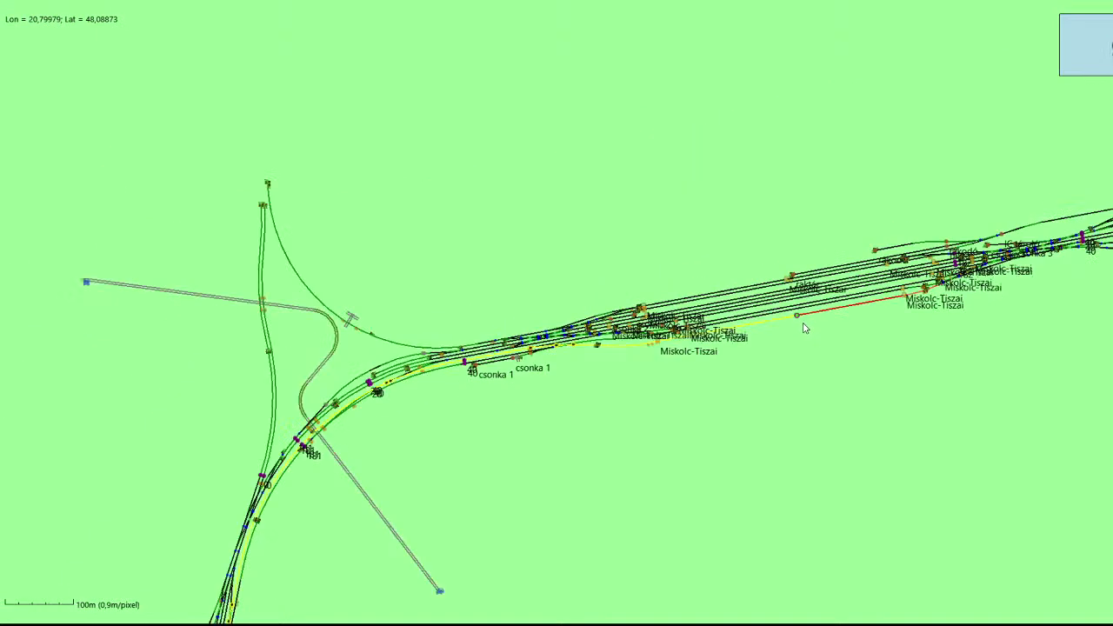
left_click_drag(827, 326, 659, 356)
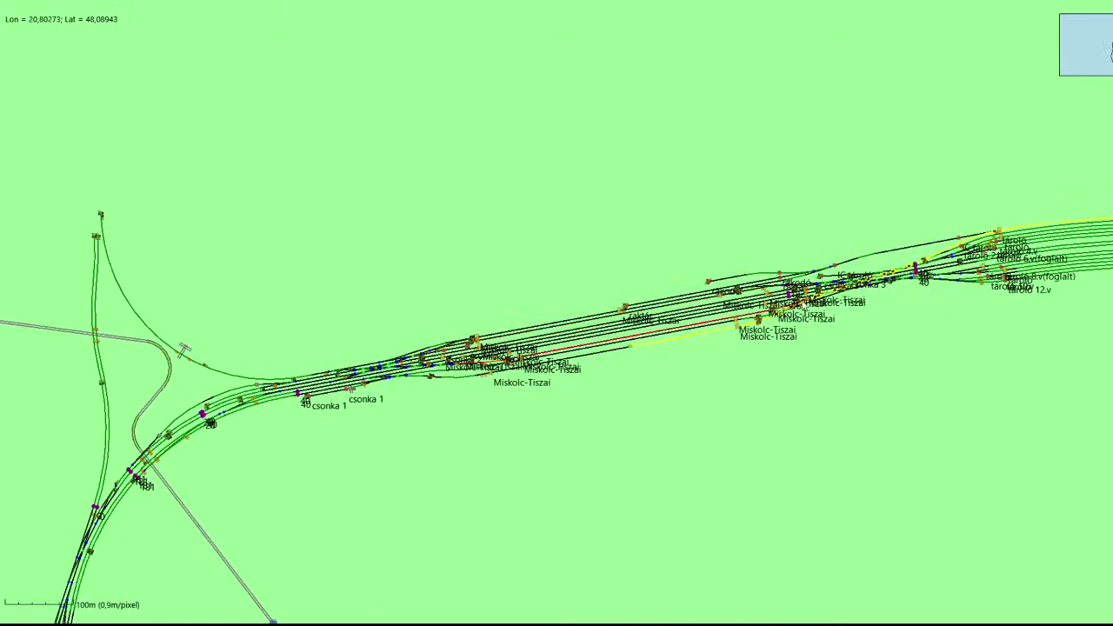
scroll(706, 331, "up", 3)
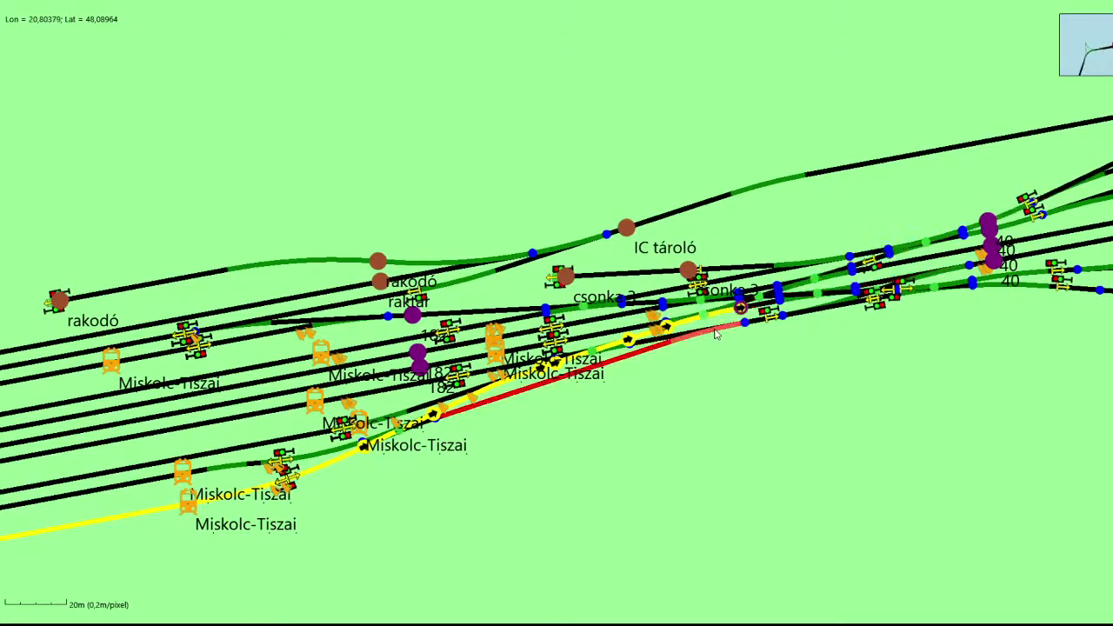
scroll(715, 335, "down", 5)
scroll(609, 304, "up", 2)
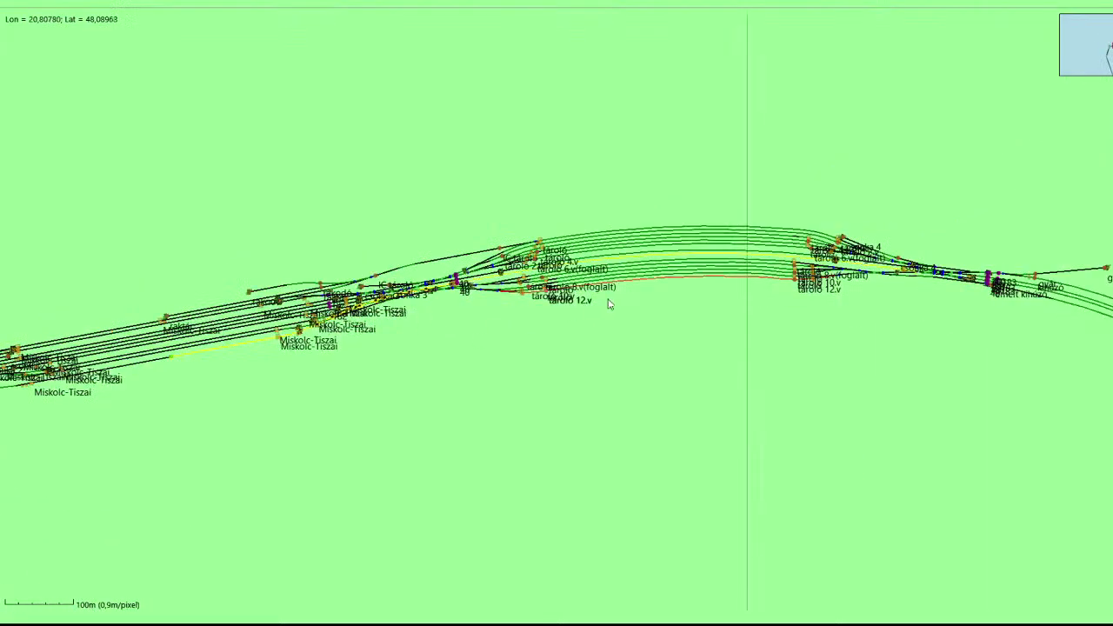
scroll(611, 390, "down", 3)
scroll(330, 325, "up", 2)
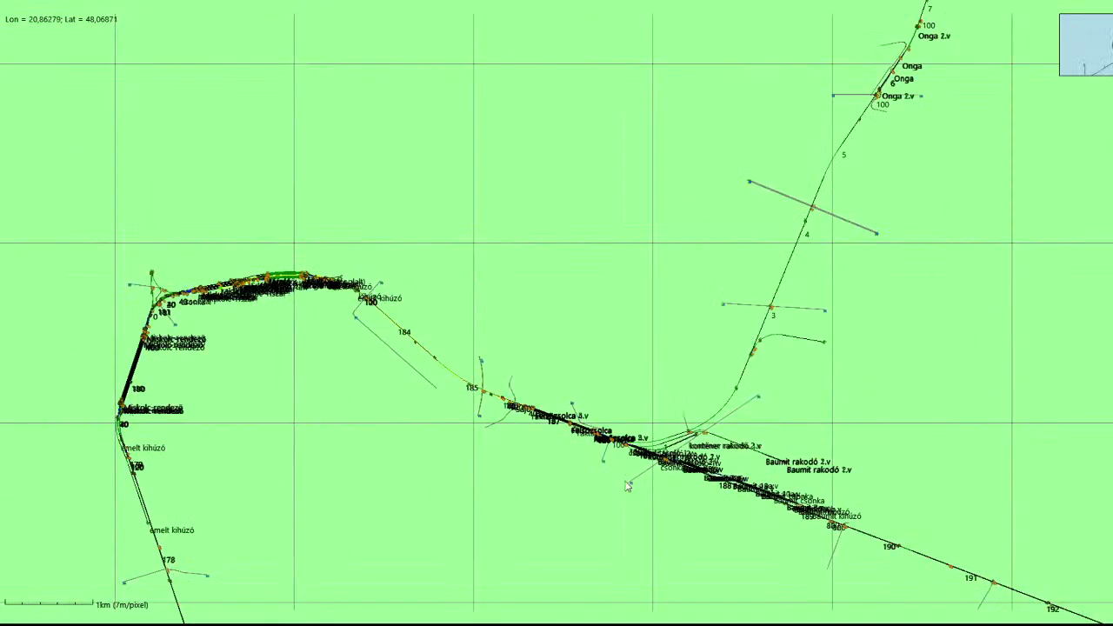
Route the path through the switches at Felsőzsolca and onto the branch line towards Onga.
scroll(435, 278, "up", 2)
left_click_drag(1048, 528, 663, 421)
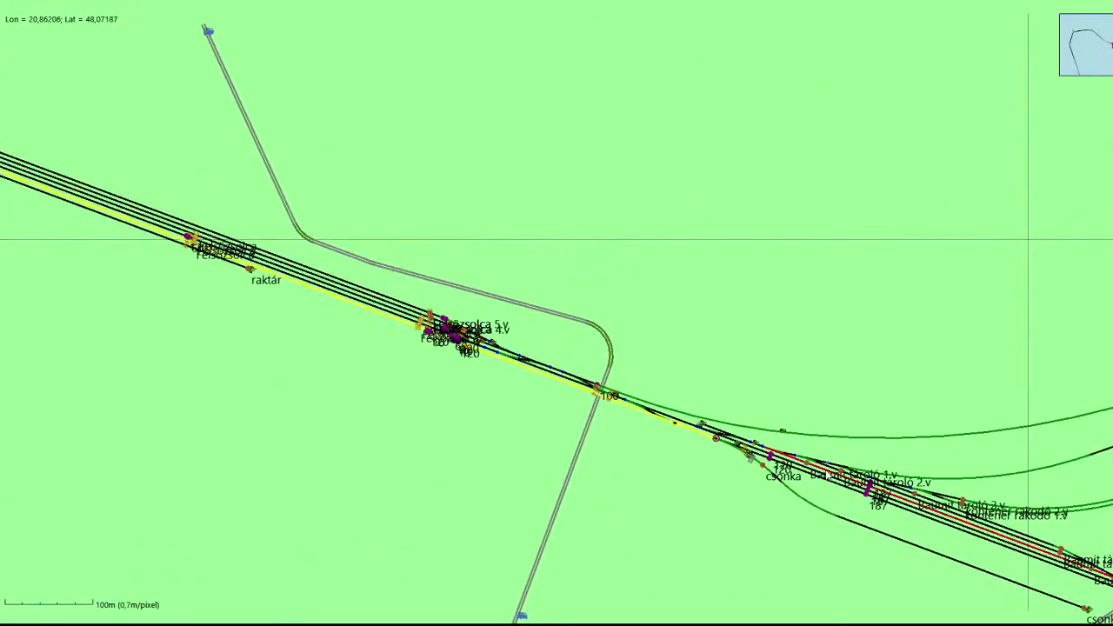
scroll(663, 421, "up", 3)
left_click_drag(337, 334, 509, 382)
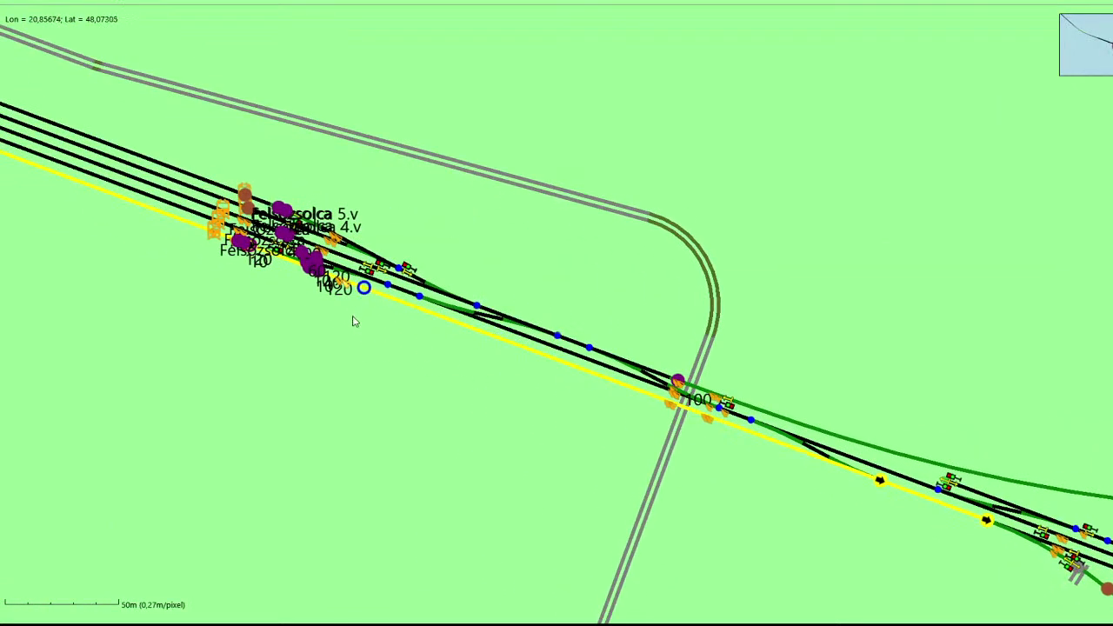
scroll(522, 335, "up", 3)
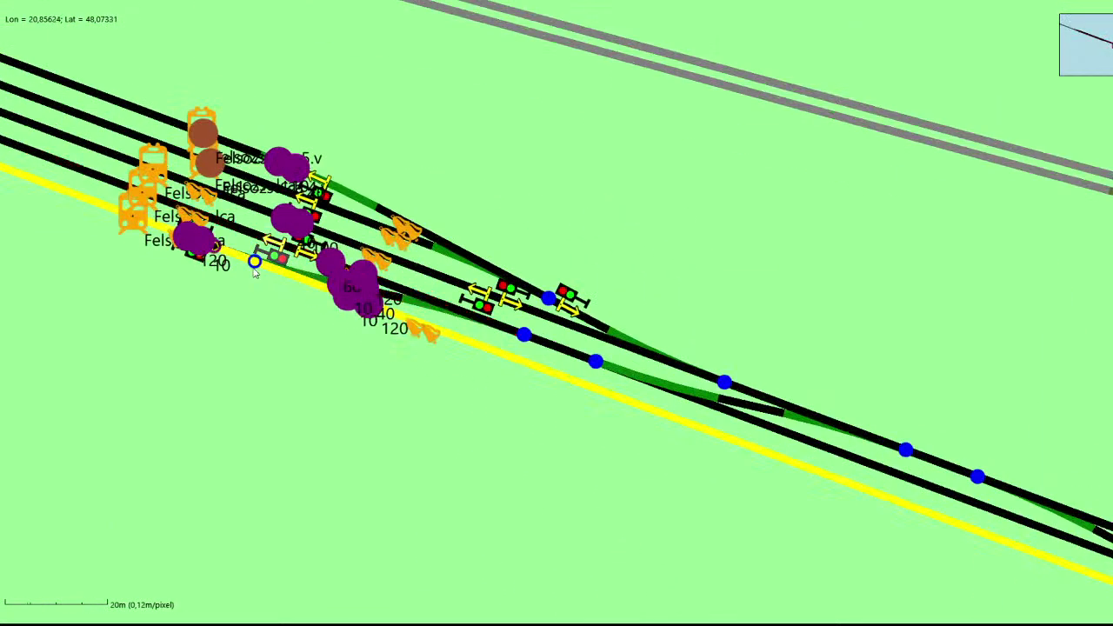
left_click(524, 334)
scroll(524, 332, "down", 3)
scroll(565, 374, "up", 3)
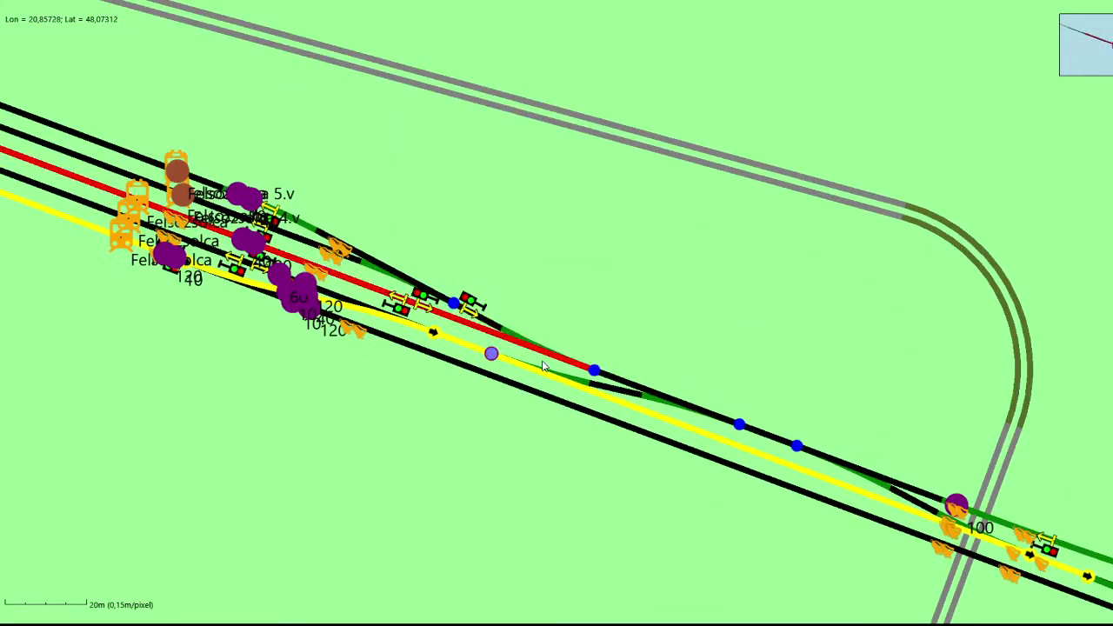
scroll(567, 374, "down", 10)
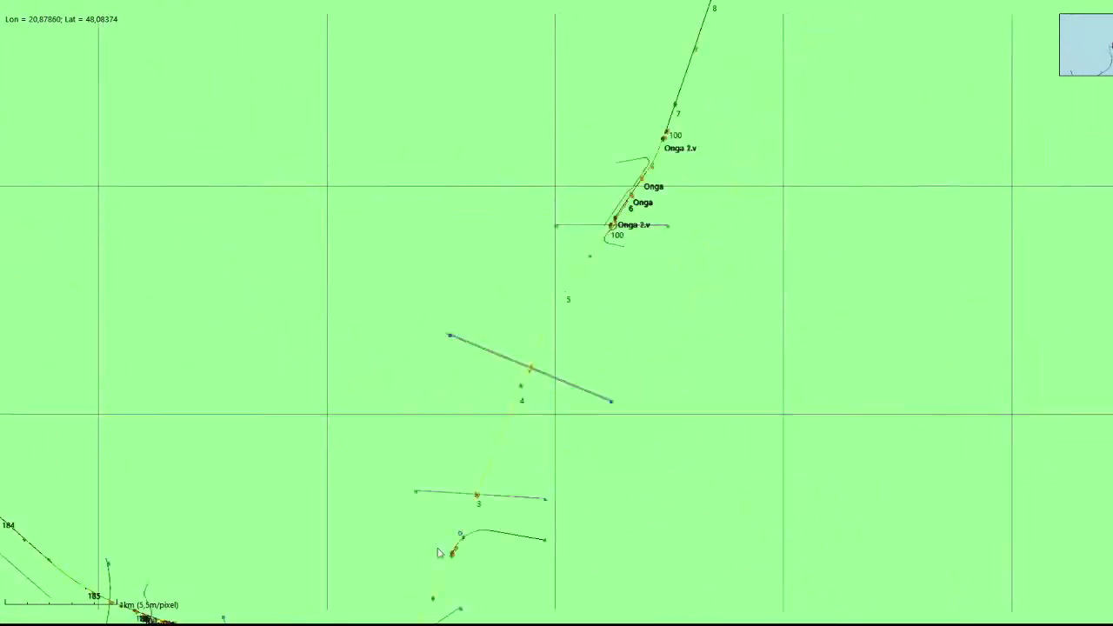
Extend the path north along the single line through Novajidrány's middle track towards Hidasnémeti.
left_click_drag(691, 192, 480, 323)
scroll(479, 322, "up", 5)
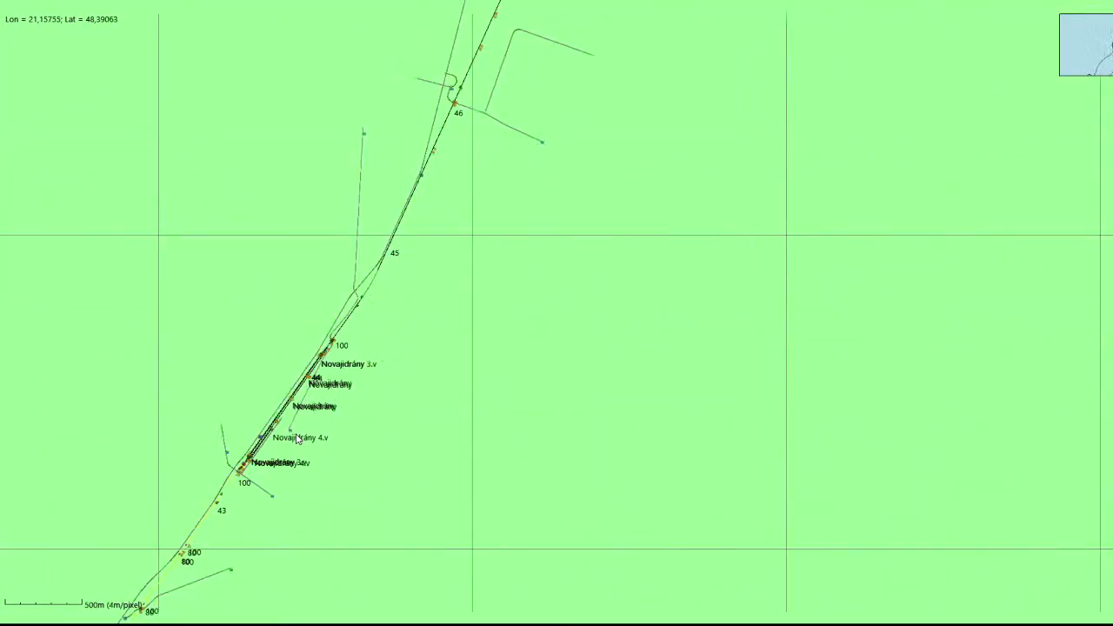
scroll(364, 368, "up", 3)
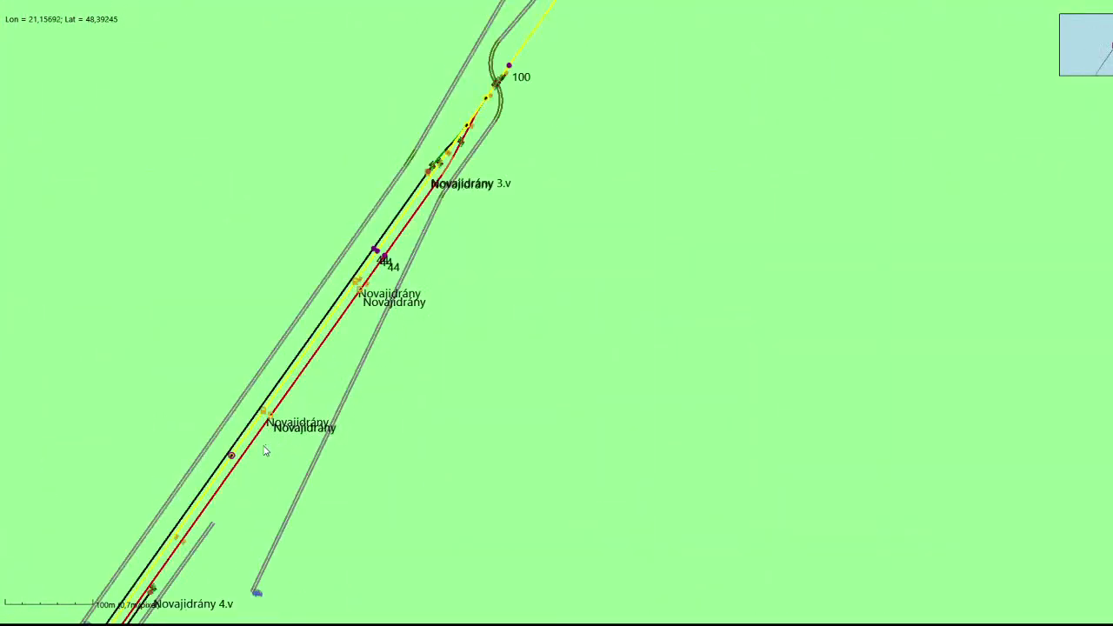
left_click_drag(453, 179, 306, 359)
scroll(306, 359, "down", 5)
left_click_drag(478, 211, 390, 299)
scroll(390, 299, "down", 3)
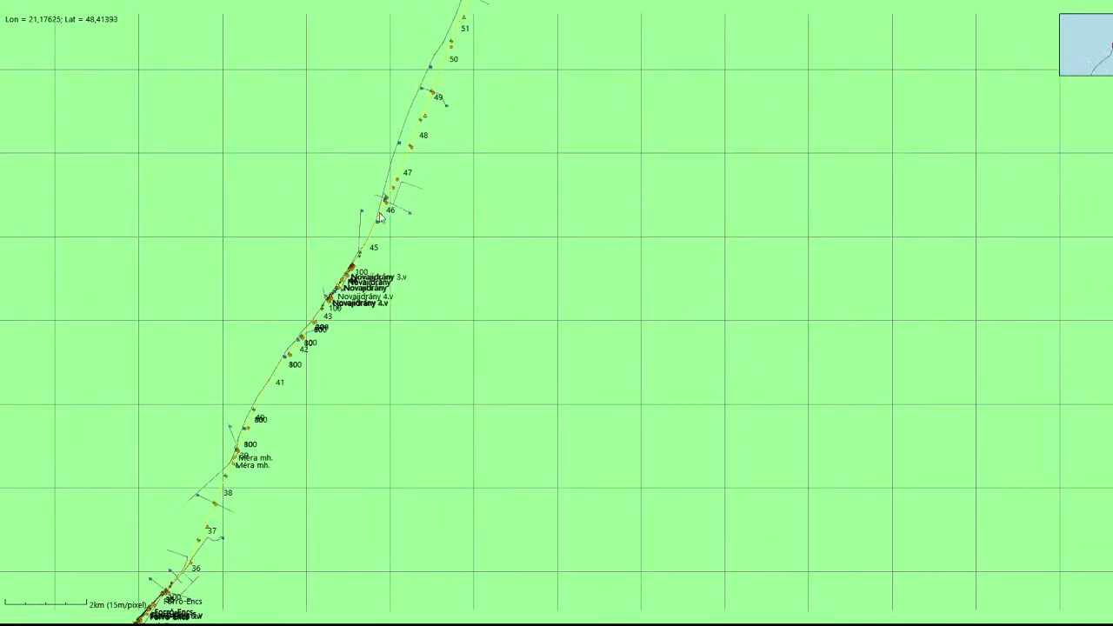
Route the path onto the easternmost track at Hidasnémeti and place its end point level with the III./1.vg. siding.
scroll(345, 291, "up", 5)
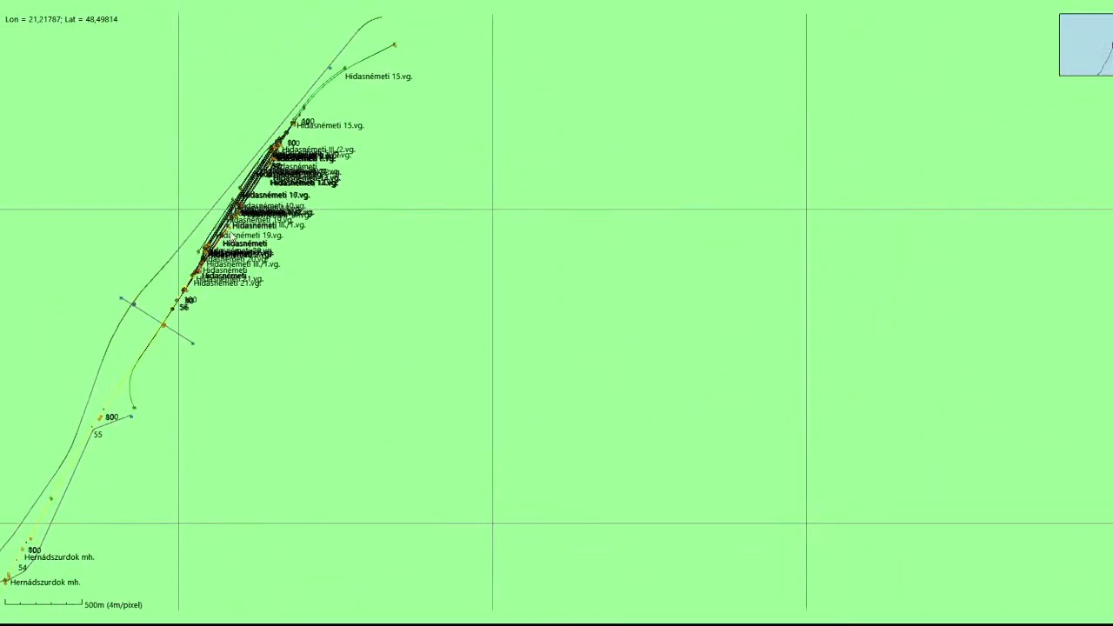
scroll(246, 331, "up", 4)
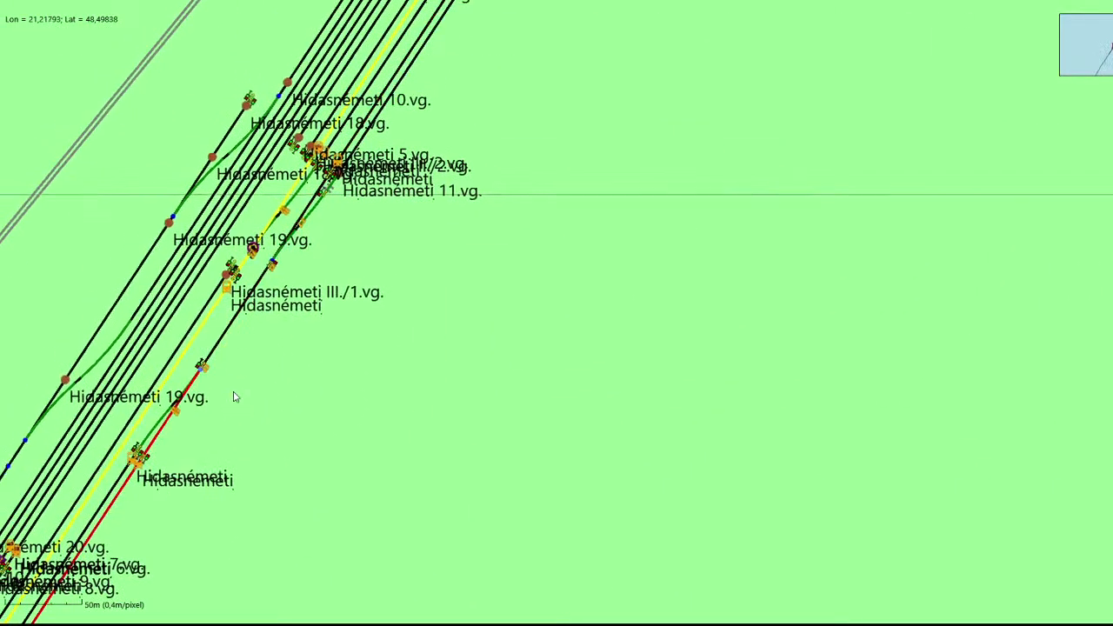
left_click_drag(104, 557, 392, 171)
left_click_drag(108, 589, 291, 441)
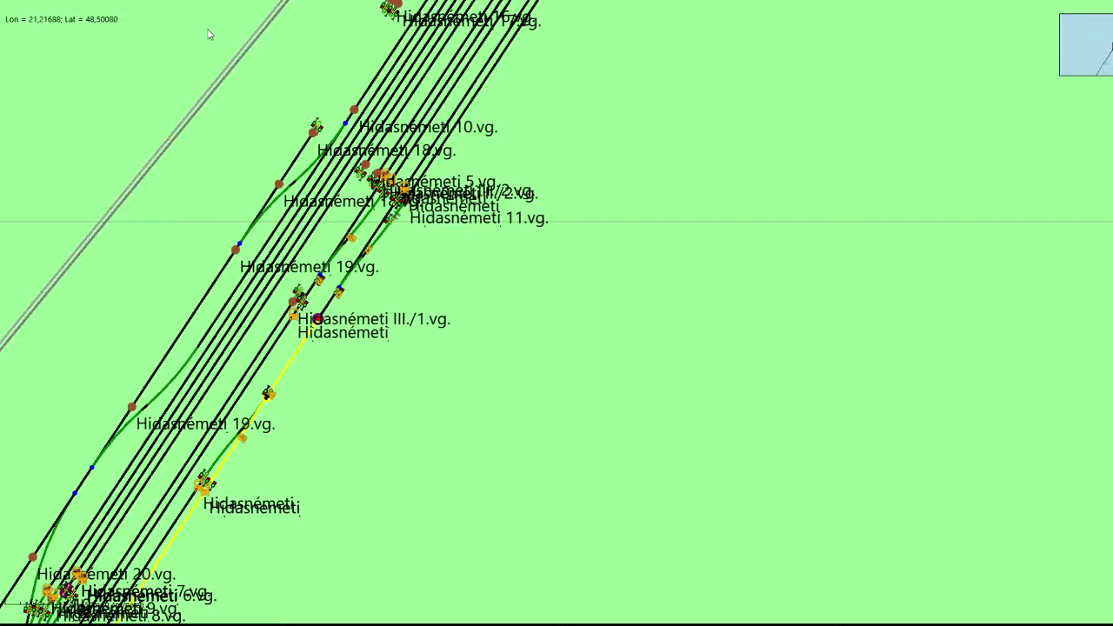
left_click(400, 44)
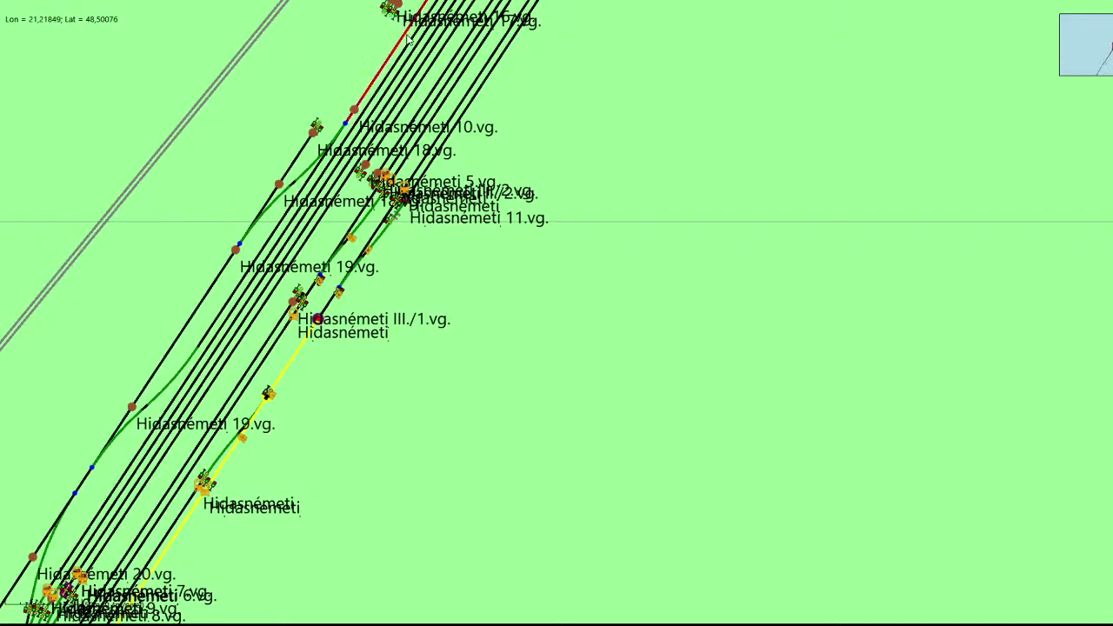
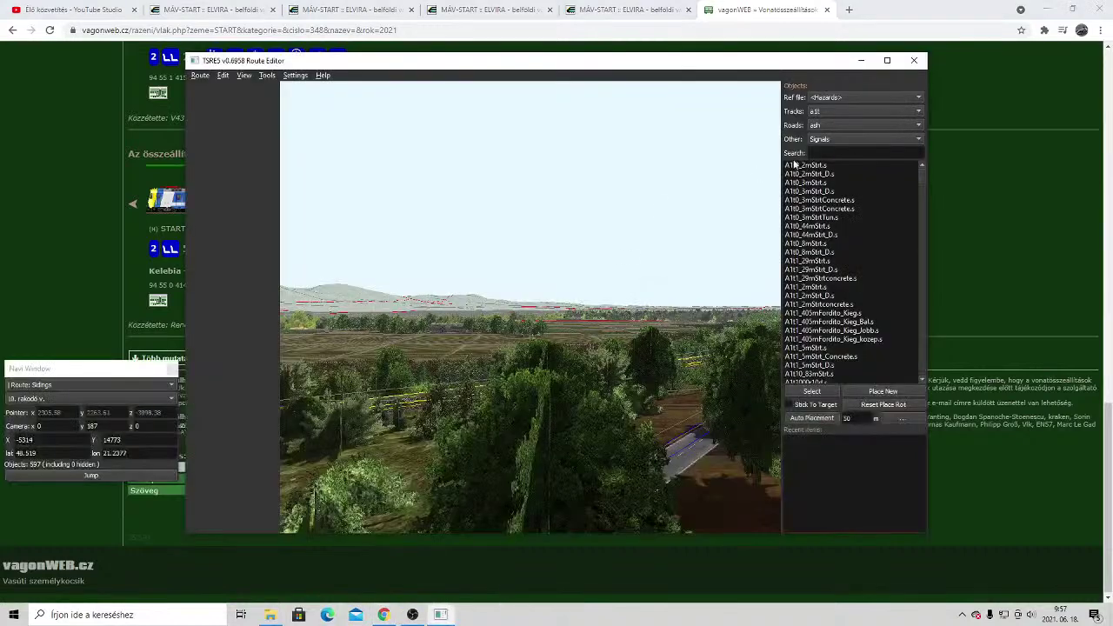
Maximize the TSRE5 Route Editor, switch to the activity tools, create a new activity and open its settings.
left_click(887, 61)
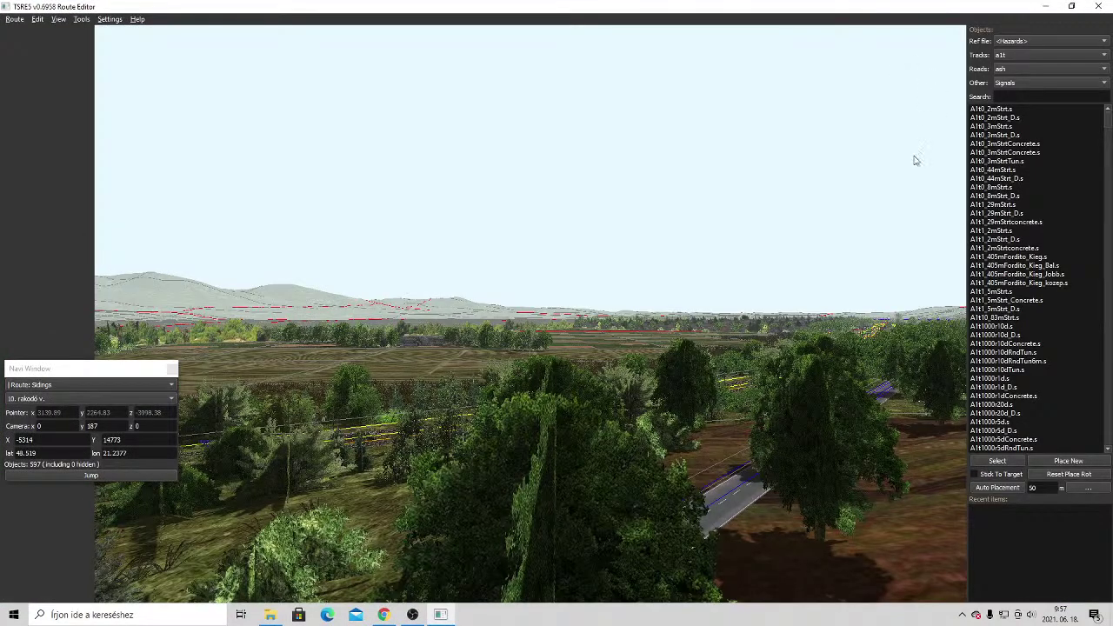
key("F5")
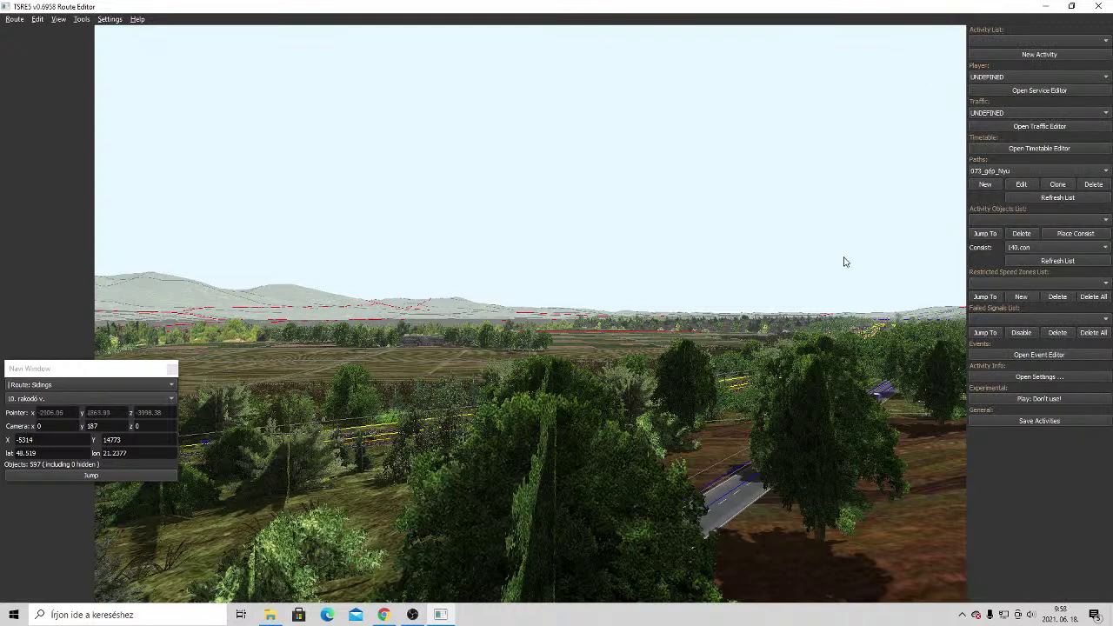
left_click(1009, 56)
left_click(1048, 377)
Set the activity's file name and display name to 5335 and its difficulty to Medium.
double_click(428, 180)
double_click(428, 182)
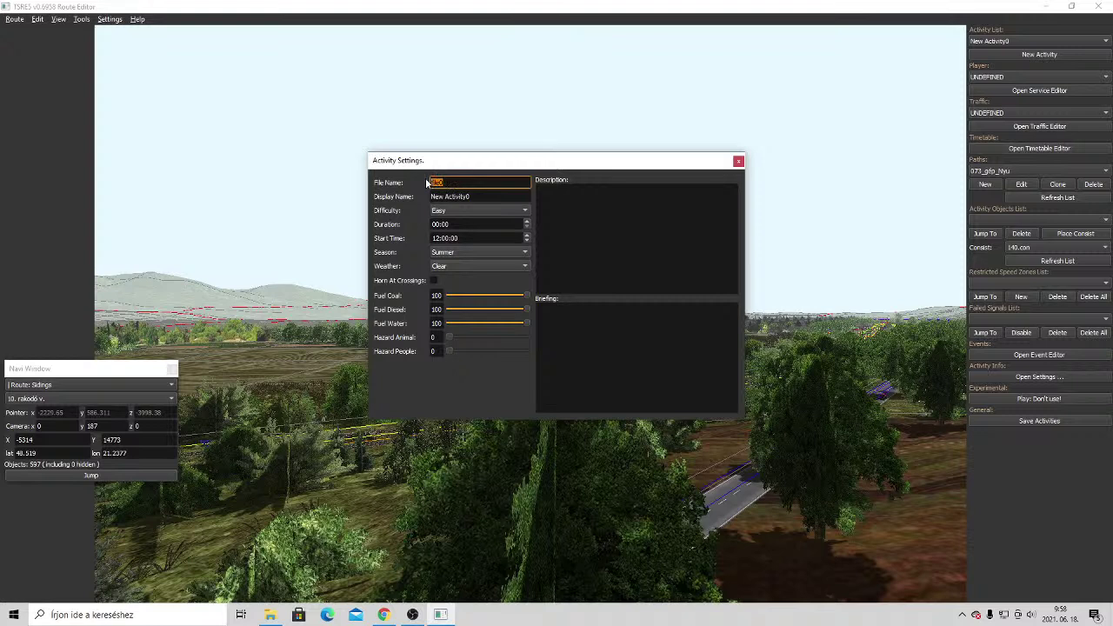
type("5335")
key("Tab")
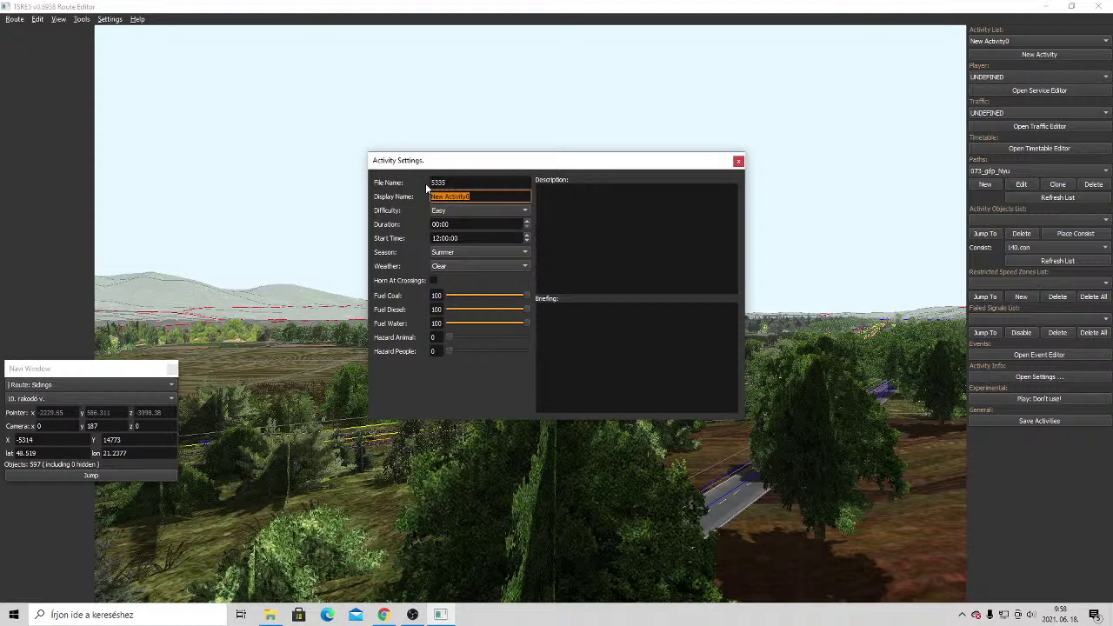
type("5335")
key("Return")
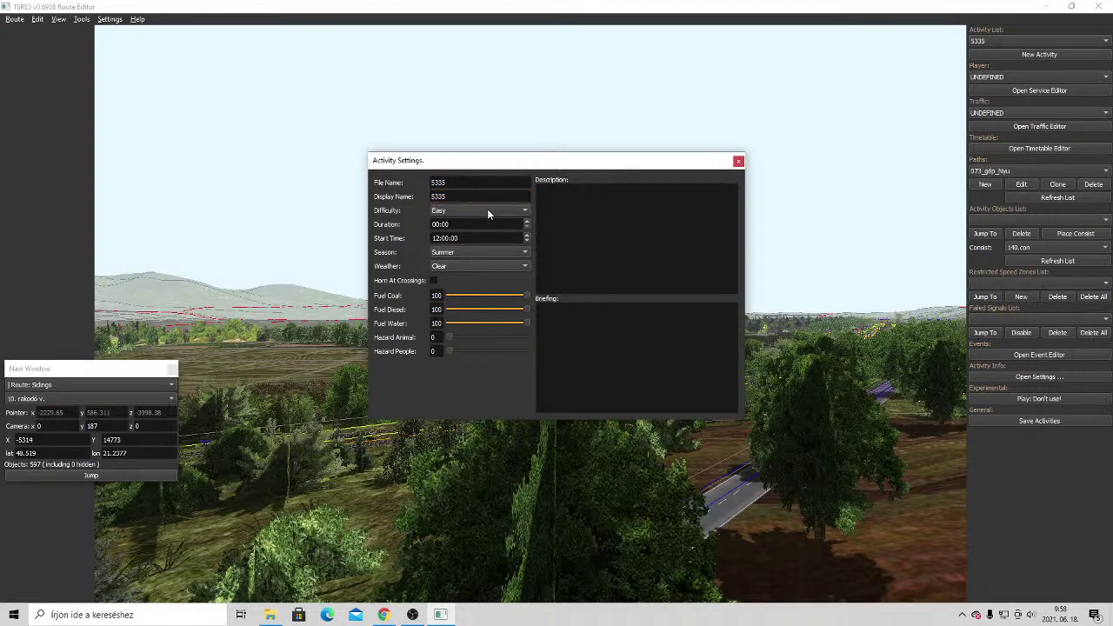
left_click(480, 210)
left_click(461, 232)
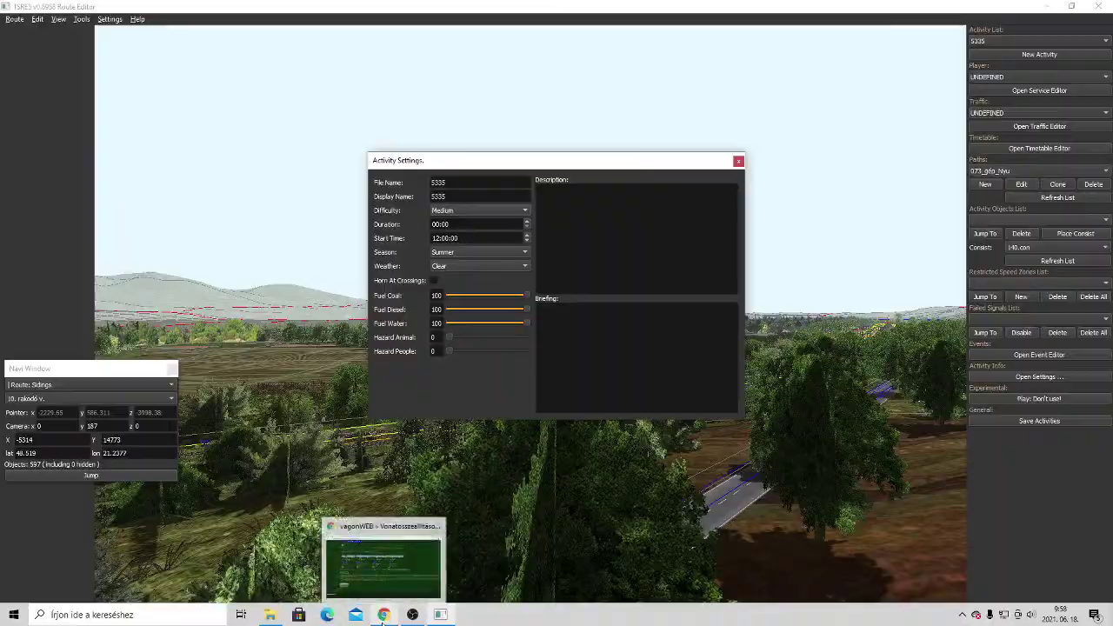
Check train 5335's departure time from Hidasnémeti in the ELVIRA timetable in Chrome, and return to the activity settings.
left_click(383, 615)
left_click(217, 10)
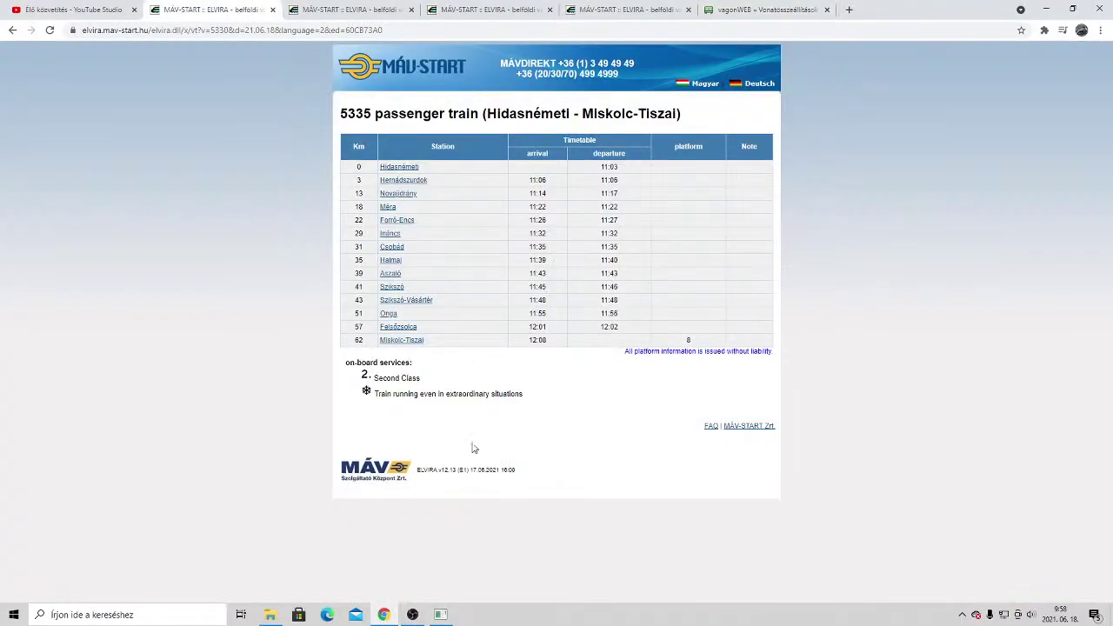
left_click(442, 616)
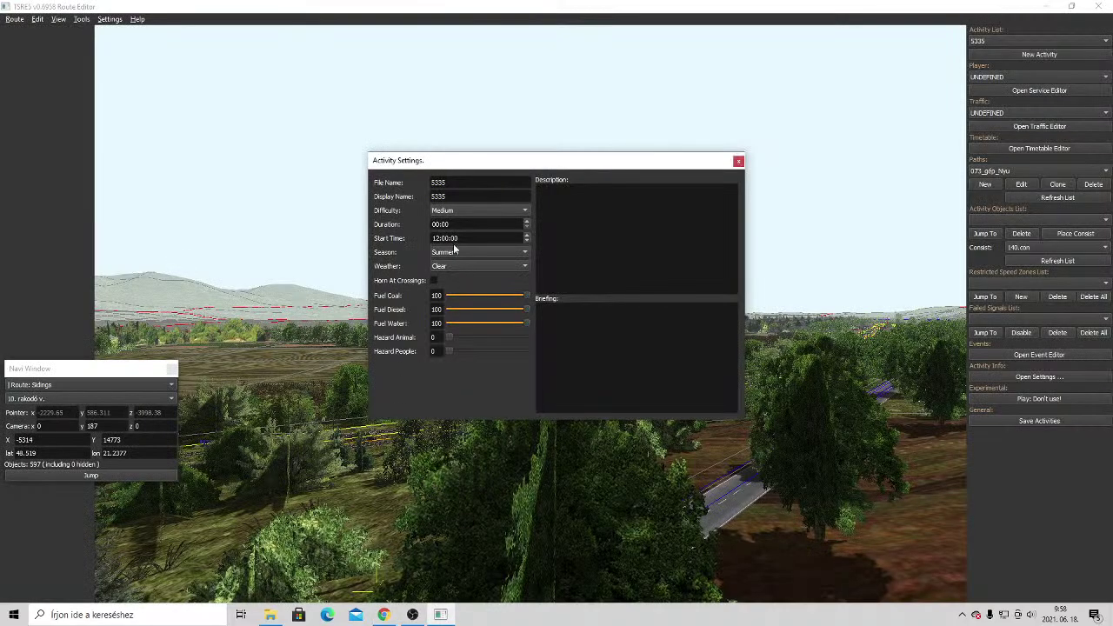
Set the activity's duration to 01:05 and its start time to 11:00:00.
left_click(437, 225)
key("BackSpace")
type("1:0")
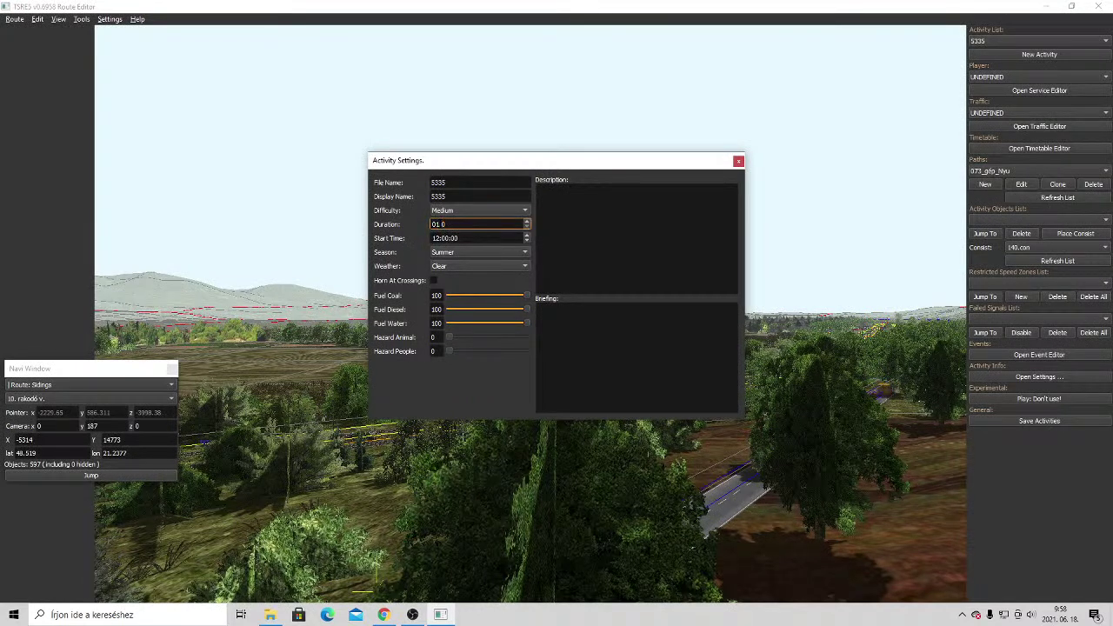
type("5")
left_click(433, 237)
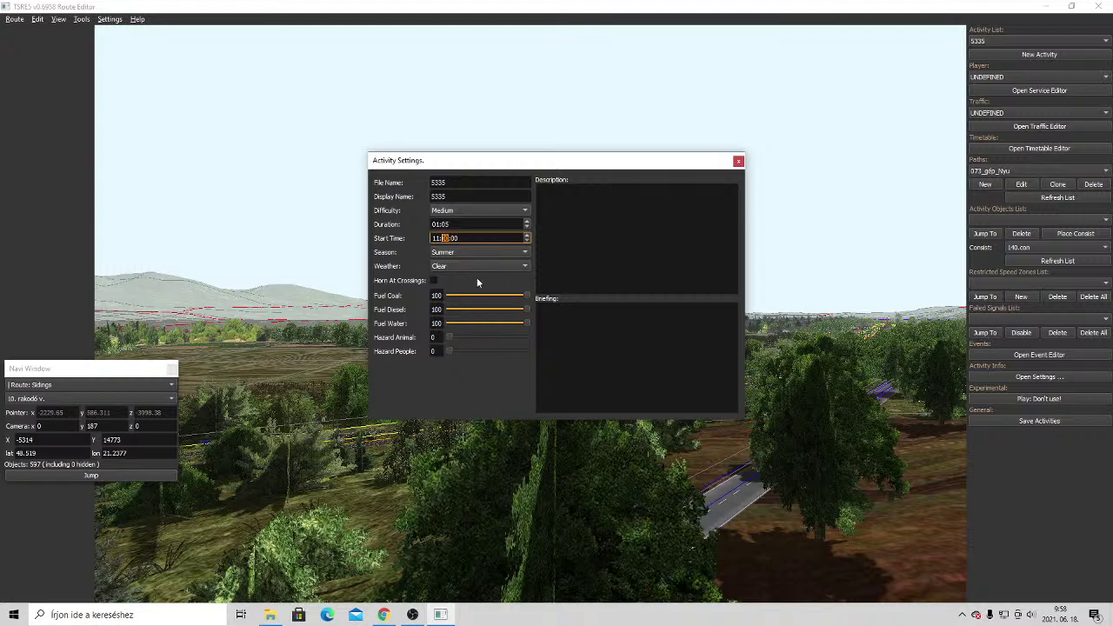
Enable the horn at crossings, adjust the animal hazard level, and close the activity settings.
left_click(434, 282)
left_click_drag(448, 339, 542, 360)
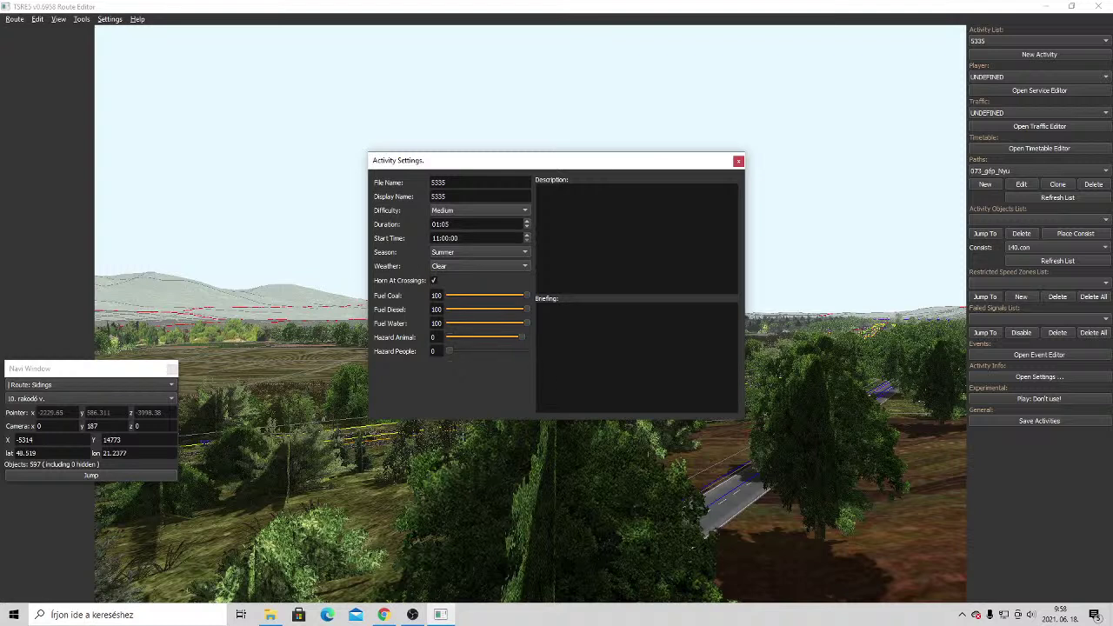
left_click_drag(528, 337, 479, 351)
left_click(738, 161)
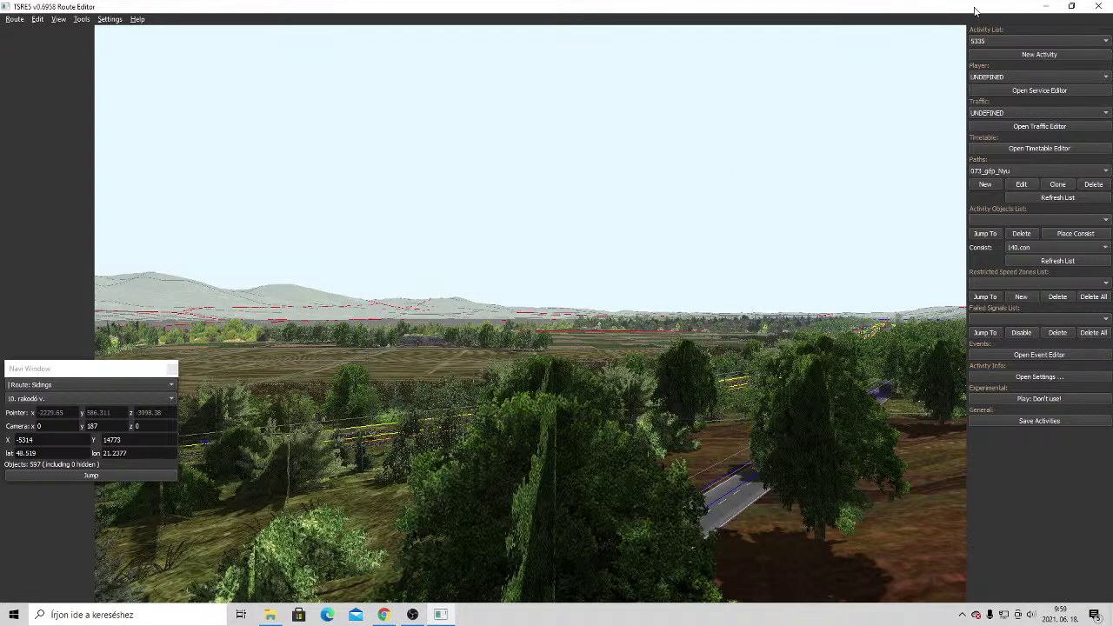
Open the service editor and create a new service with the file name 5335.
left_click(1004, 89)
left_click(599, 590)
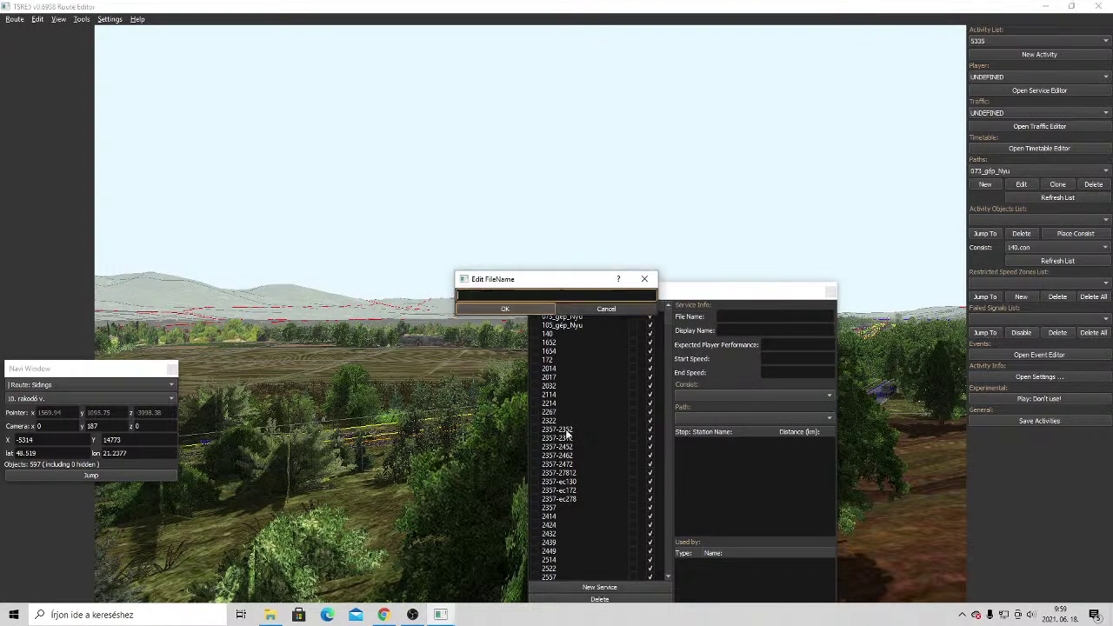
type("5335")
key("Return")
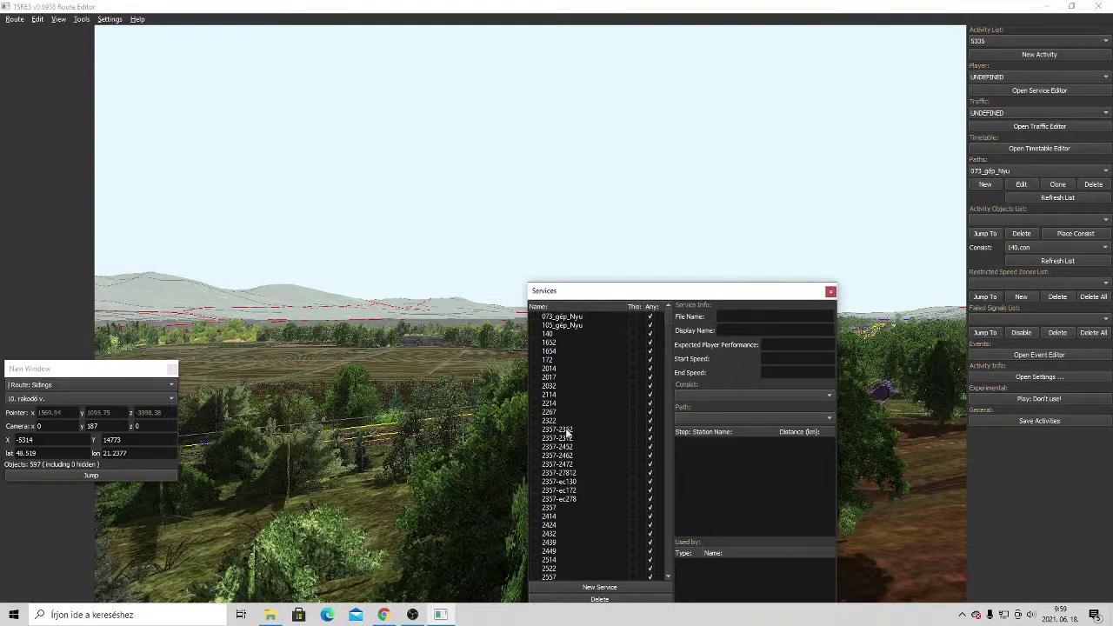
Select service 5335 and assign it consist 5335.con and path 5335.
left_click_drag(667, 330, 670, 585)
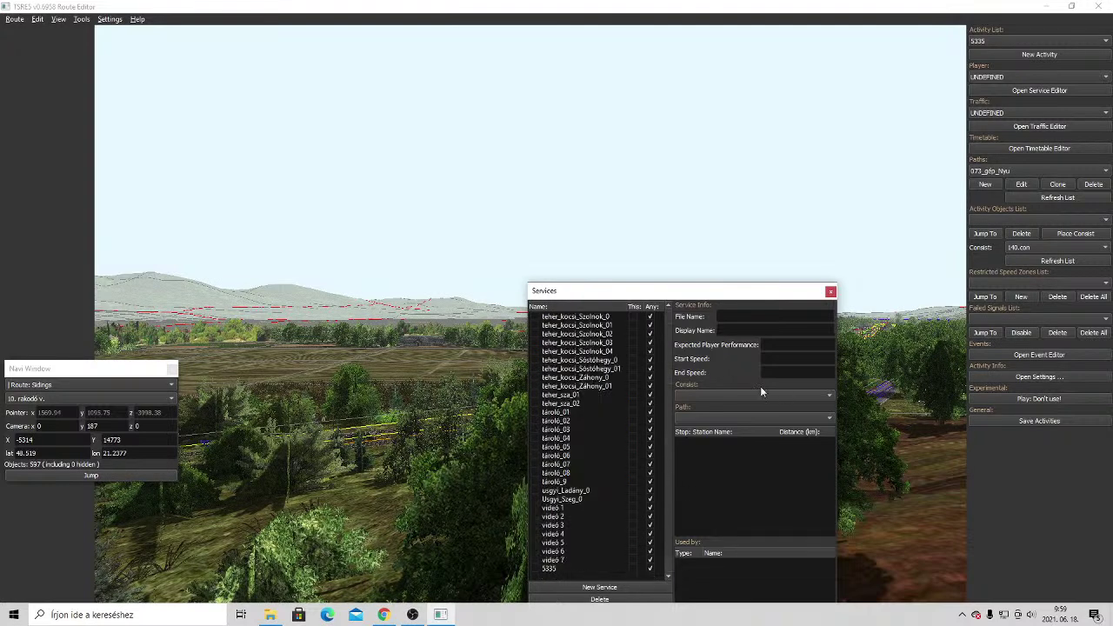
left_click(718, 395)
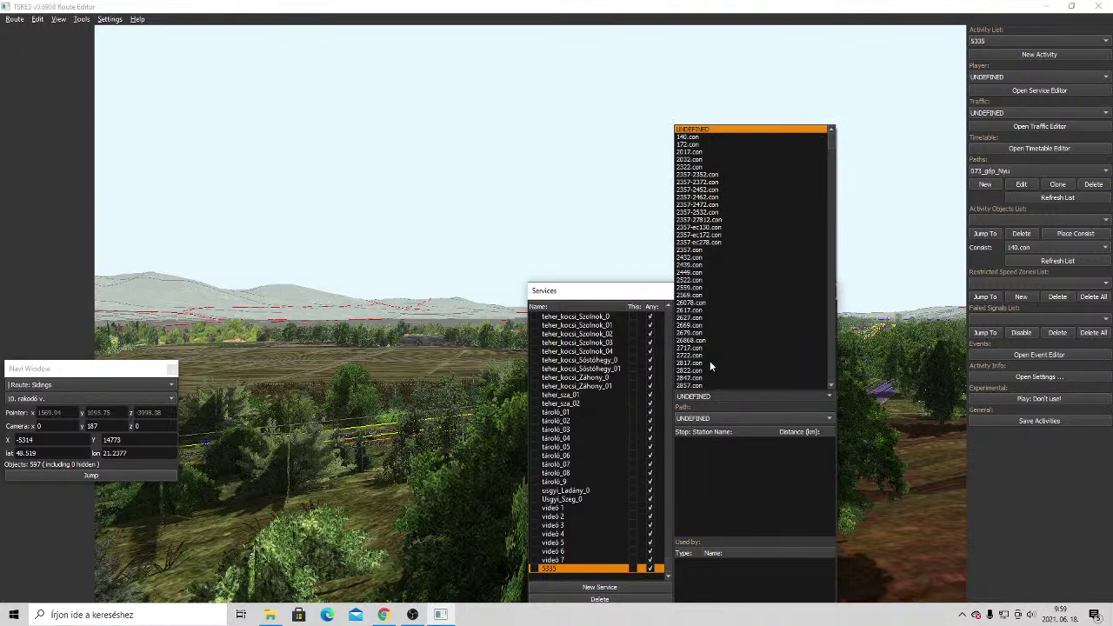
scroll(709, 361, "down", 10)
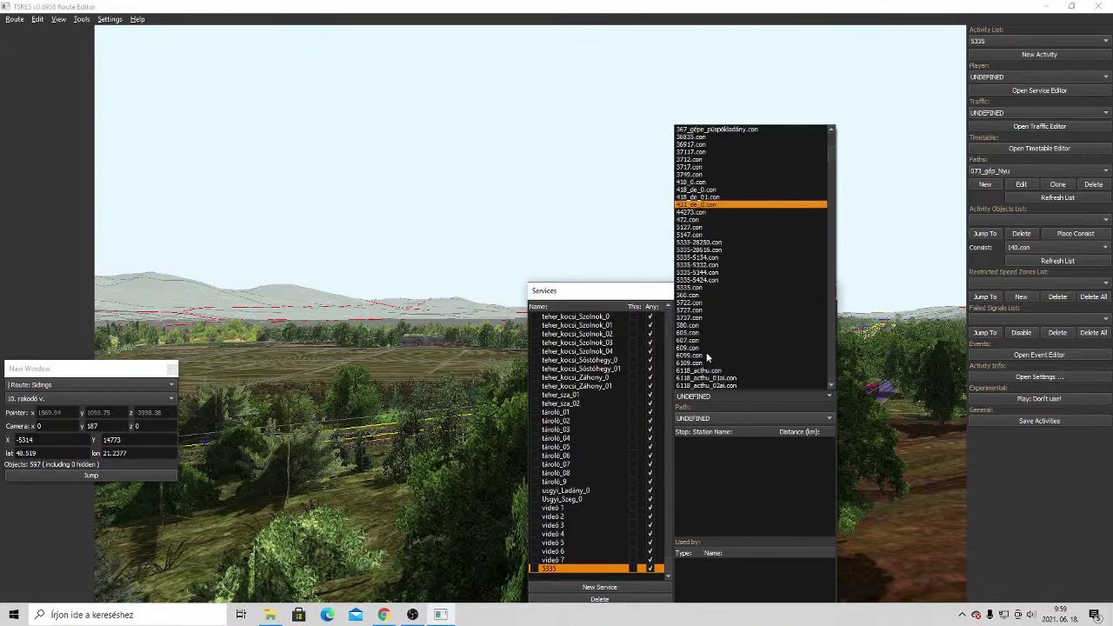
left_click(690, 288)
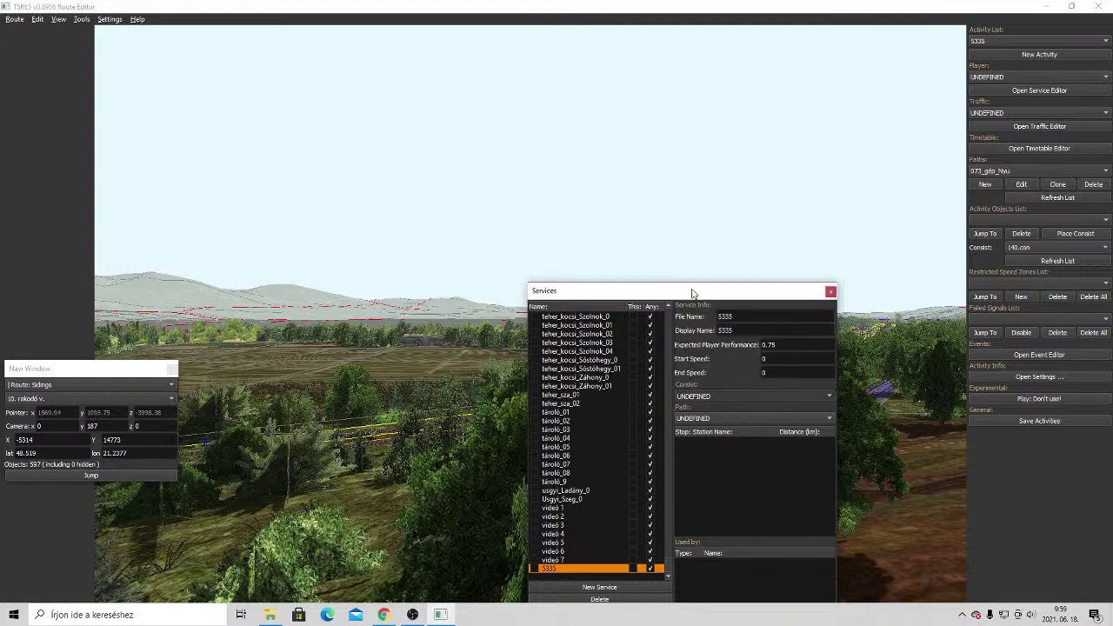
left_click(705, 421)
scroll(691, 393, "down", 6)
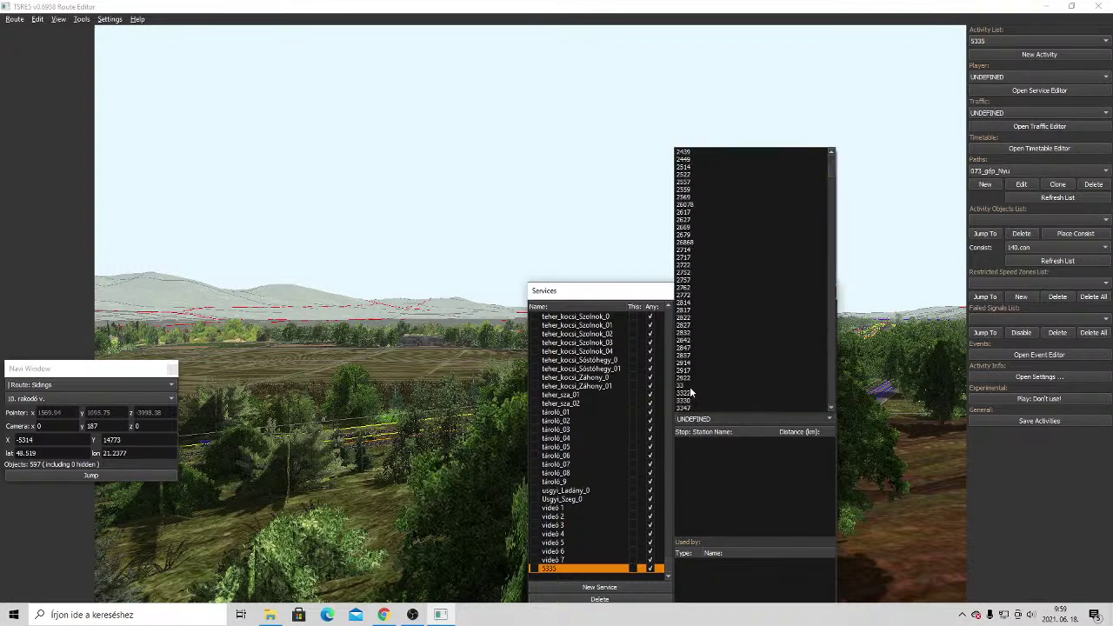
scroll(691, 393, "down", 12)
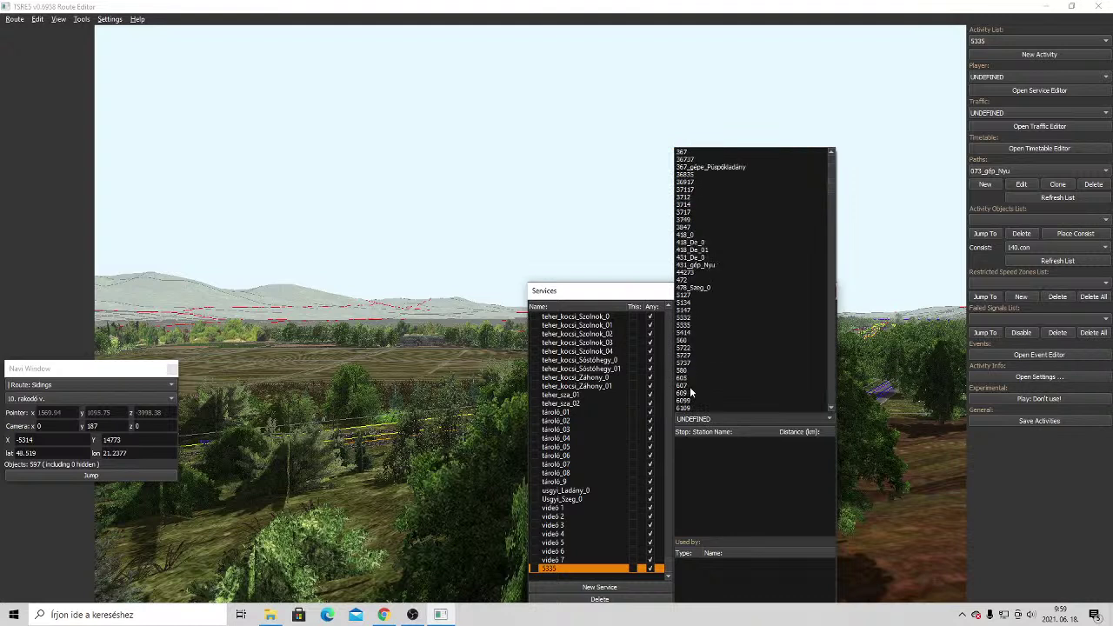
left_click(691, 324)
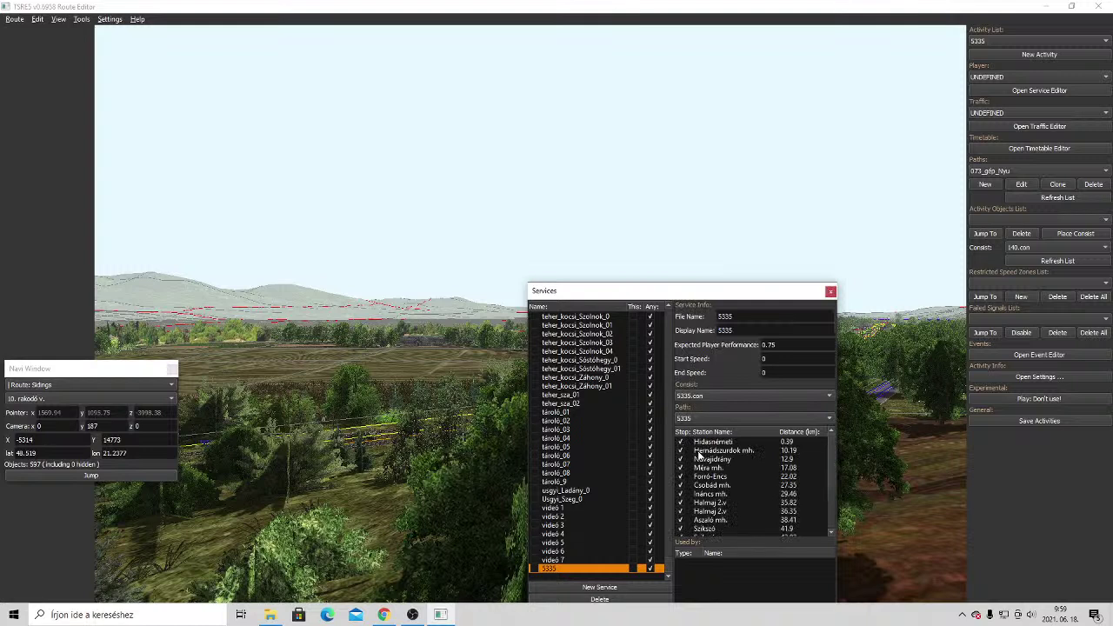
Exclude the duplicate Halmaj 2.v stop at 35.82 km and compare the stops with train 5335's ELVIRA timetable in Chrome.
left_click(681, 503)
mouse_move(397, 620)
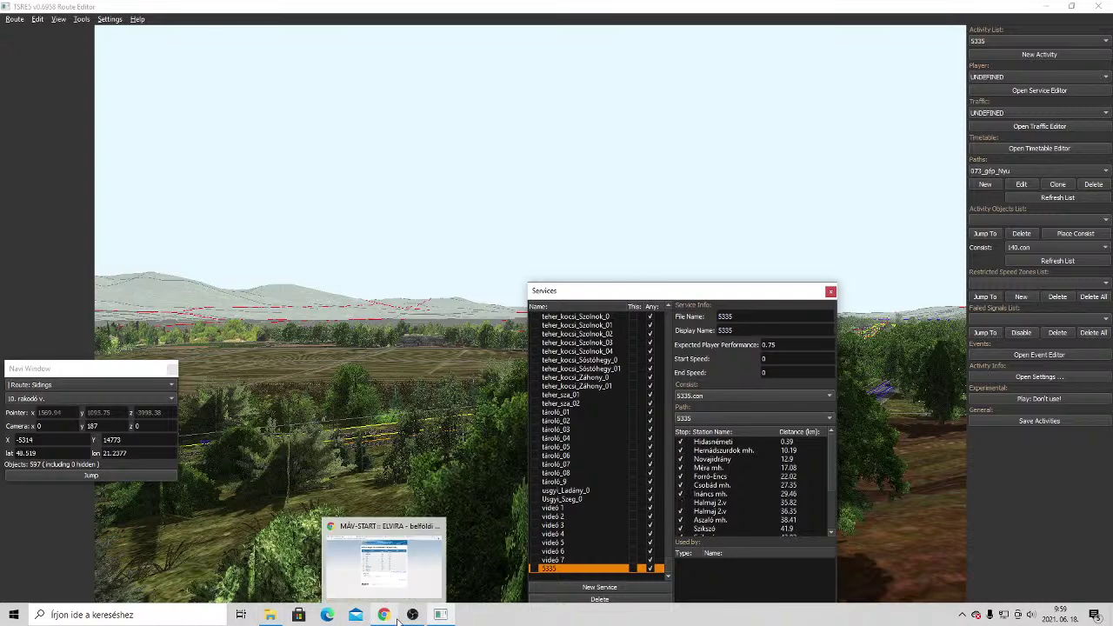
left_click(374, 554)
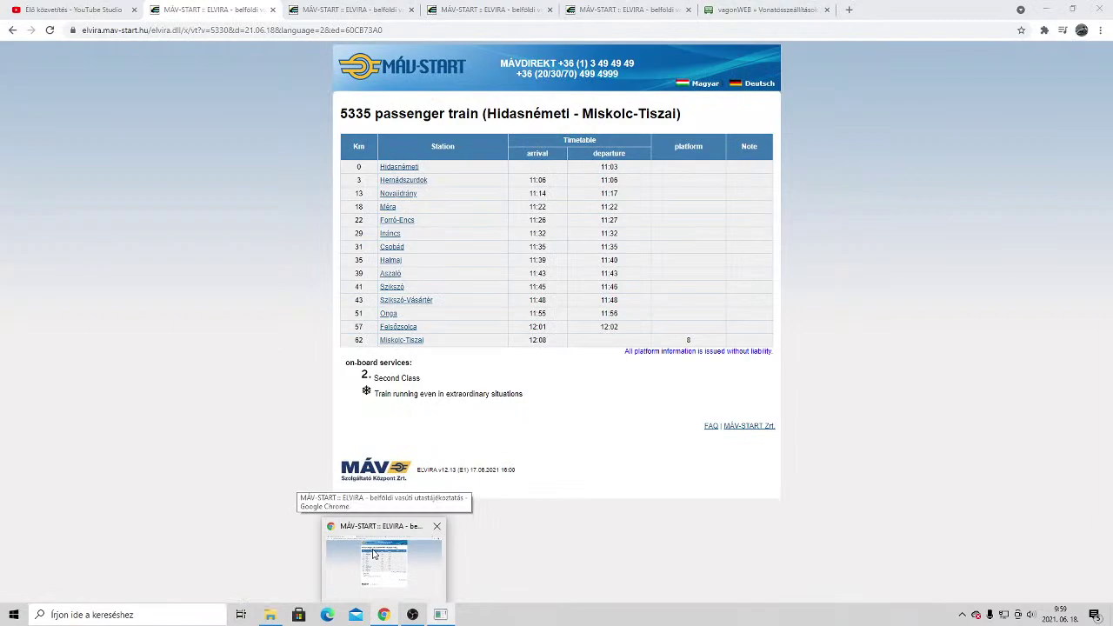
left_click(375, 554)
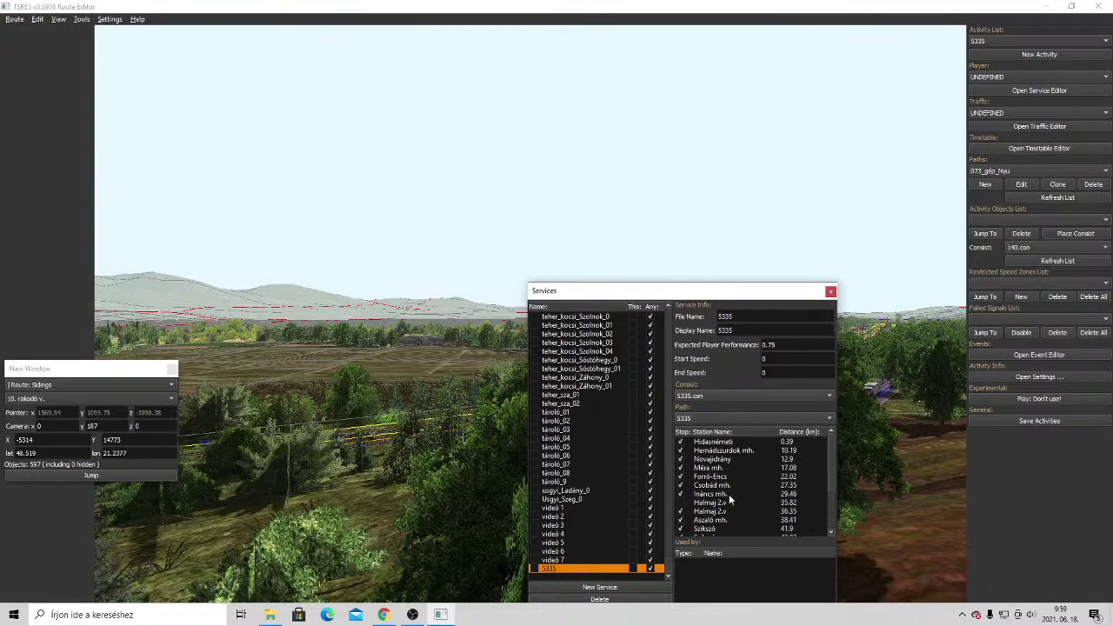
Exclude the duplicate stops Szikszó at 41.9 km and Onga at 51.11 km, and recheck the timetable in Chrome.
scroll(729, 501, "down", 2)
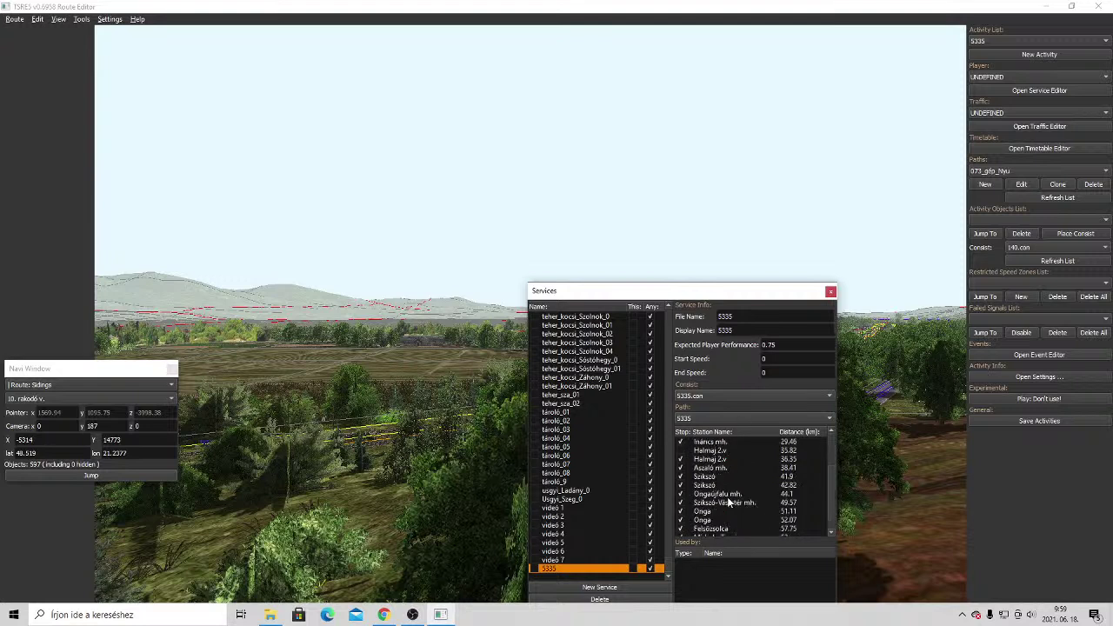
scroll(726, 501, "down", 1)
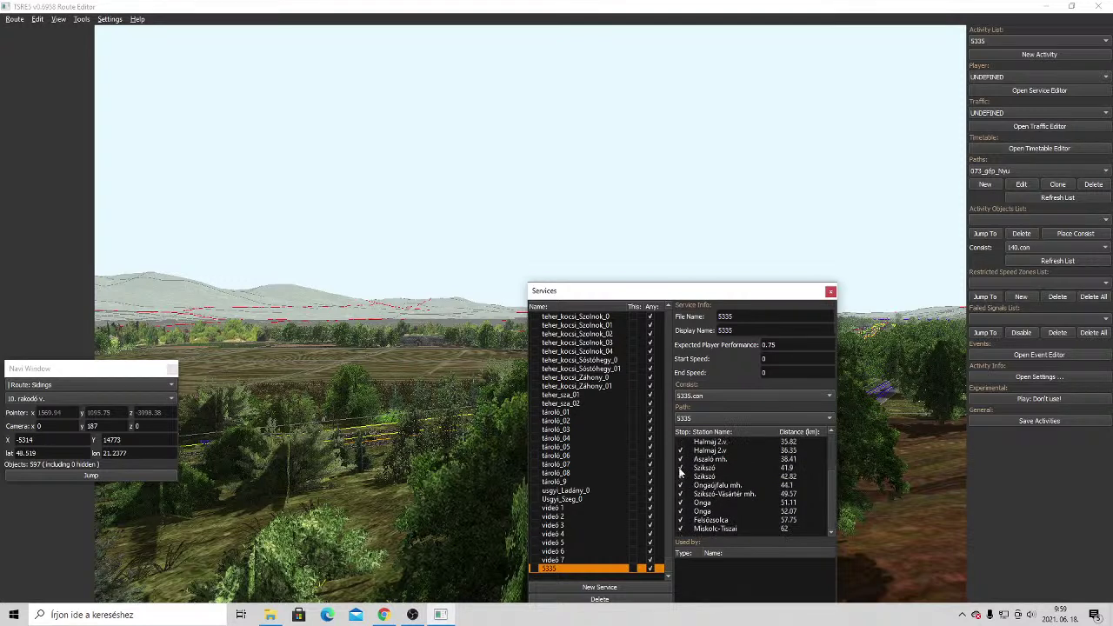
left_click(682, 470)
left_click(682, 503)
mouse_move(386, 616)
left_click(389, 588)
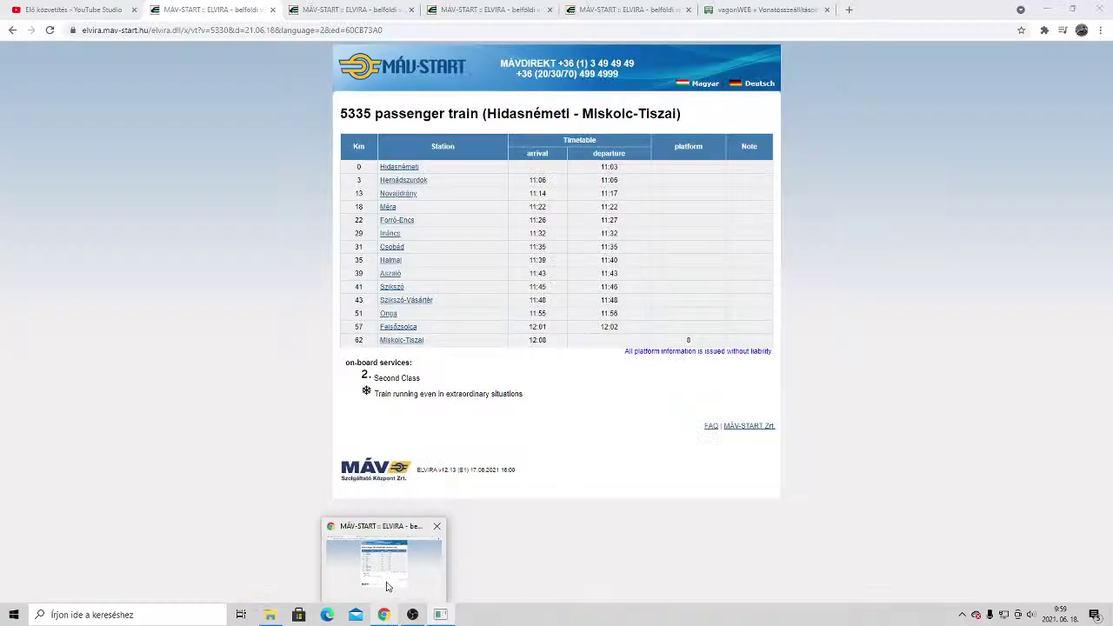
key("alt+Tab")
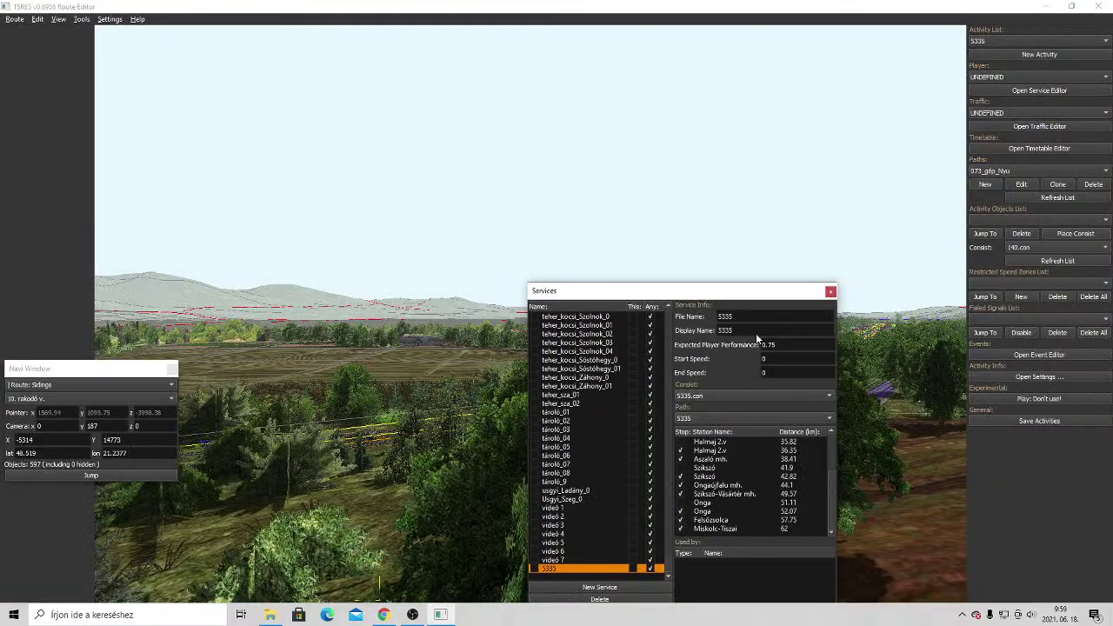
Start another new service and open train 5332's timetable from the Hidasnémeti station listing in Chrome.
left_click(567, 586)
mouse_move(429, 620)
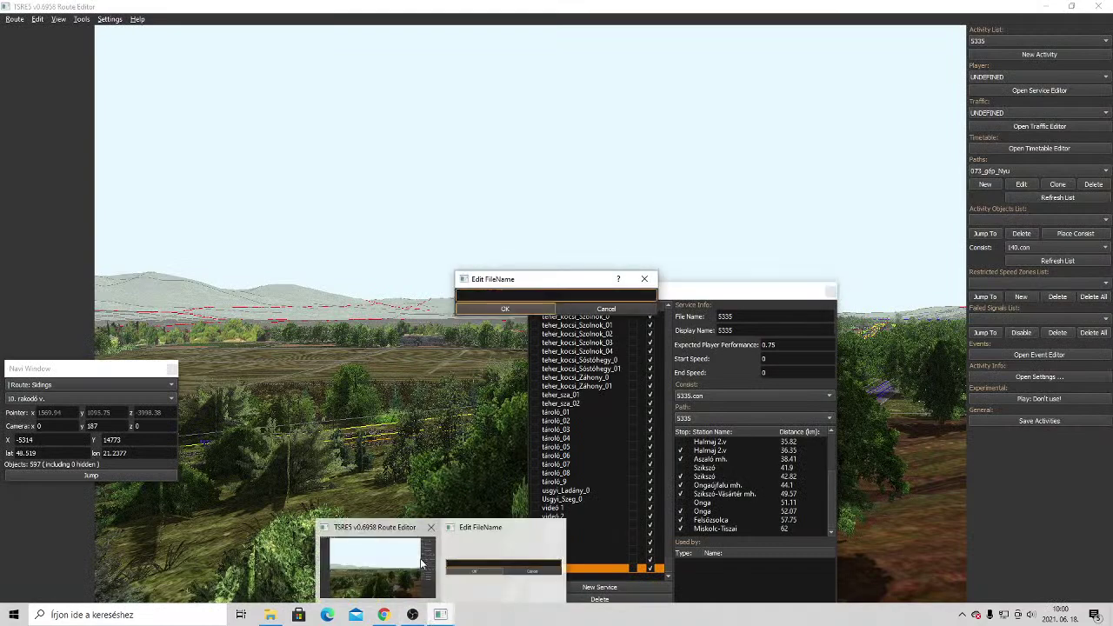
mouse_move(383, 615)
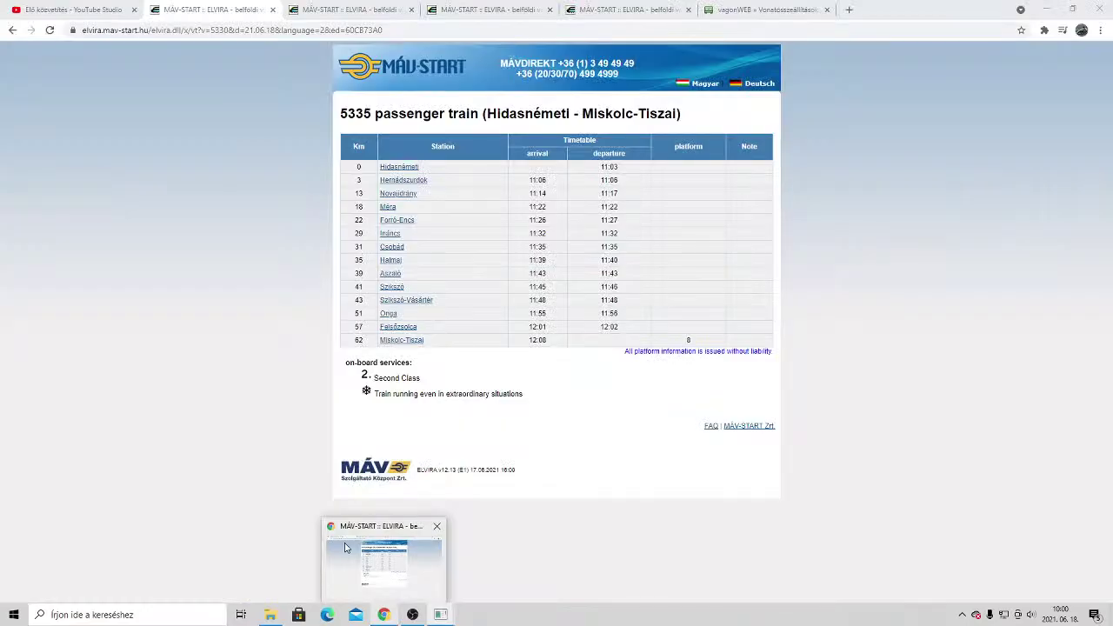
left_click(345, 548)
left_click(348, 10)
left_click(474, 10)
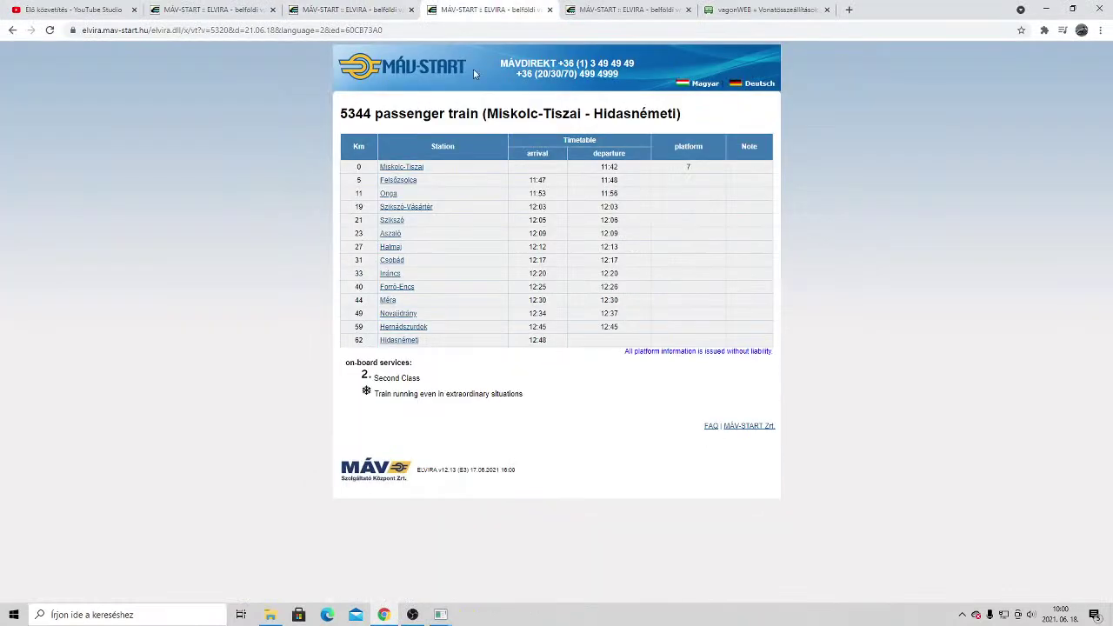
left_click(606, 7)
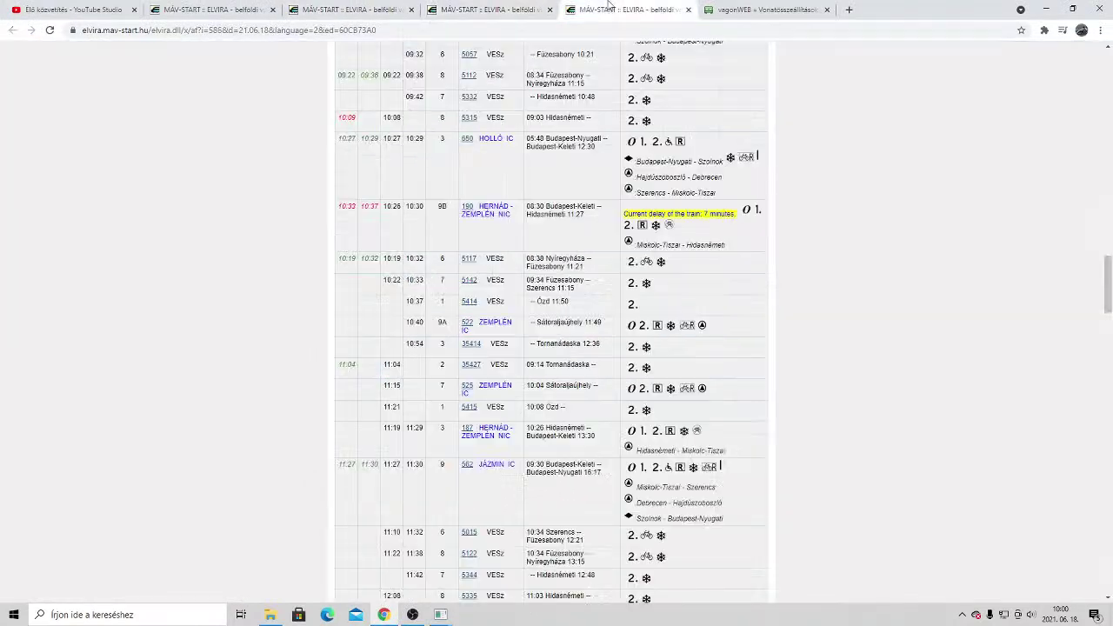
left_click(455, 7)
left_click(366, 8)
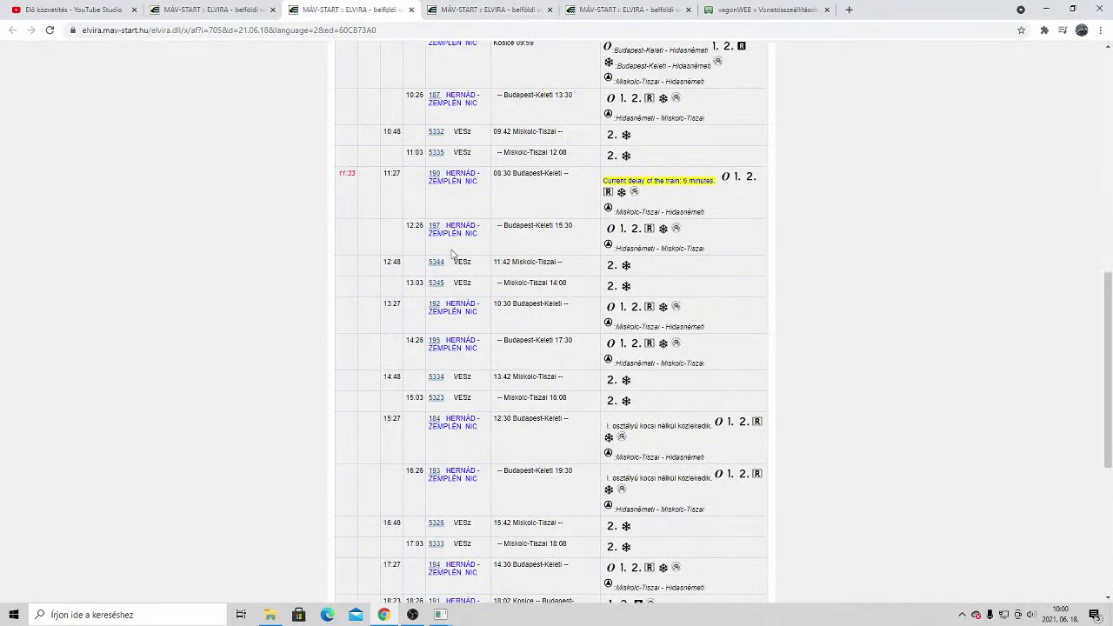
scroll(364, 125, "up", 2)
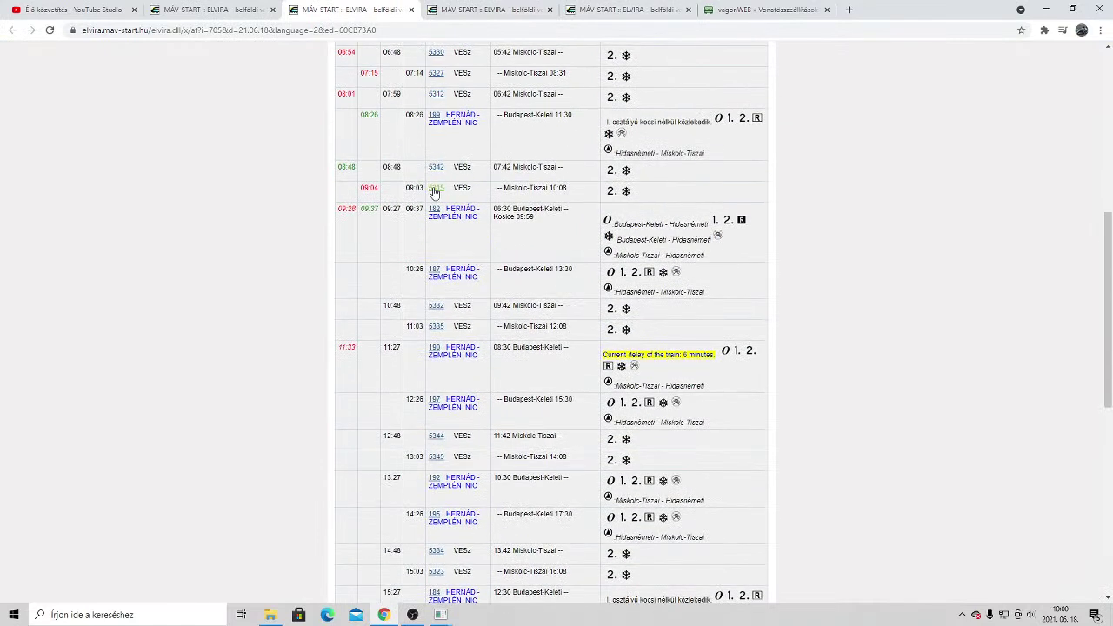
left_click(437, 309)
Name the new service 5332 and return to the Services window in TSRE5.
mouse_move(441, 615)
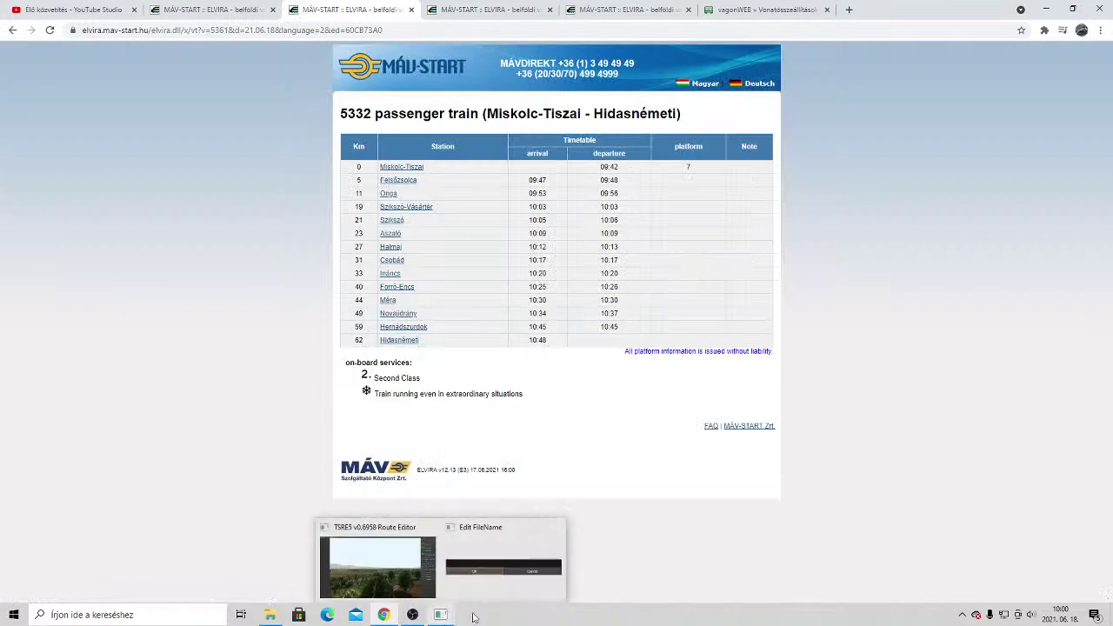
left_click(502, 565)
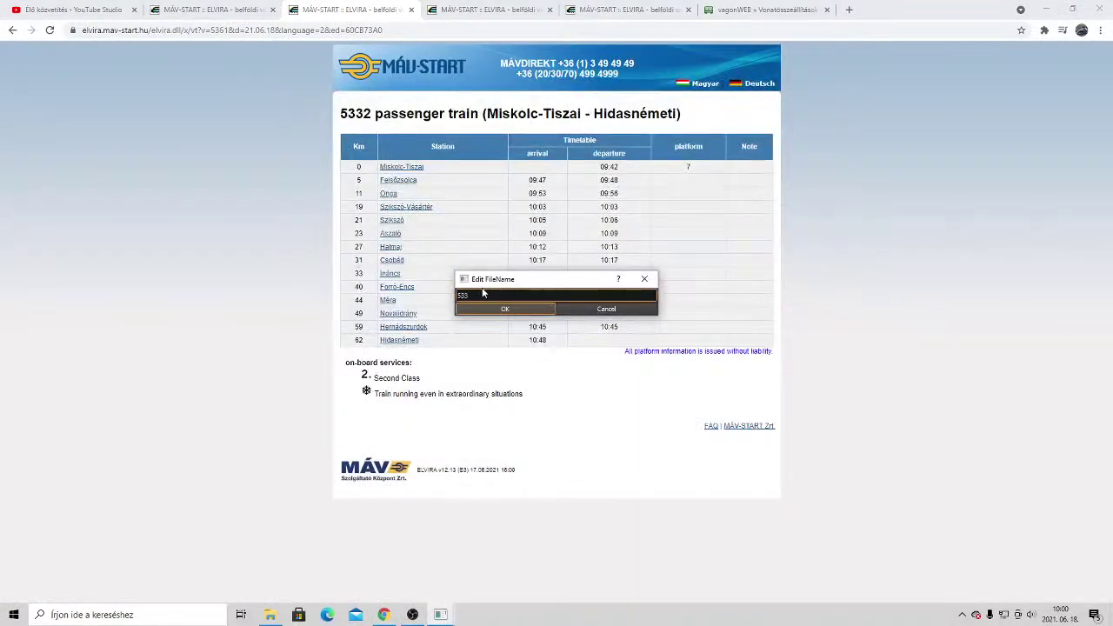
type("5332")
key("Return")
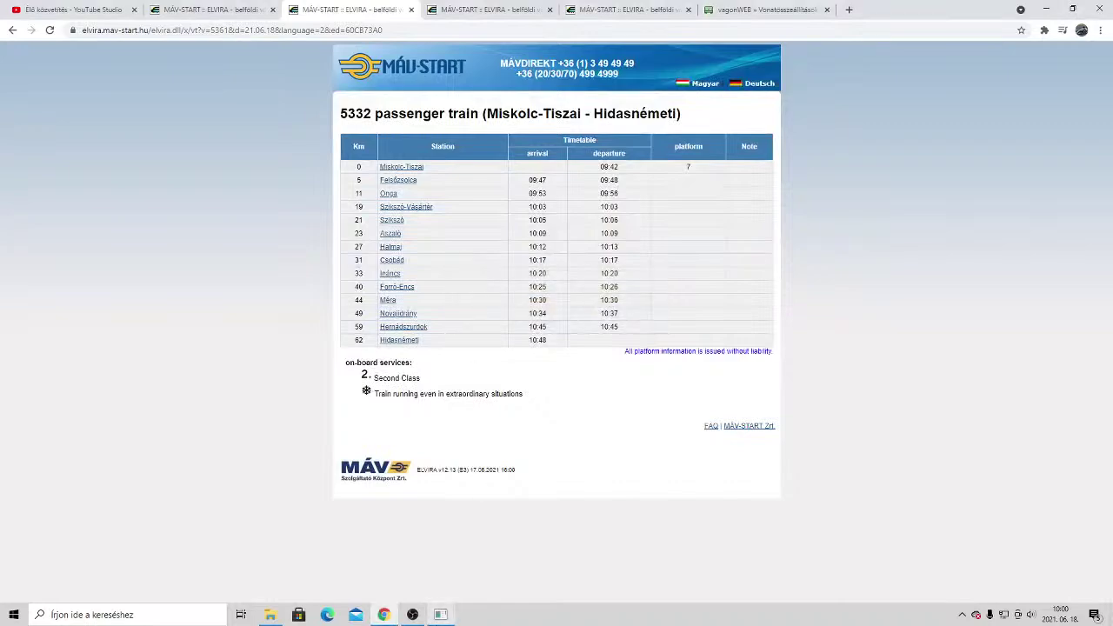
left_click(443, 609)
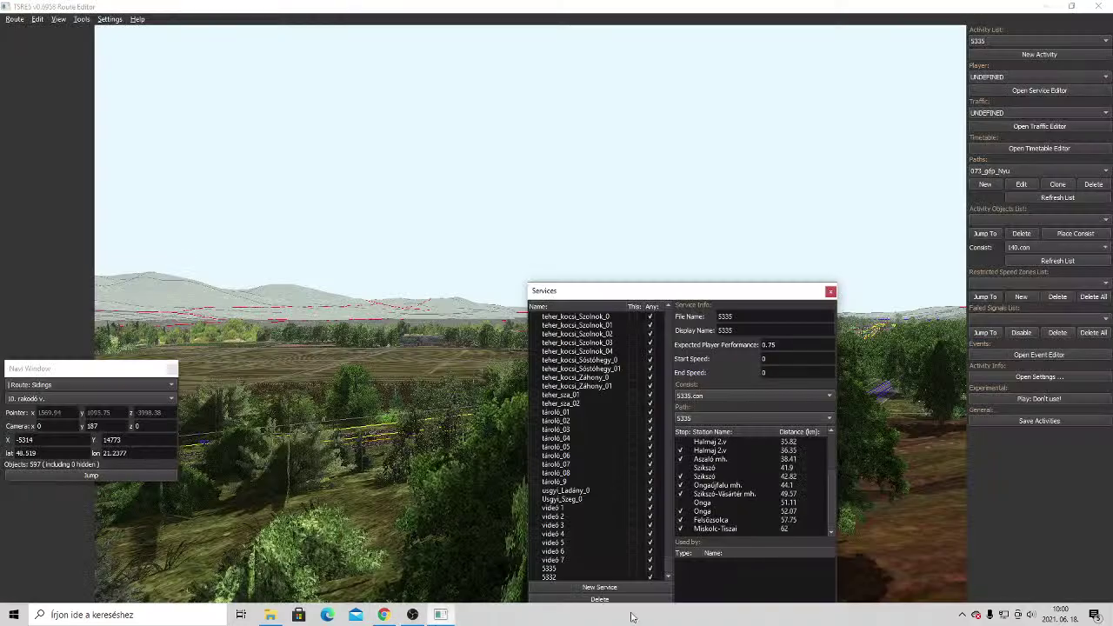
Assign the consist 5335-5332.con and the path 5332 to service 5332.
left_click(558, 577)
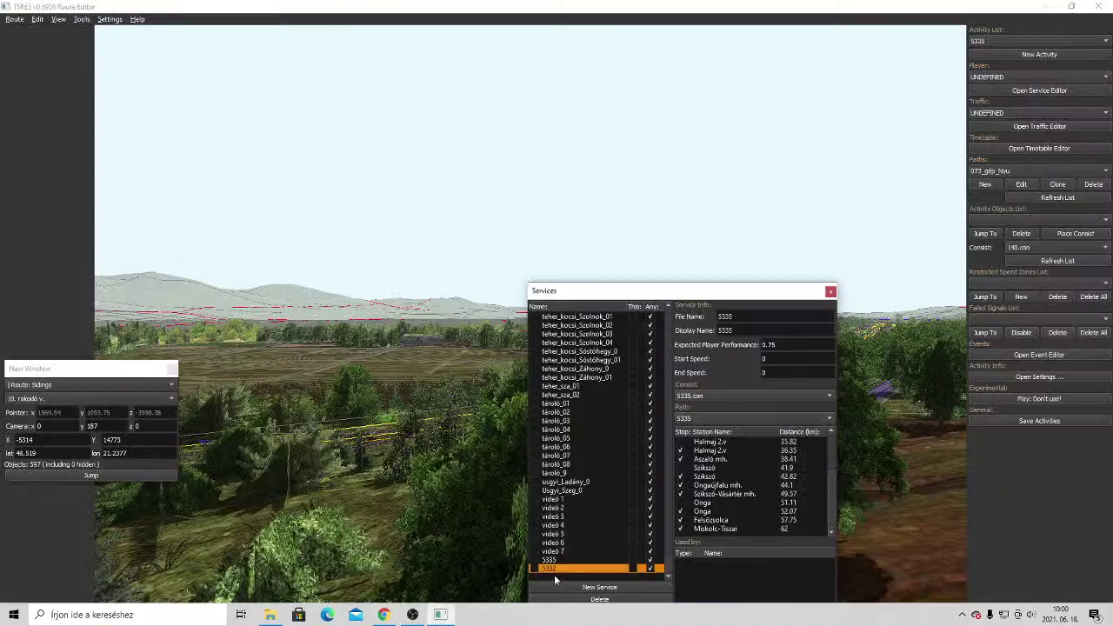
left_click(694, 399)
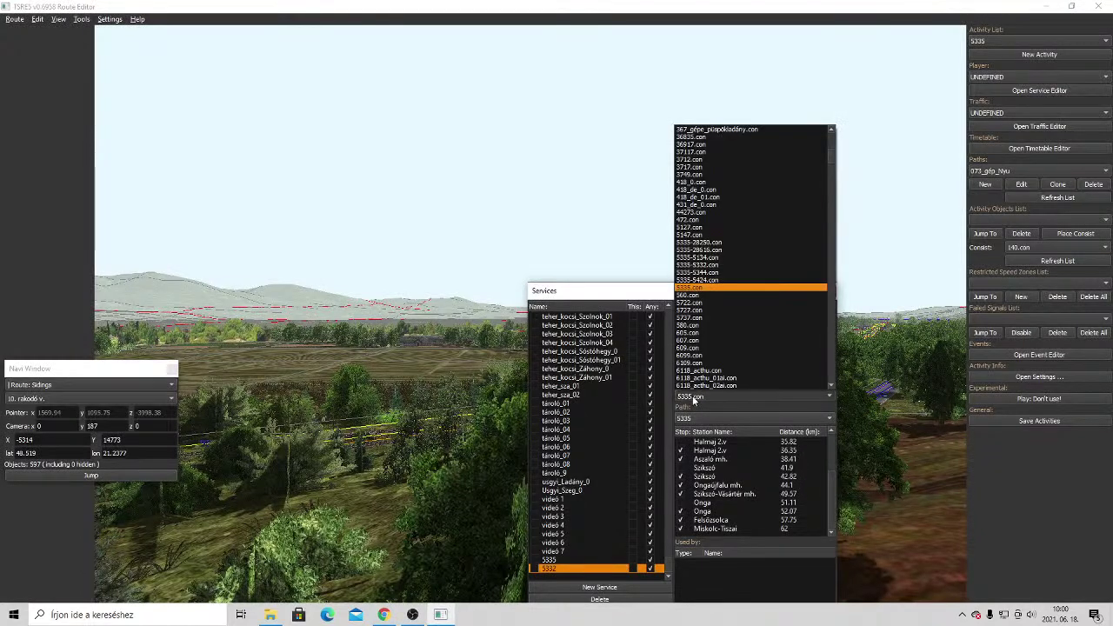
left_click(567, 569)
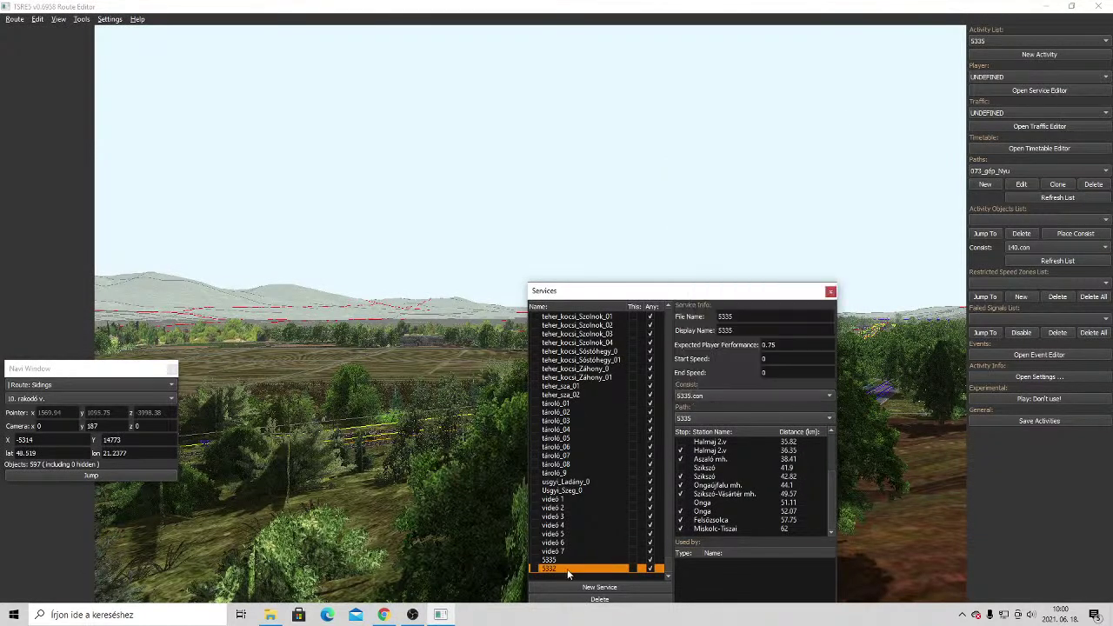
left_click(567, 569)
left_click(711, 396)
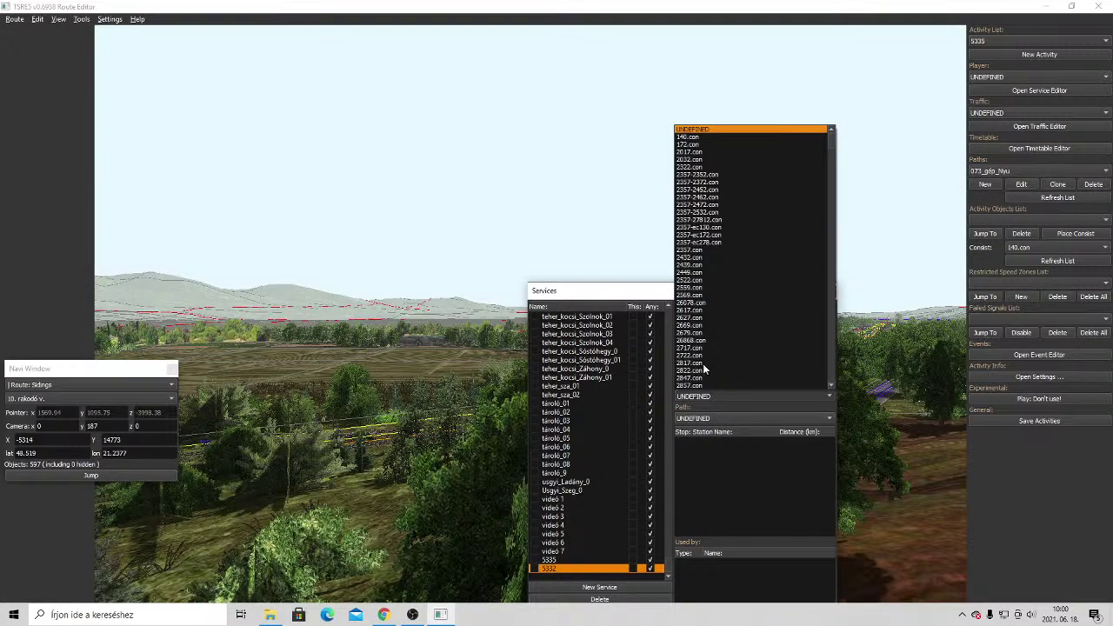
scroll(706, 374, "down", 10)
scroll(702, 365, "down", 4)
scroll(700, 347, "down", 1)
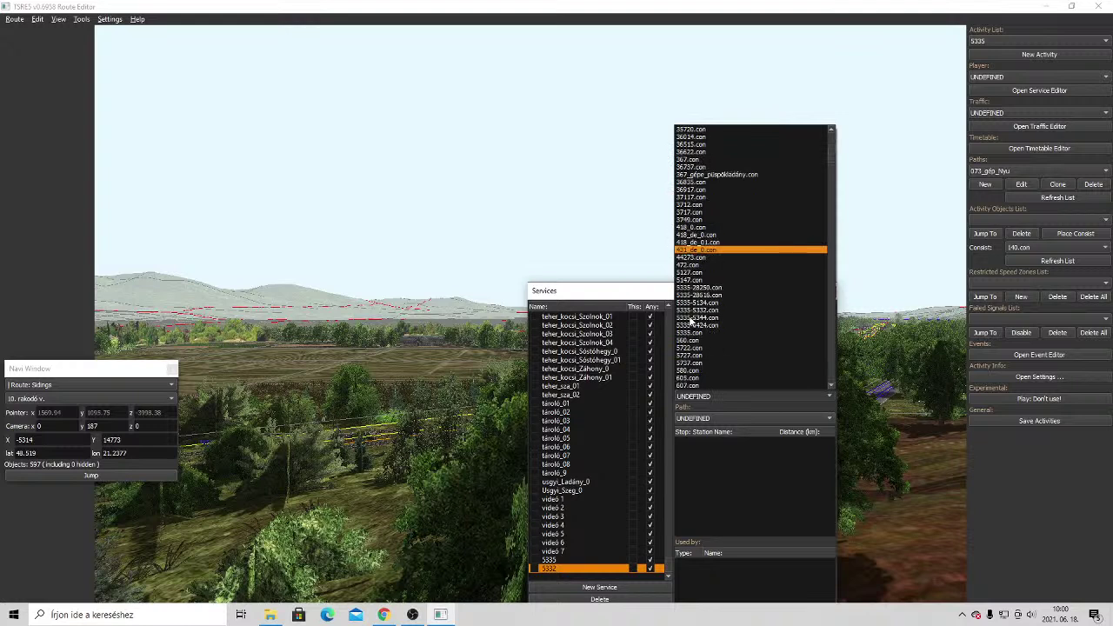
left_click(713, 428)
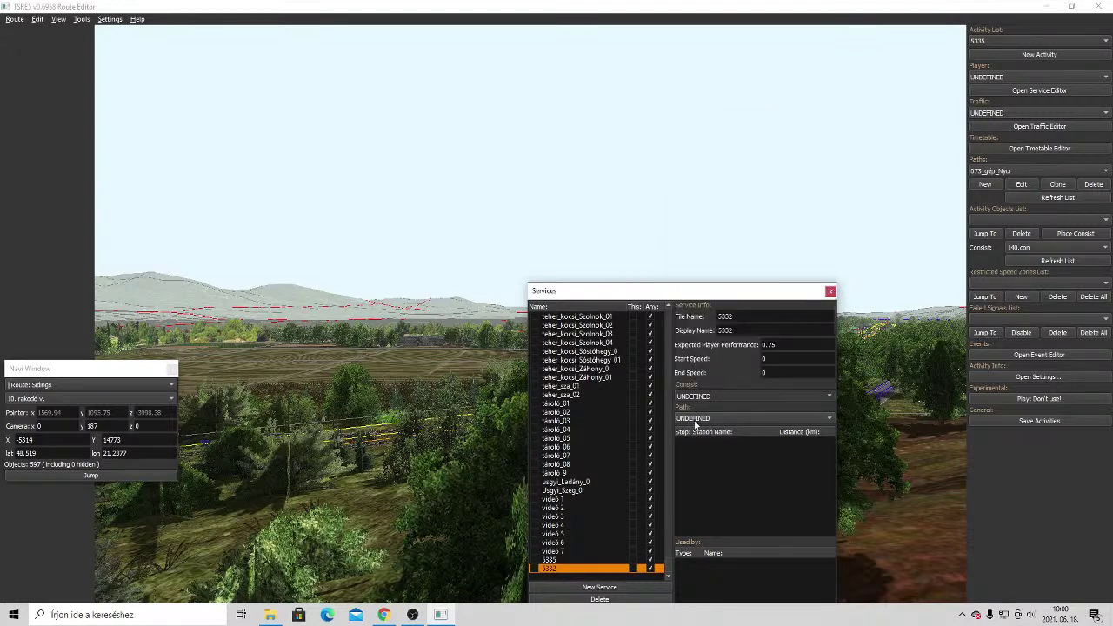
left_click(687, 420)
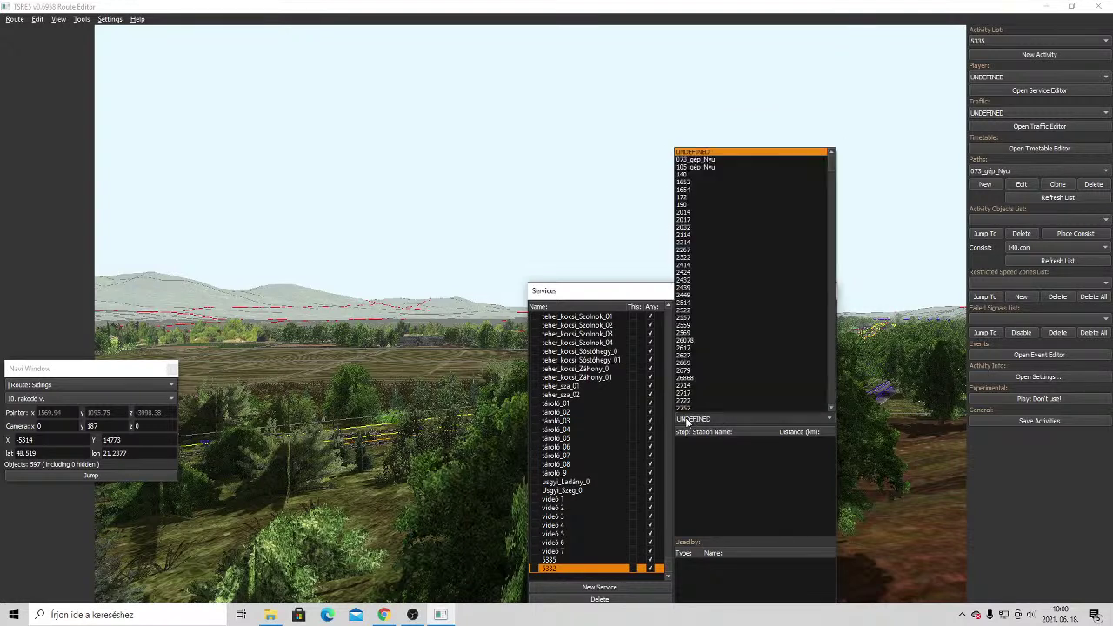
scroll(715, 387, "down", 12)
scroll(715, 387, "down", 4)
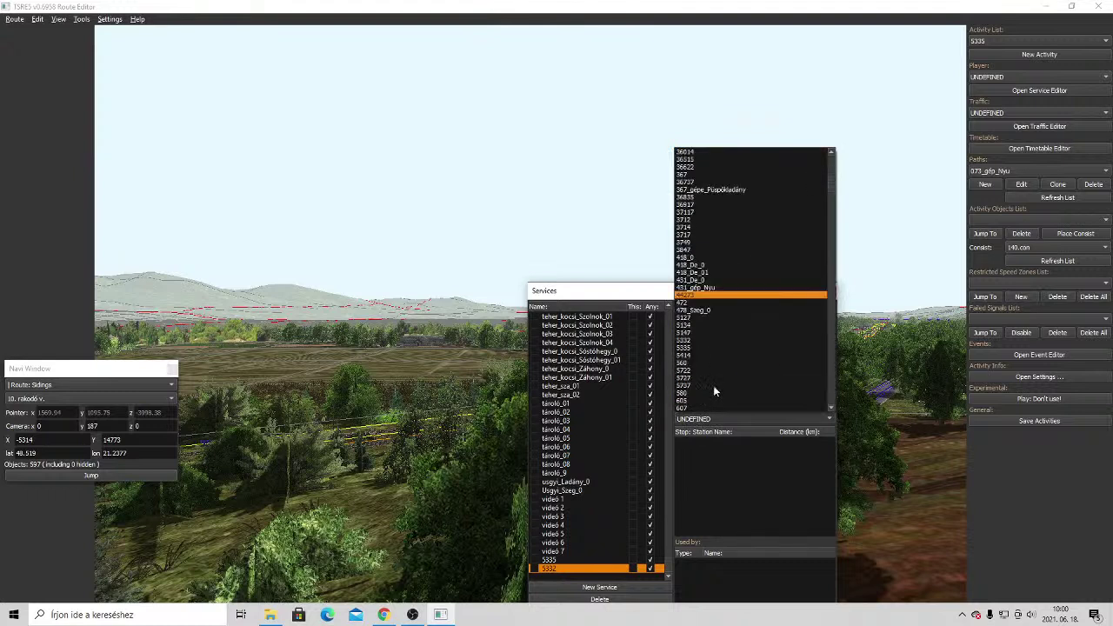
left_click(684, 340)
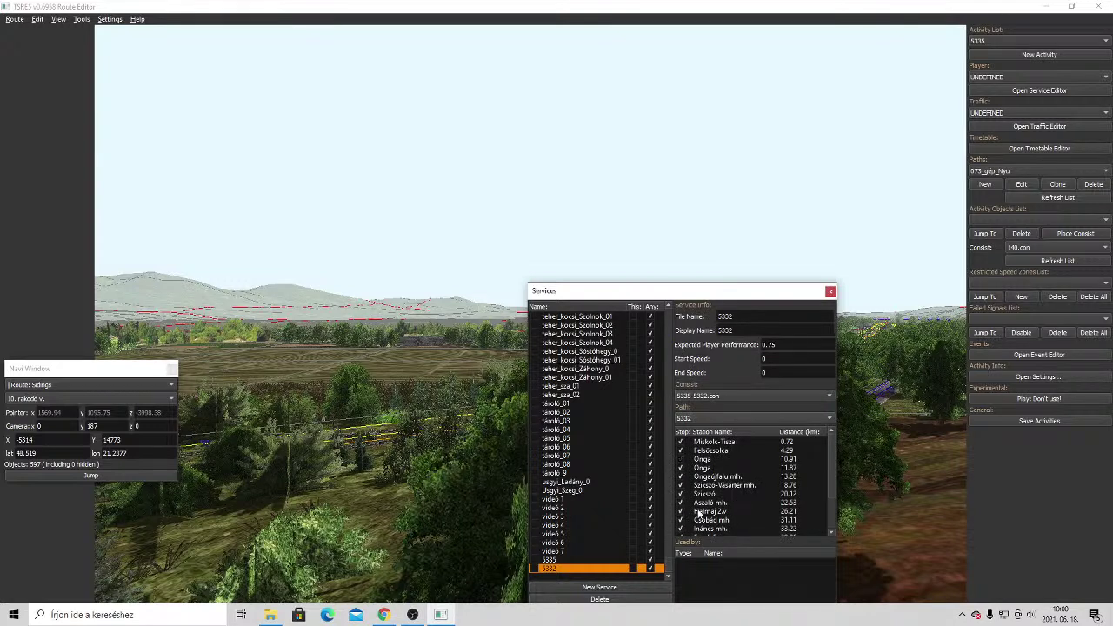
Review service 5332's station stops and exclude the duplicate Onga stop at 10.91 km.
scroll(697, 511, "down", 2)
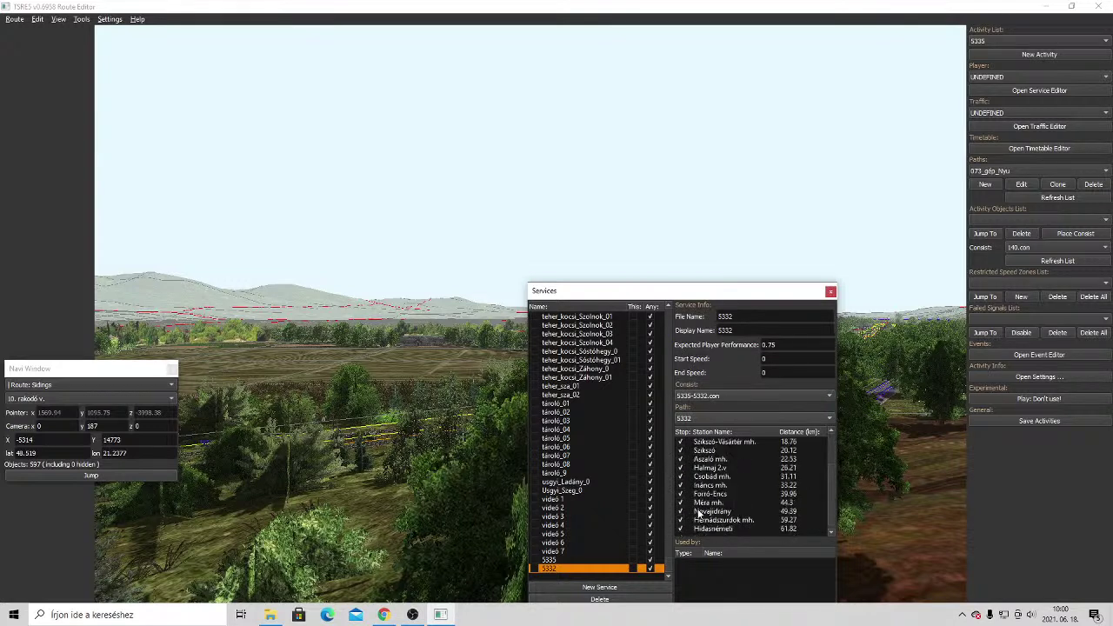
scroll(699, 513, "up", 2)
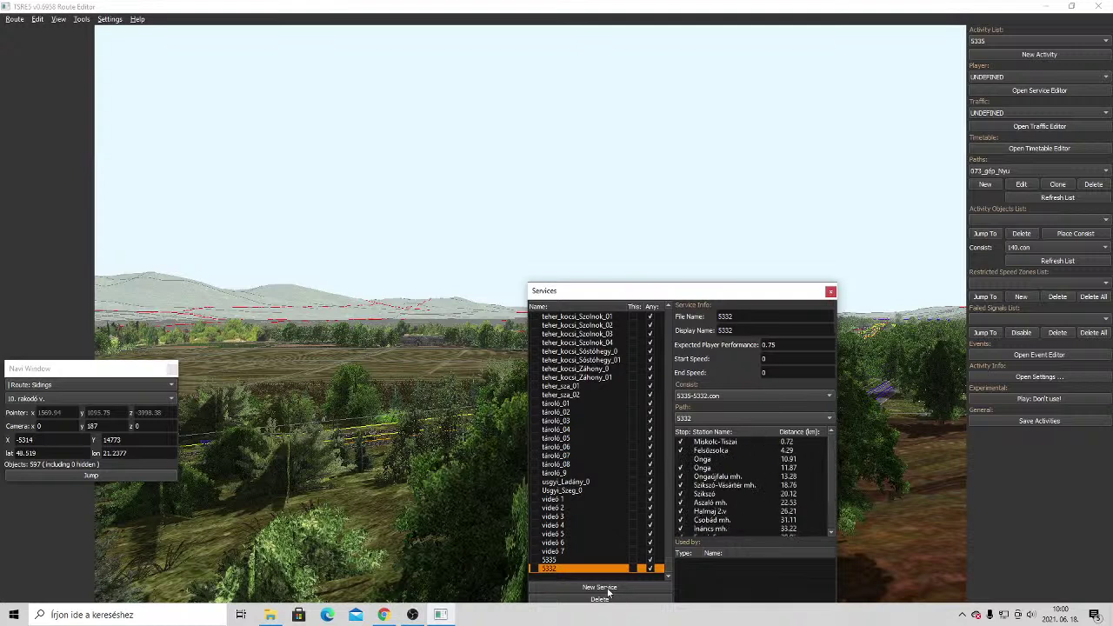
Create a new service named 190 and assign it the path 190.
left_click(608, 588)
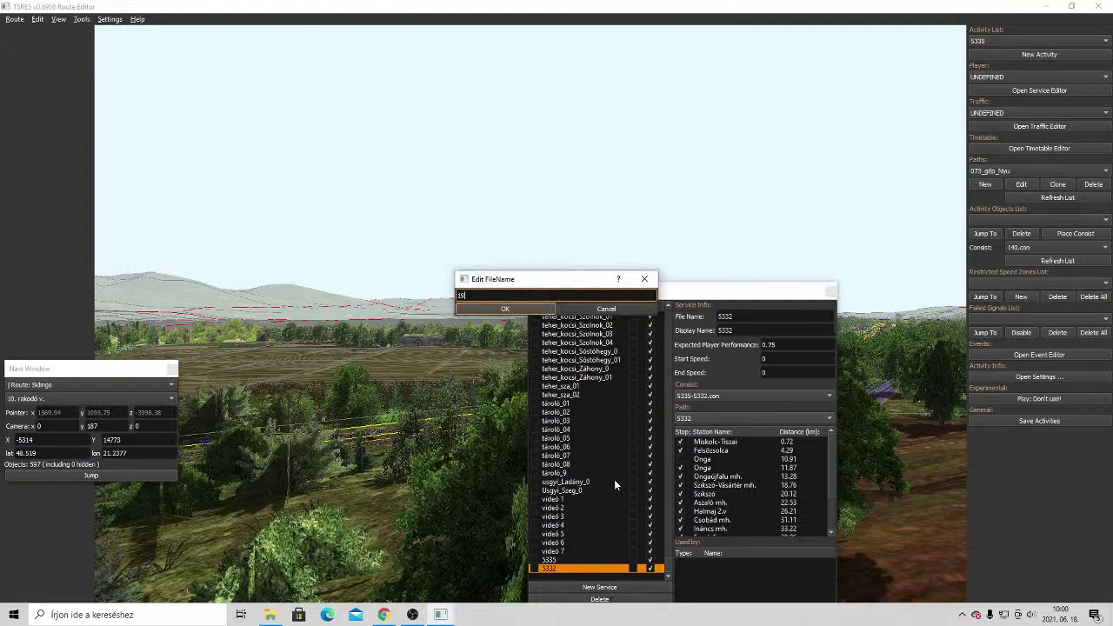
key("Return")
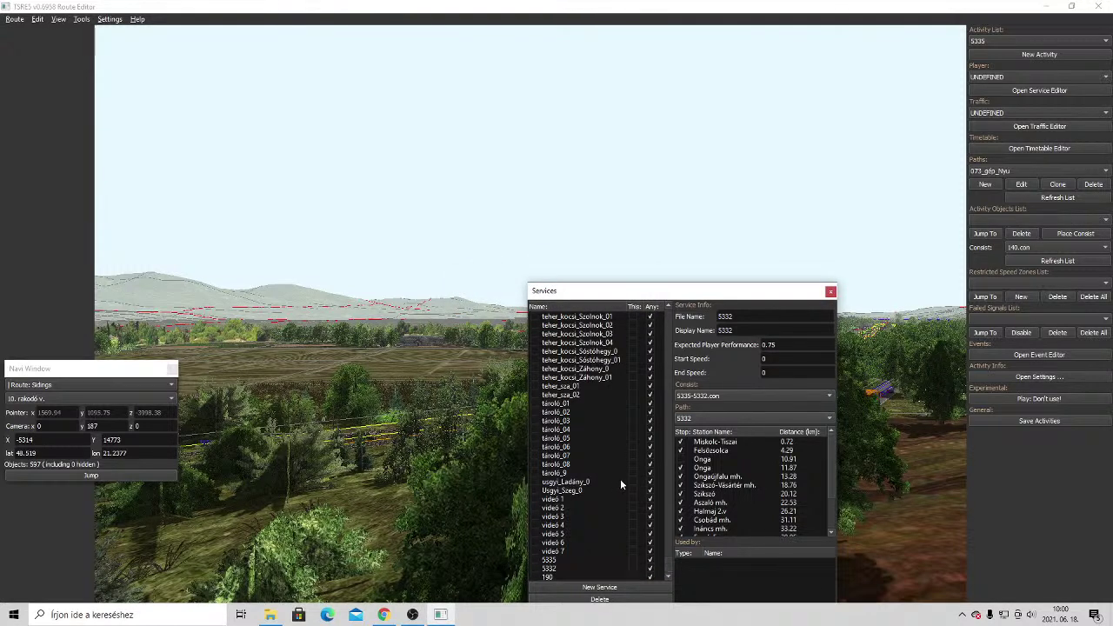
left_click(548, 576)
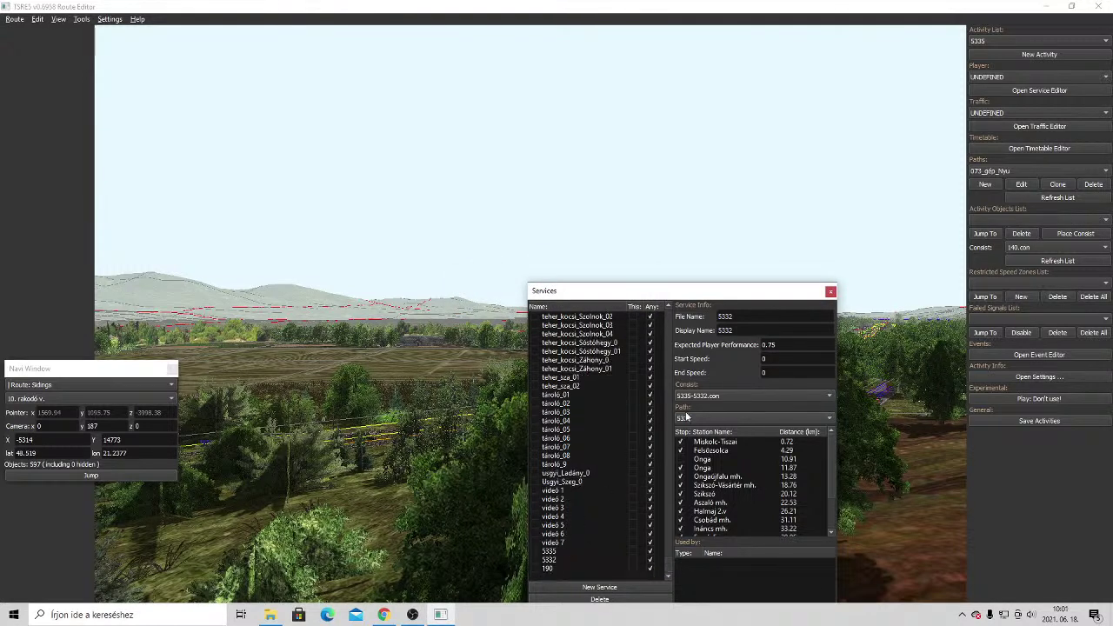
left_click(689, 399)
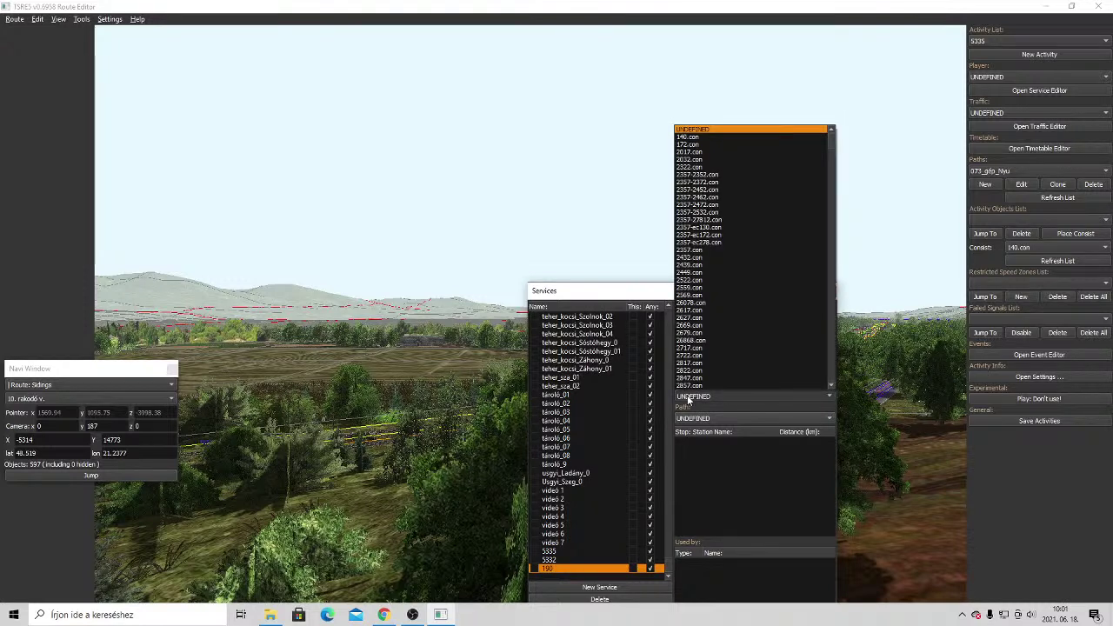
left_click(689, 399)
left_click(702, 418)
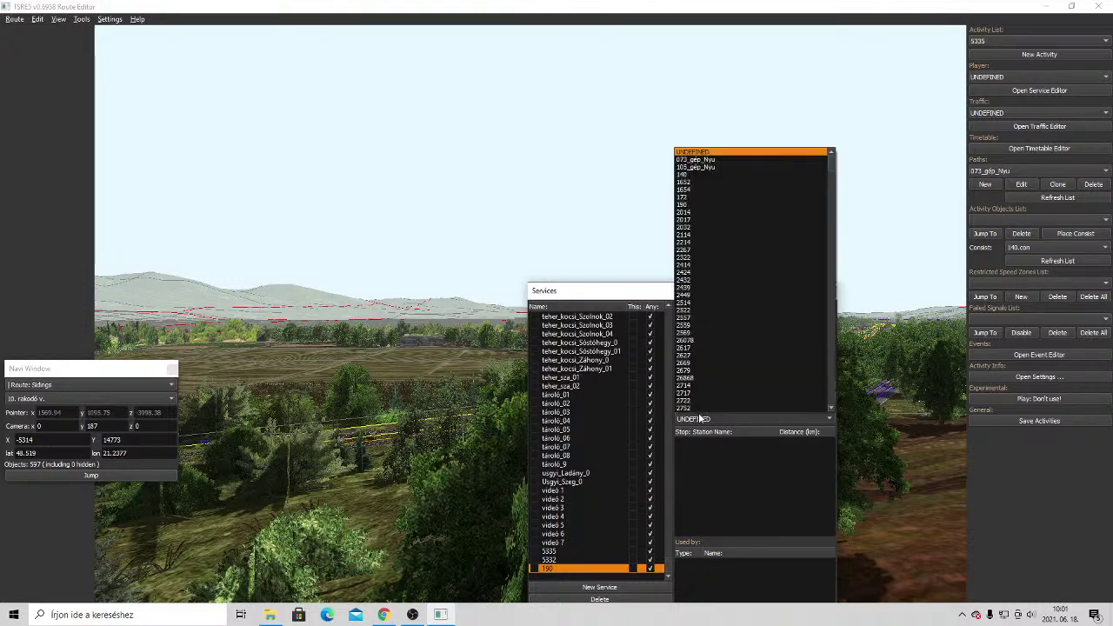
left_click(685, 205)
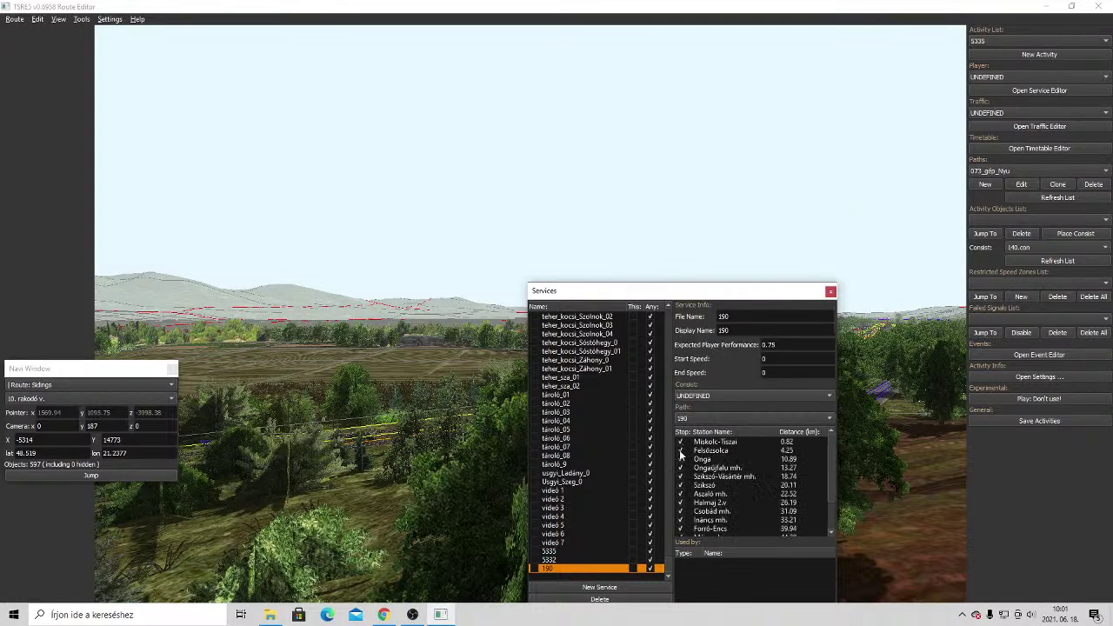
Exclude service 190's stops at Felsőzsolca, Onga, Ongaújfalu mh., Szikszó-Vásártér mh., Aszaló mh., Halmaj 2.v, Csobád mh. and Ináncs mh.
left_click(681, 468)
left_click(681, 459)
left_click(680, 502)
left_click(680, 493)
left_click(680, 510)
left_click(680, 519)
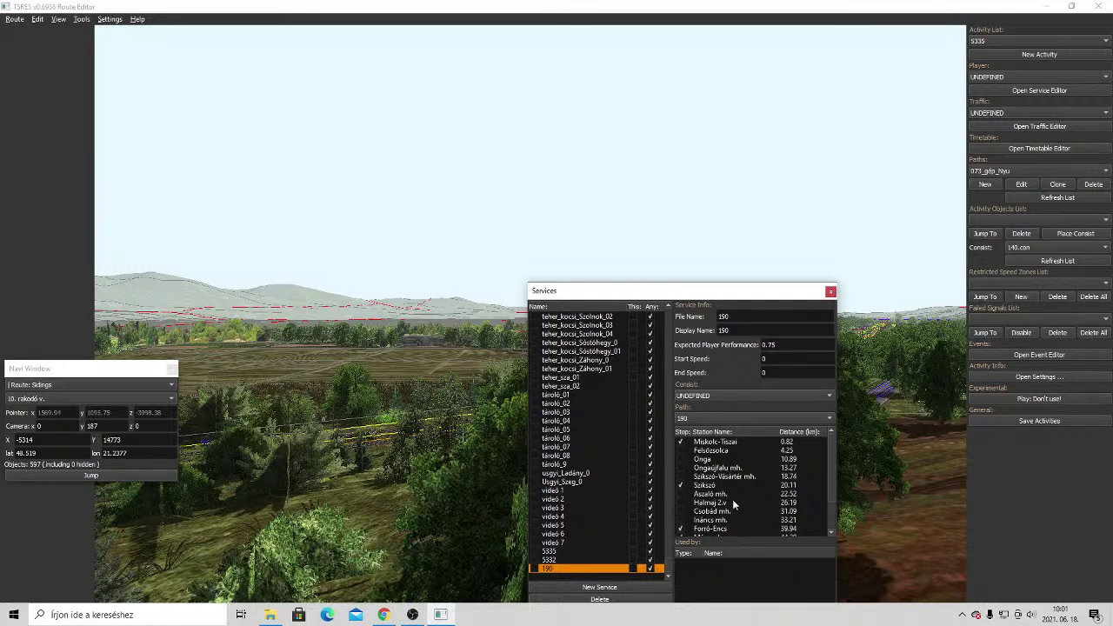